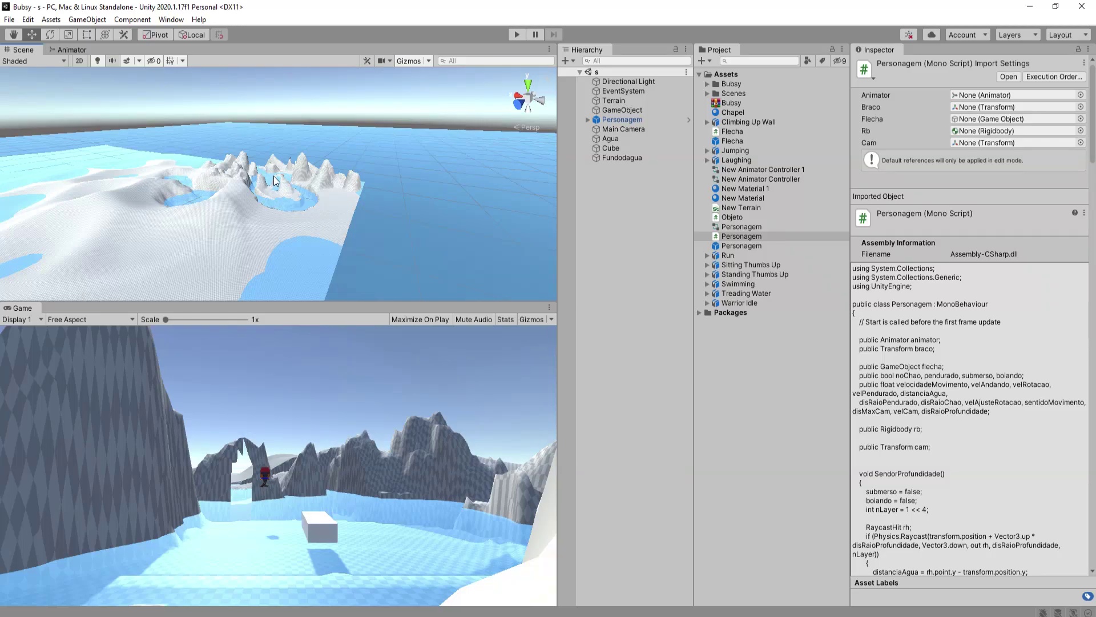
Step: Zoom the Scene view in and orbit toward the red-capped character on the ice
scroll(300, 175, "up", 3)
scroll(299, 176, "up", 4)
scroll(299, 176, "up", 3)
scroll(309, 155, "up", 3)
scroll(347, 189, "up", 3)
scroll(351, 172, "up", 3)
scroll(303, 141, "up", 3)
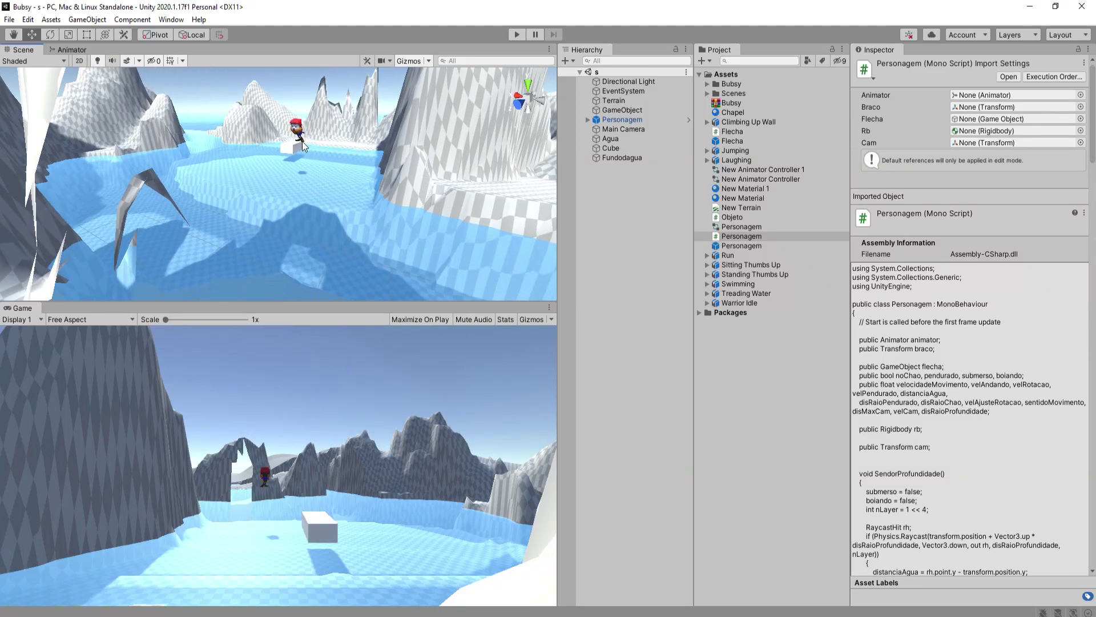
scroll(317, 139, "up", 2)
scroll(316, 140, "up", 2)
scroll(324, 166, "up", 2)
mouse_move(324, 165)
middle_mouse_down()
mouse_move(357, 246)
mouse_move(335, 267)
mouse_move(348, 262)
middle_mouse_up()
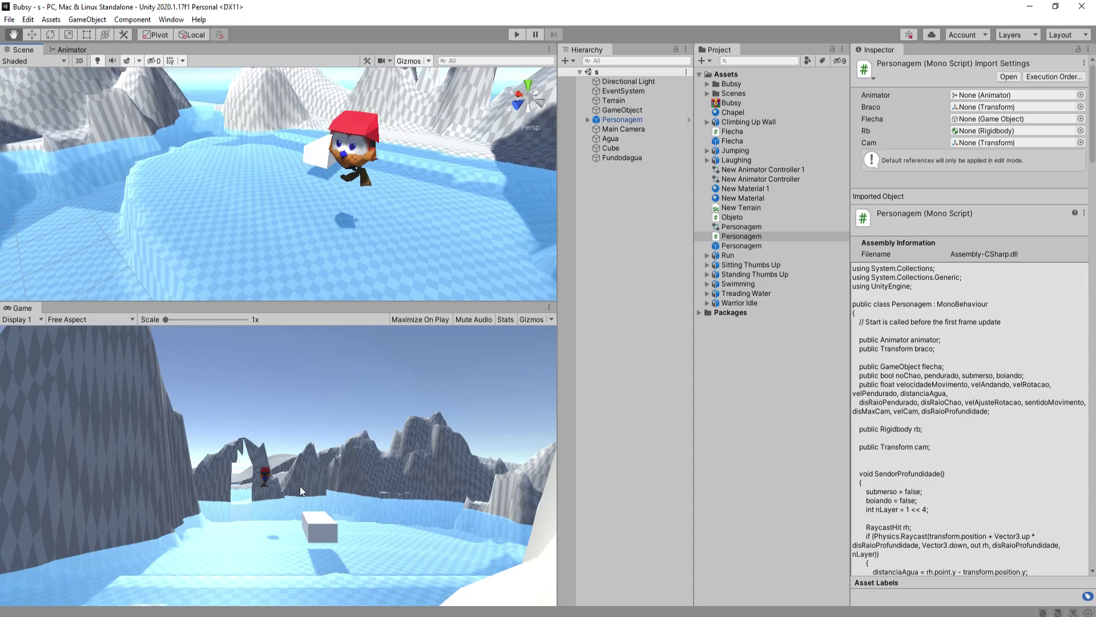
mouse_move(348, 263)
left_mouse_down("alt")
mouse_move(370, 252)
mouse_move(299, 238)
left_mouse_up("alt")
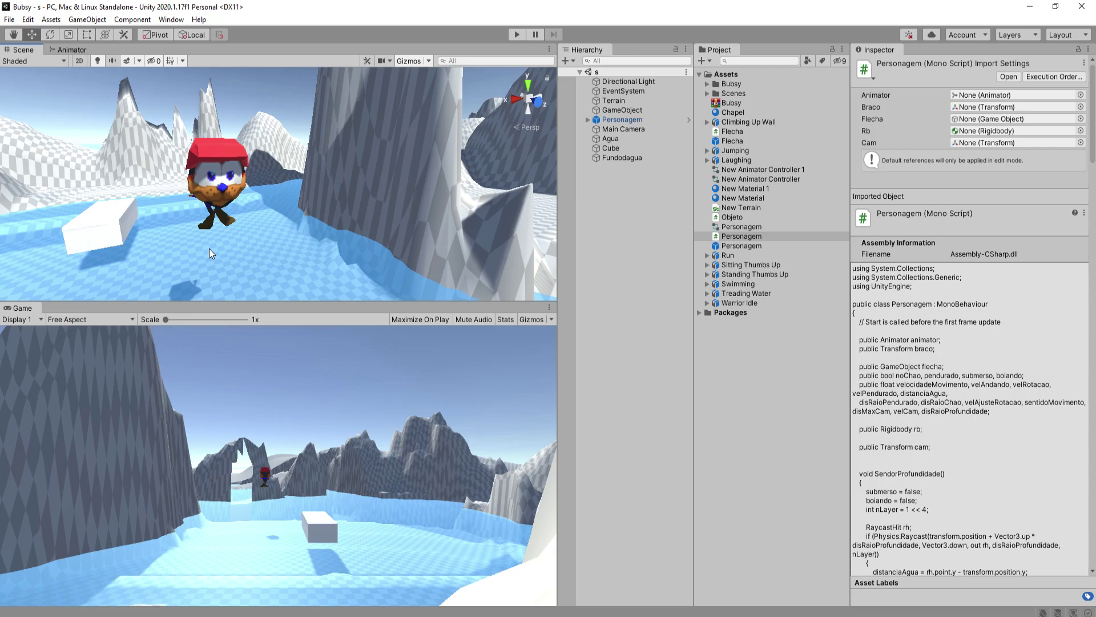
Step: Fly the scene camera over the cliffs and back to a side view of the character by the arch
mouse_move(209, 248)
right_mouse_down()
mouse_move(458, 240)
mouse_move(415, 204)
right_mouse_up()
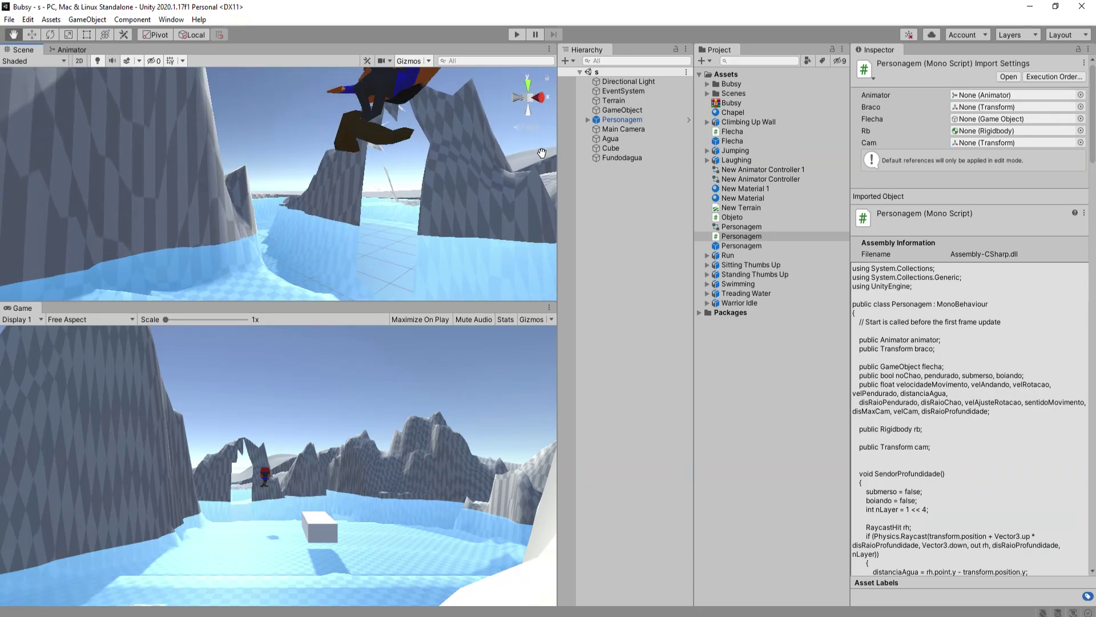
mouse_move(415, 205)
right_mouse_down()
mouse_move(495, 183)
mouse_move(497, 132)
mouse_move(354, 122)
right_mouse_up()
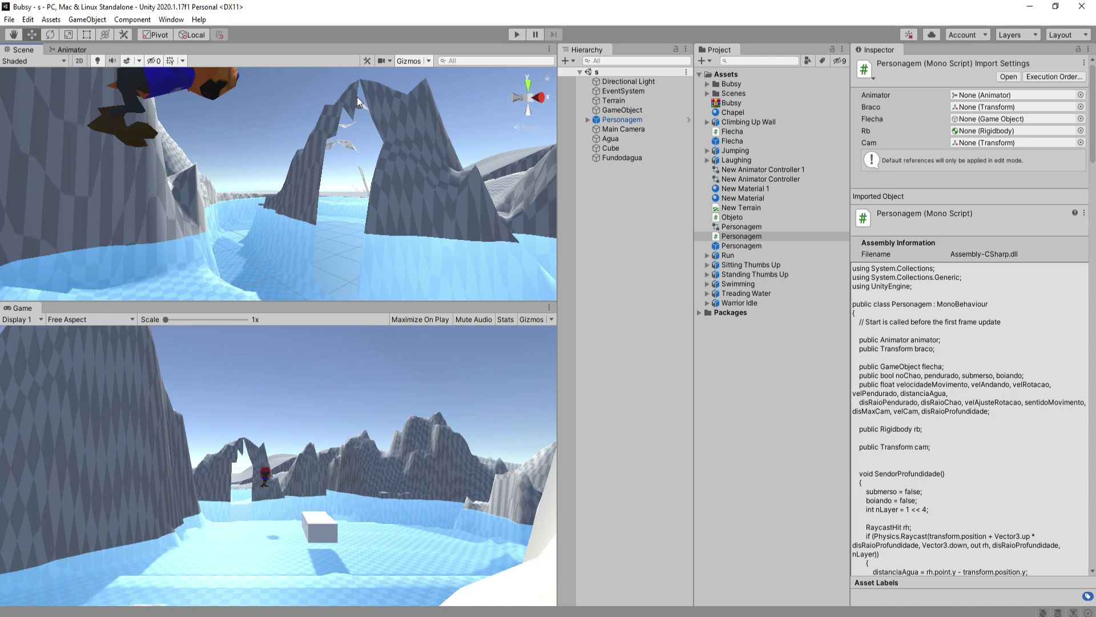
mouse_move(326, 171)
right_mouse_down()
mouse_move(338, 224)
mouse_move(362, 193)
right_mouse_up()
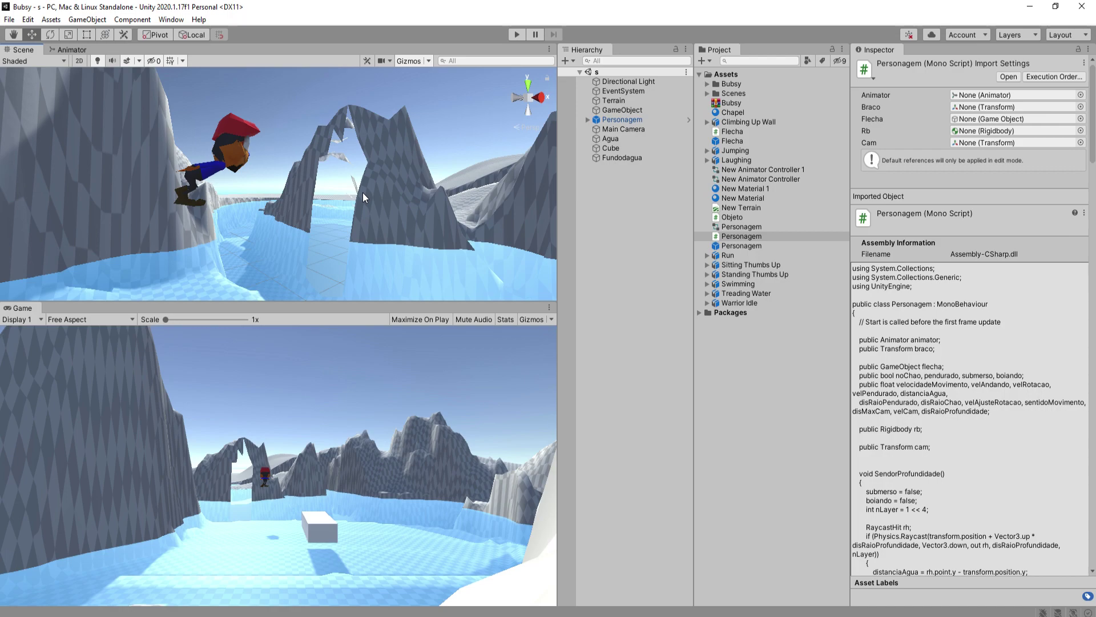
mouse_move(287, 132)
middle_mouse_down()
mouse_move(310, 214)
mouse_move(323, 207)
middle_mouse_up()
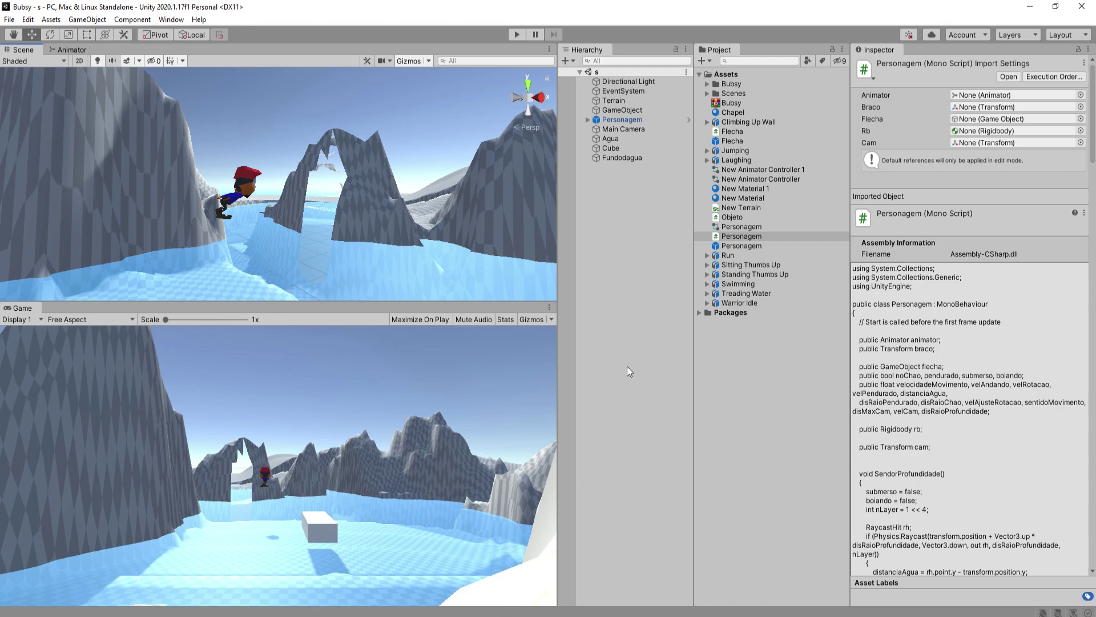
Step: Switch to Visual Studio Code showing Personagem.cs with its empty Start() method
key("alt+Tab")
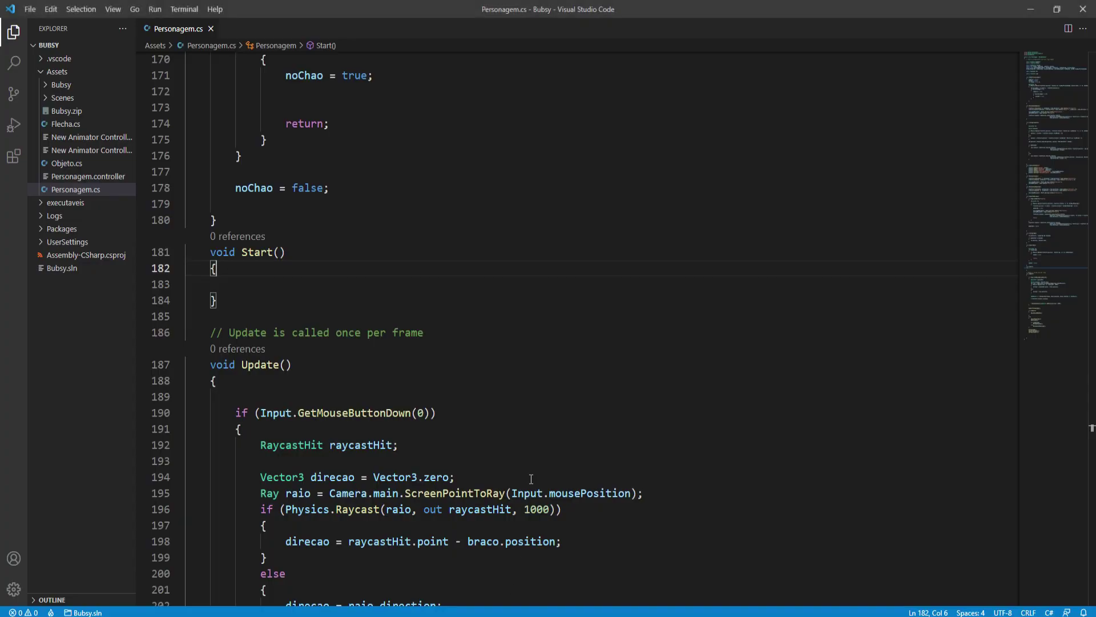
Step: Put the caret on the indented empty line 183 inside Start() of Personagem.cs
scroll(475, 290, "up", 5)
scroll(475, 290, "down", 5)
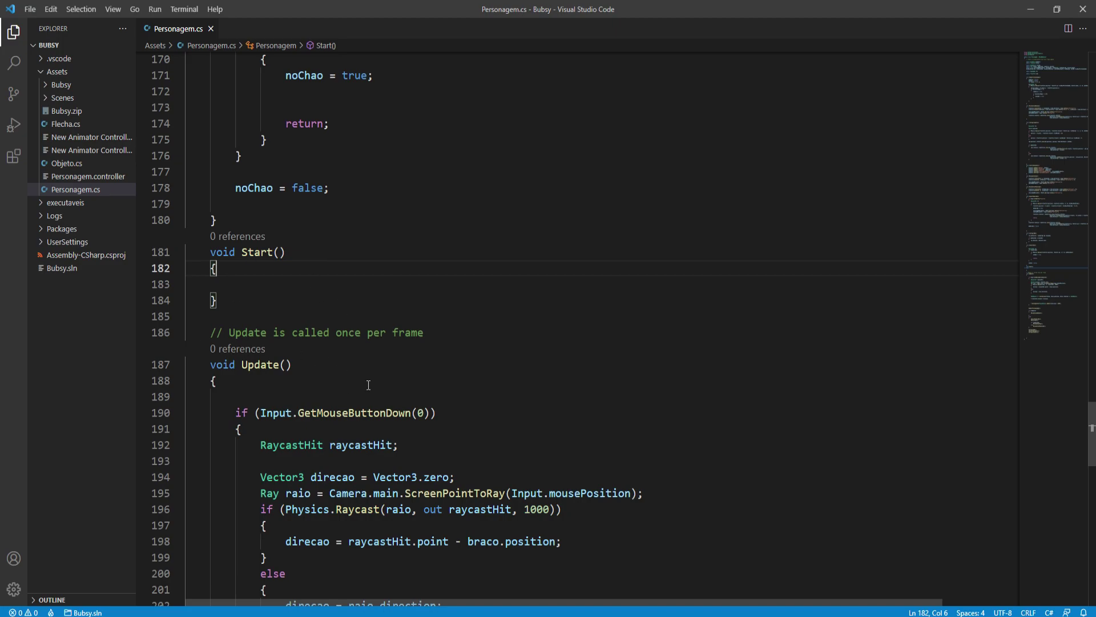
left_click(242, 283)
left_click(243, 287)
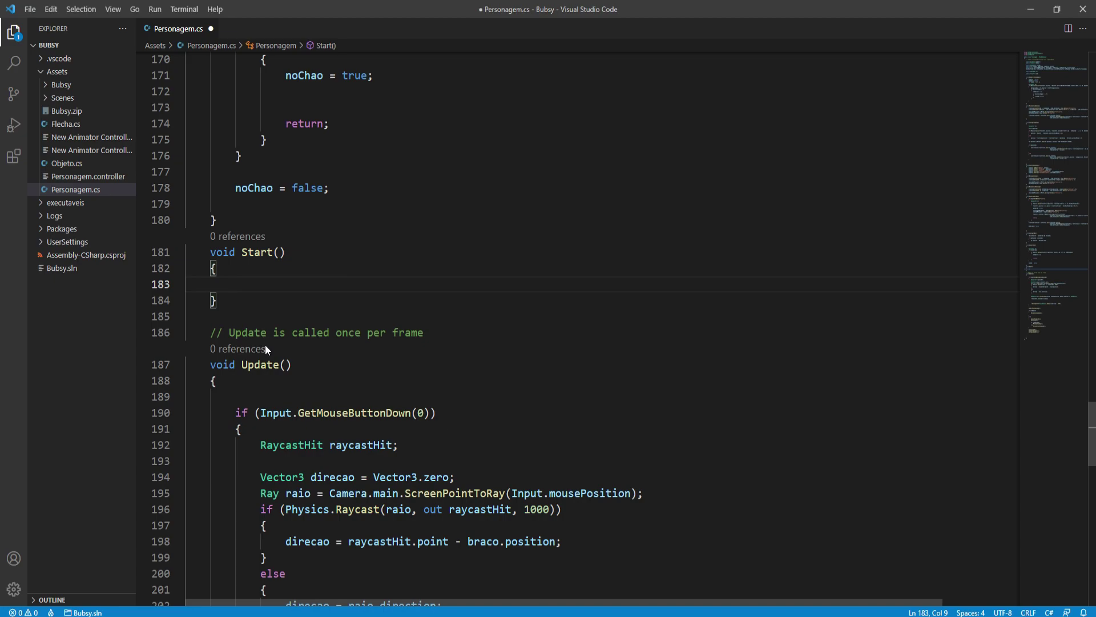
scroll(264, 345, "up", 1)
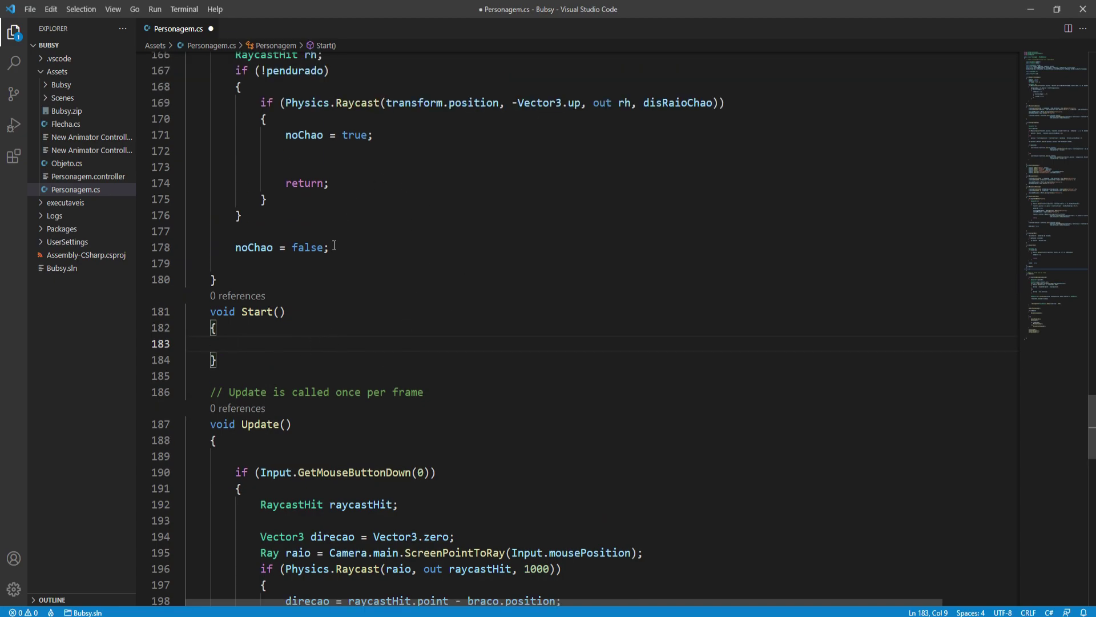
scroll(267, 374, "up", 1)
scroll(328, 359, "up", 3)
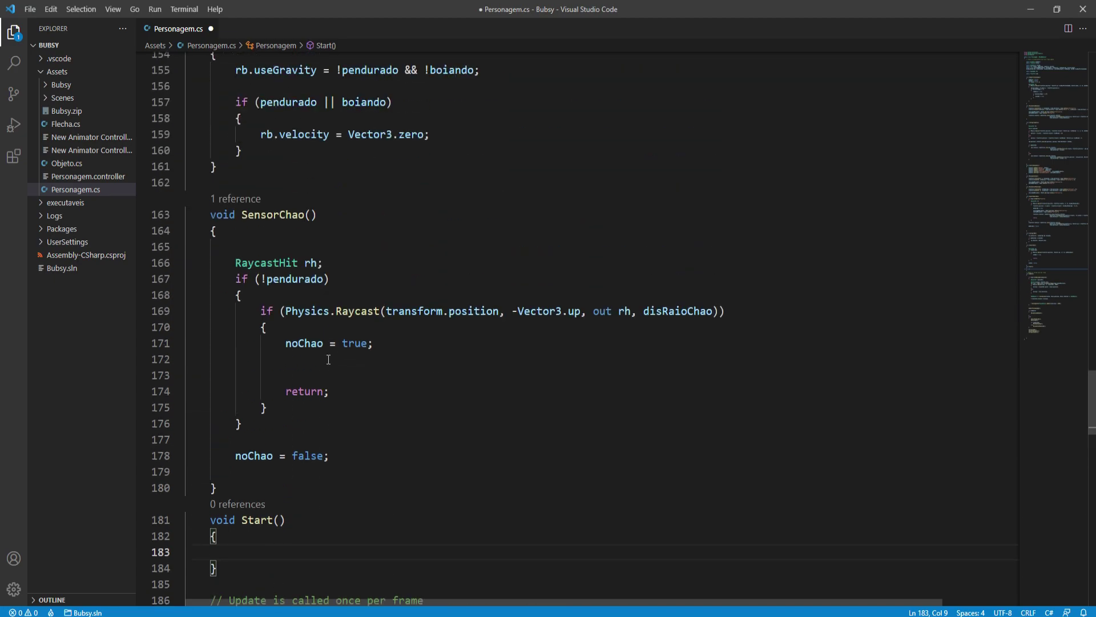
scroll(427, 321, "up", 4)
scroll(422, 337, "up", 4)
scroll(402, 321, "up", 2)
scroll(418, 361, "up", 4)
scroll(415, 363, "up", 4)
scroll(414, 365, "up", 7)
scroll(412, 368, "up", 9)
scroll(411, 368, "up", 7)
scroll(394, 343, "up", 2)
scroll(365, 303, "up", 3)
scroll(330, 261, "up", 3)
scroll(308, 228, "up", 2)
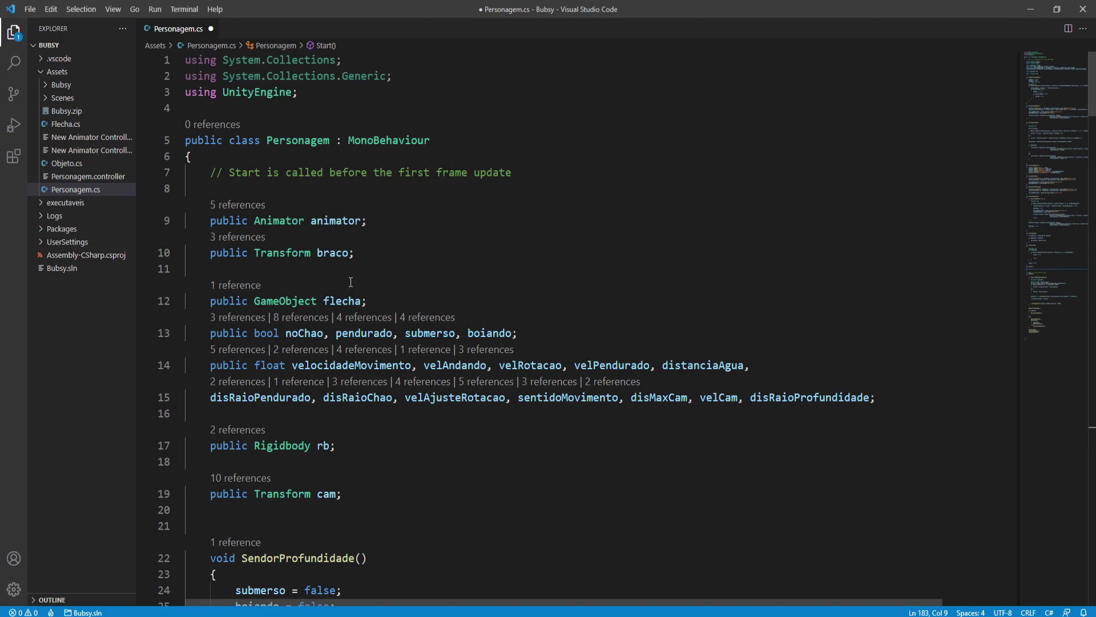
scroll(351, 291, "down", 3)
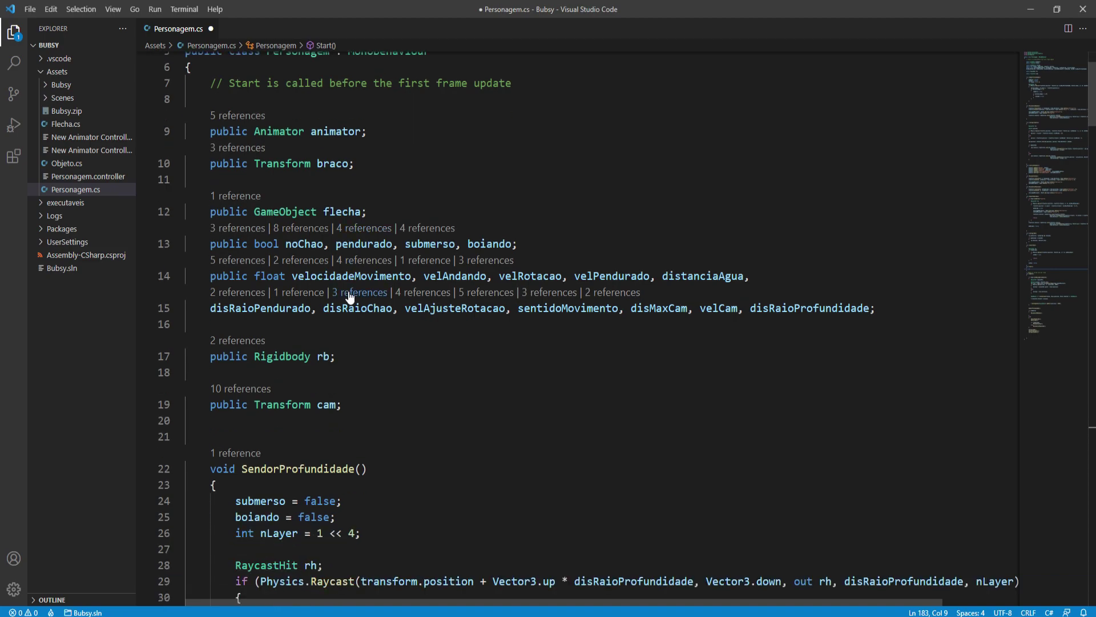
scroll(200, 332, "down", 5)
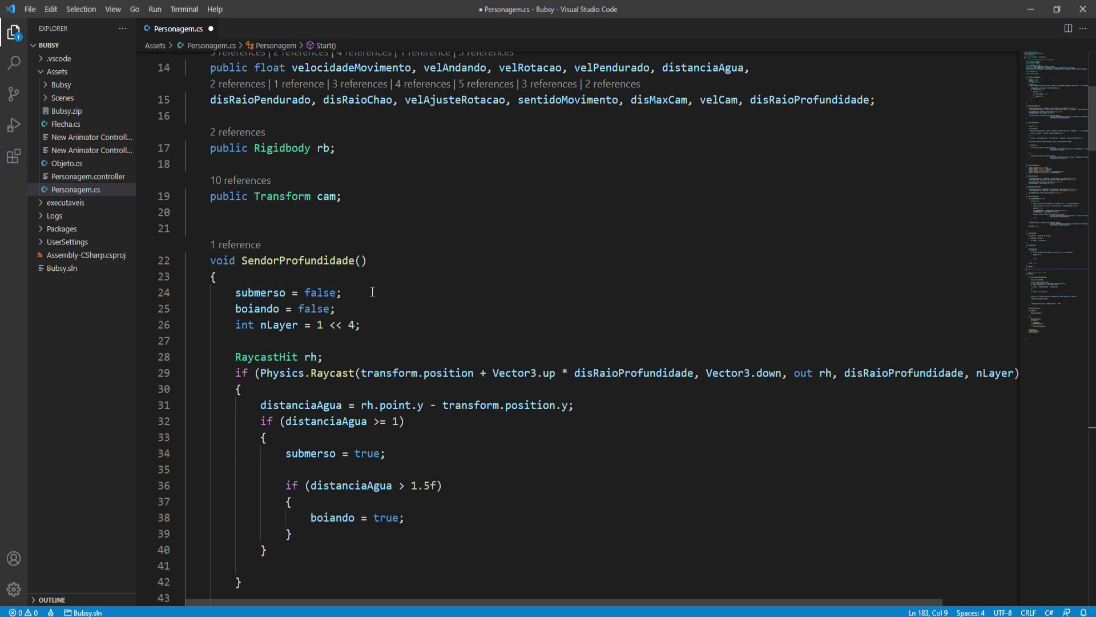
double_click(270, 296)
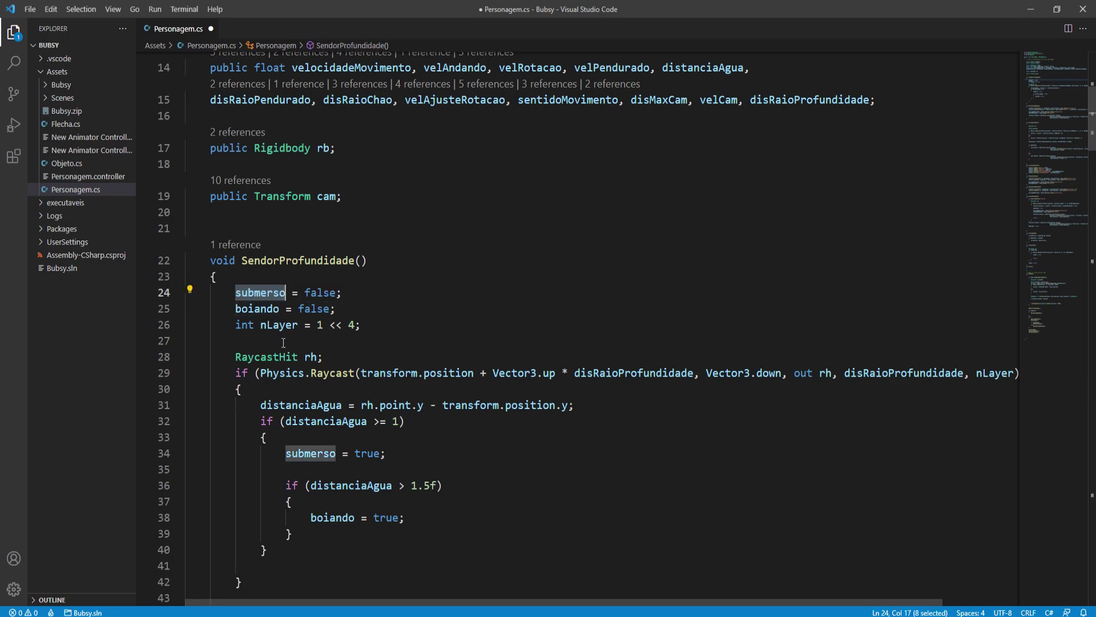
double_click(331, 298)
mouse_move(333, 303)
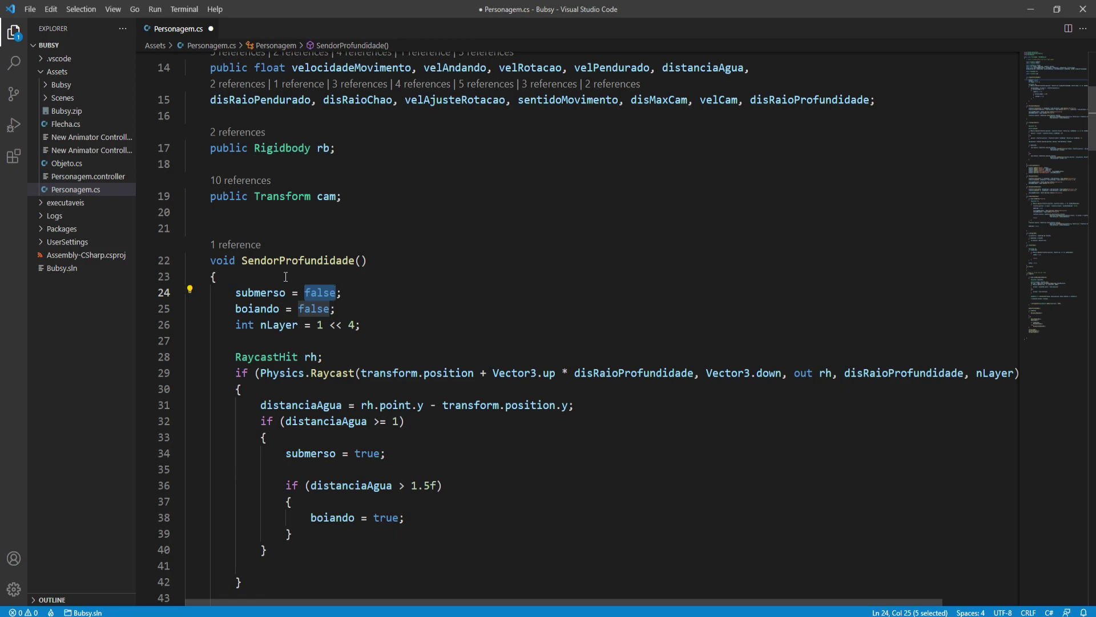
scroll(299, 315, "down", 3)
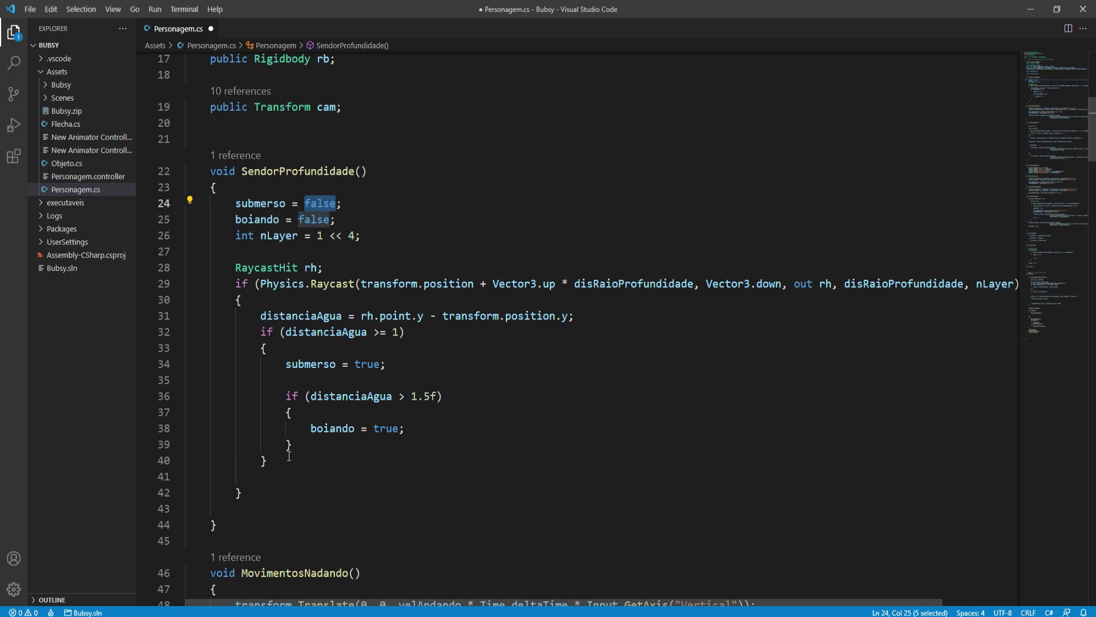
scroll(293, 460, "down", 2)
scroll(302, 451, "down", 4)
scroll(310, 441, "down", 2)
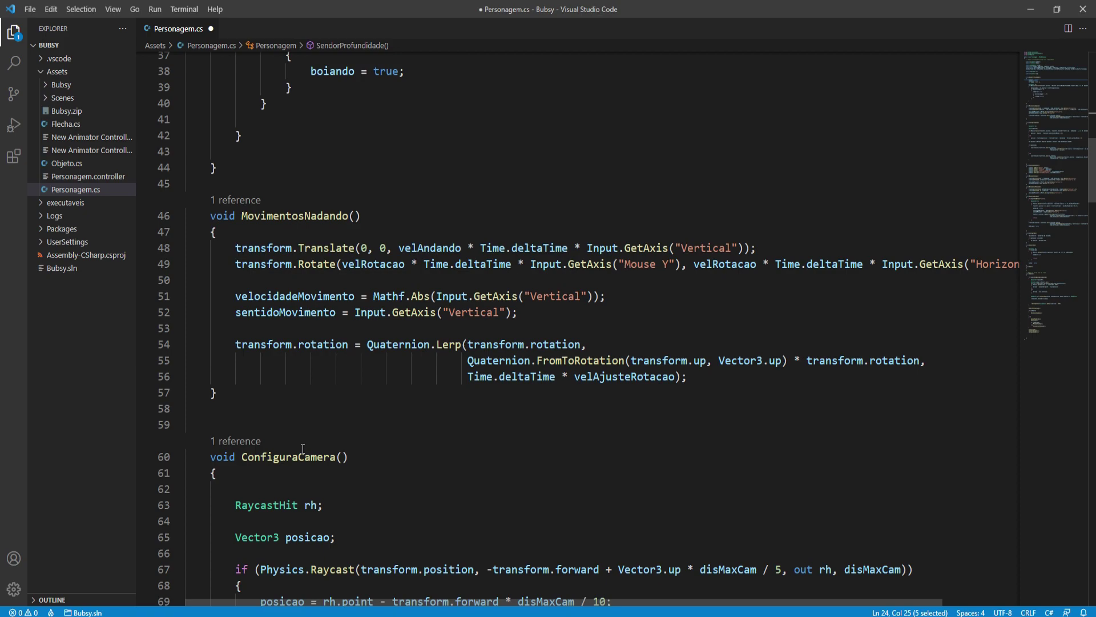
scroll(300, 441, "down", 4)
scroll(301, 445, "down", 4)
scroll(303, 449, "down", 3)
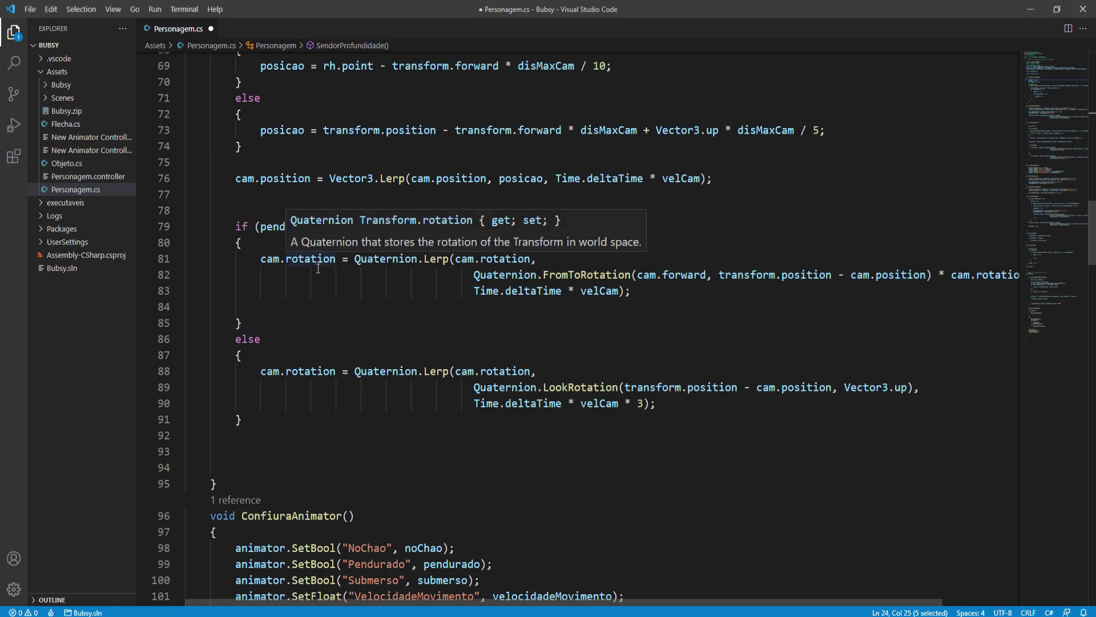
scroll(326, 390, "down", 4)
scroll(326, 391, "down", 4)
scroll(314, 383, "down", 4)
scroll(297, 371, "down", 5)
scroll(276, 354, "down", 6)
scroll(277, 354, "down", 2)
scroll(276, 360, "down", 3)
scroll(274, 368, "down", 3)
scroll(273, 374, "down", 1)
left_click(244, 343)
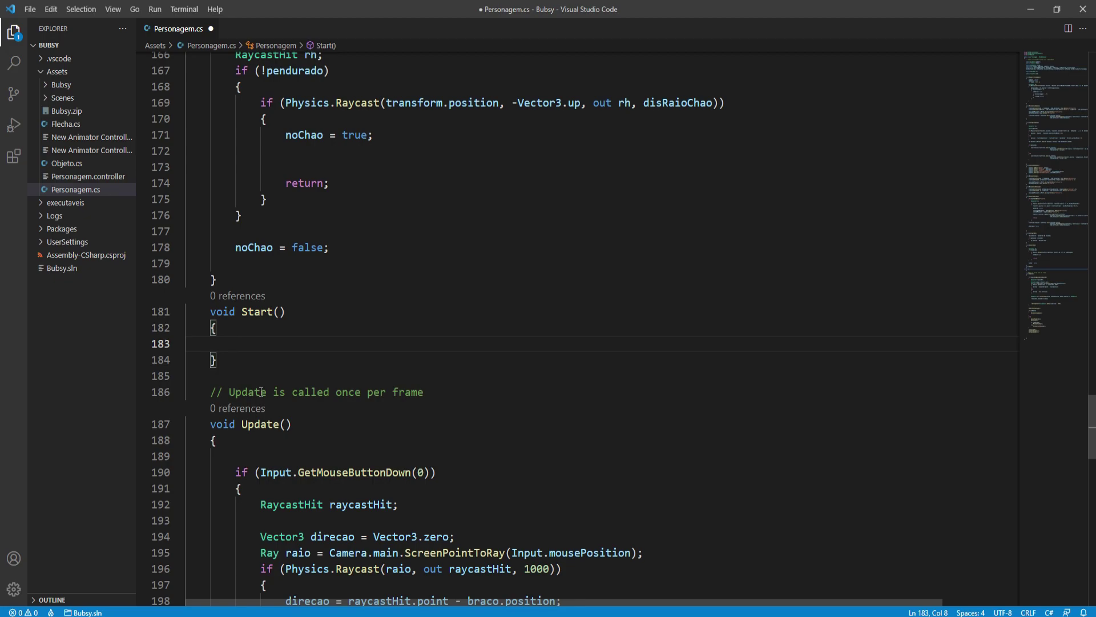
Step: Type #if in Start() with an empty indented line beneath it
type("if")
key("BackSpace")
key("BackSpace")
type("#if")
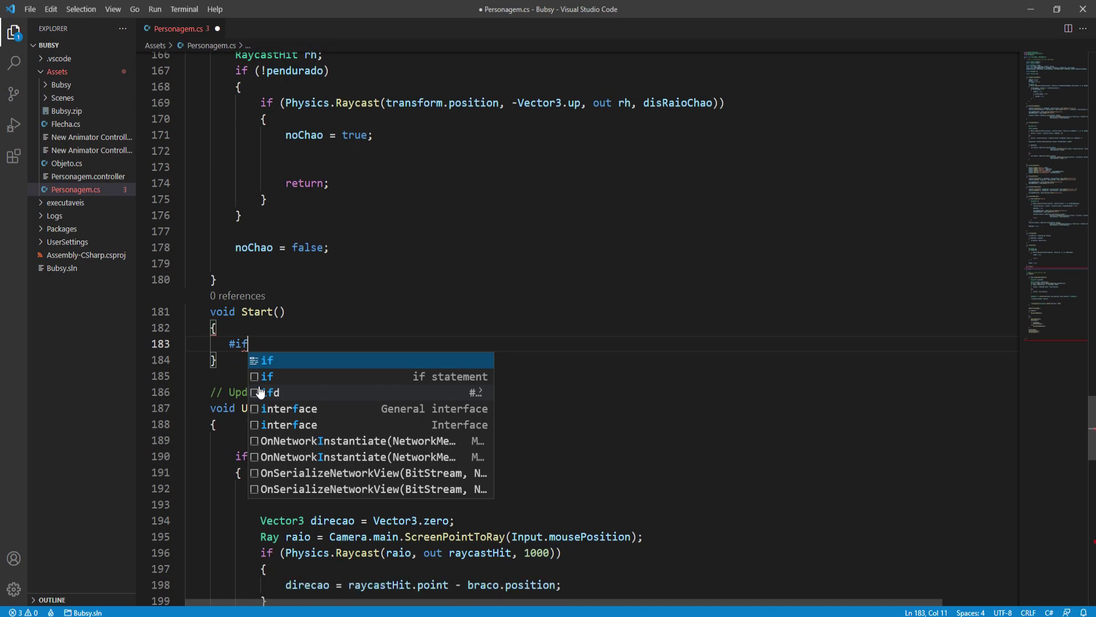
type("{")
key("Return")
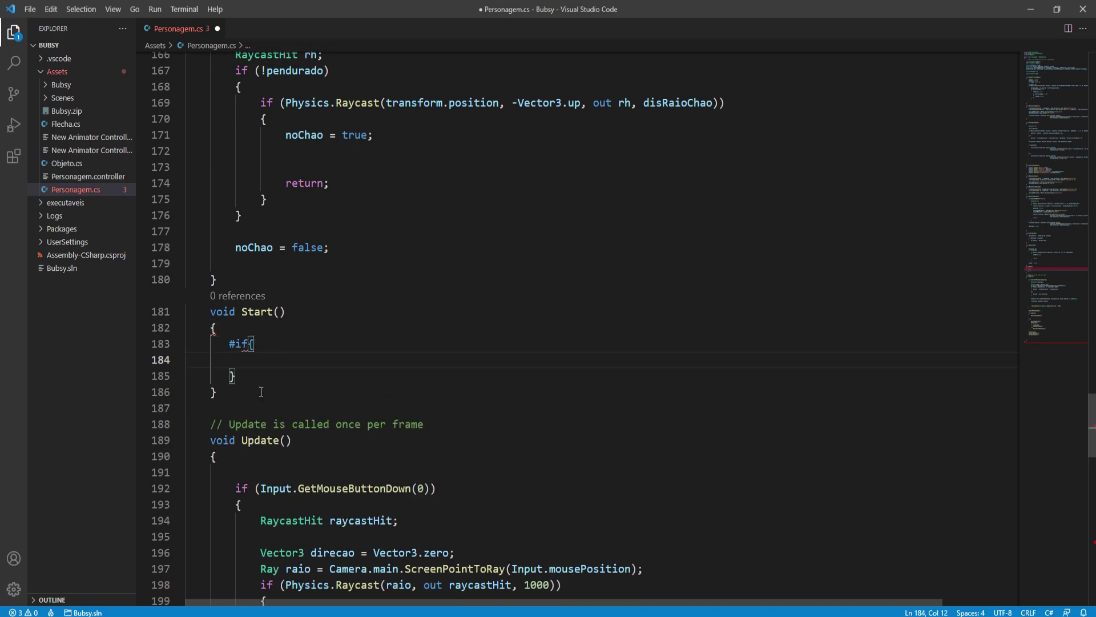
left_click_drag(254, 375, 254, 353)
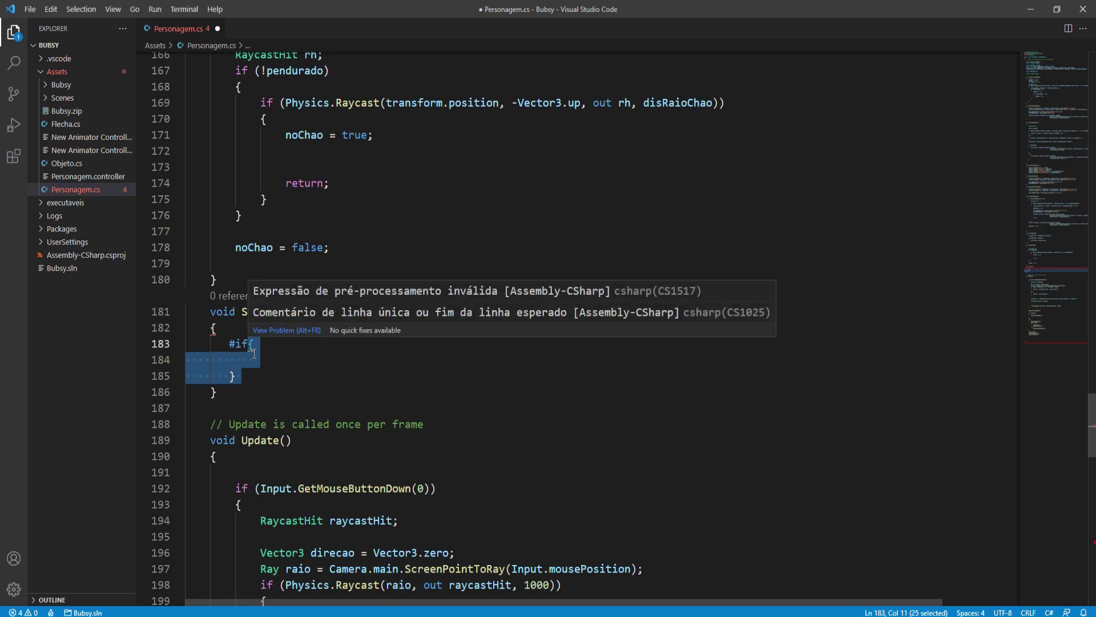
key("Return")
key("Return")
key("Return")
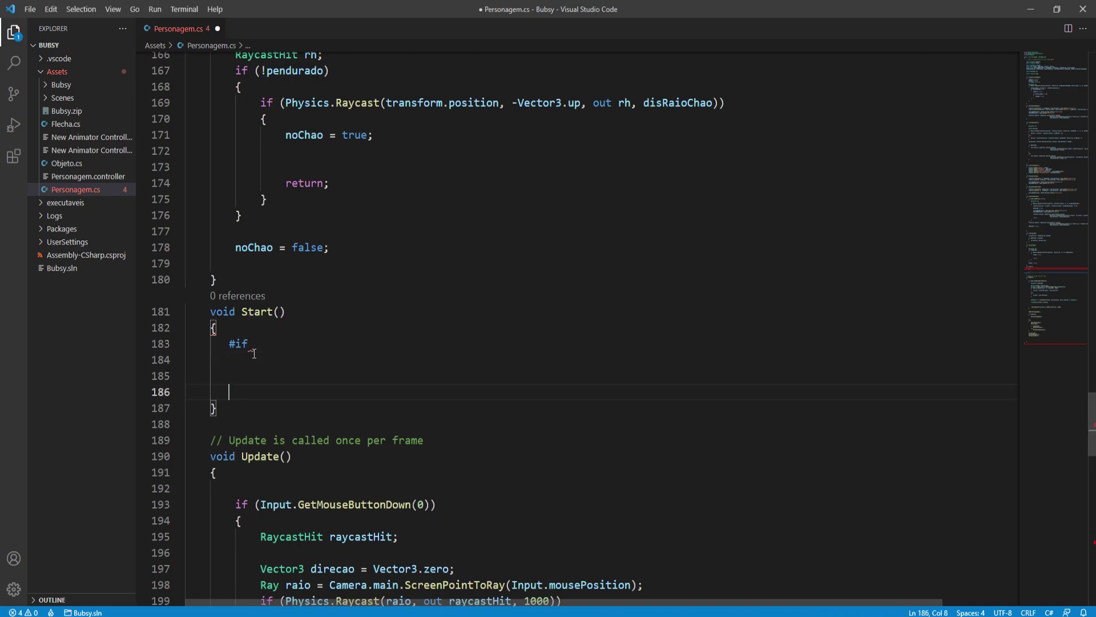
Step: Close the directive with #endif, then view the manual's Platform dependent compilation page
type("#")
type("end")
key("Down")
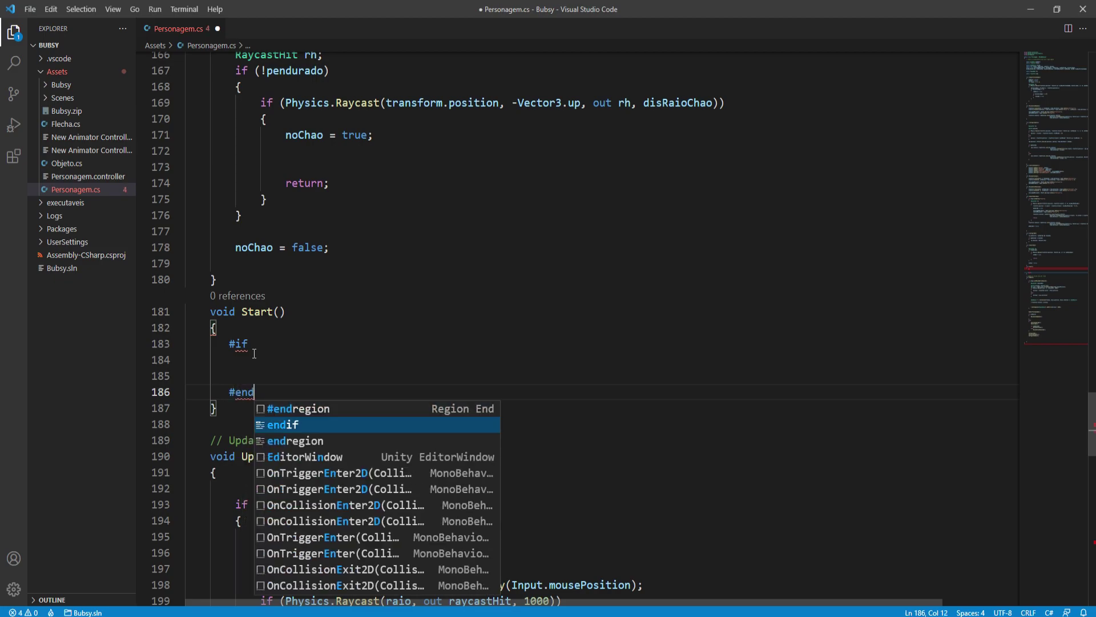
key("Return")
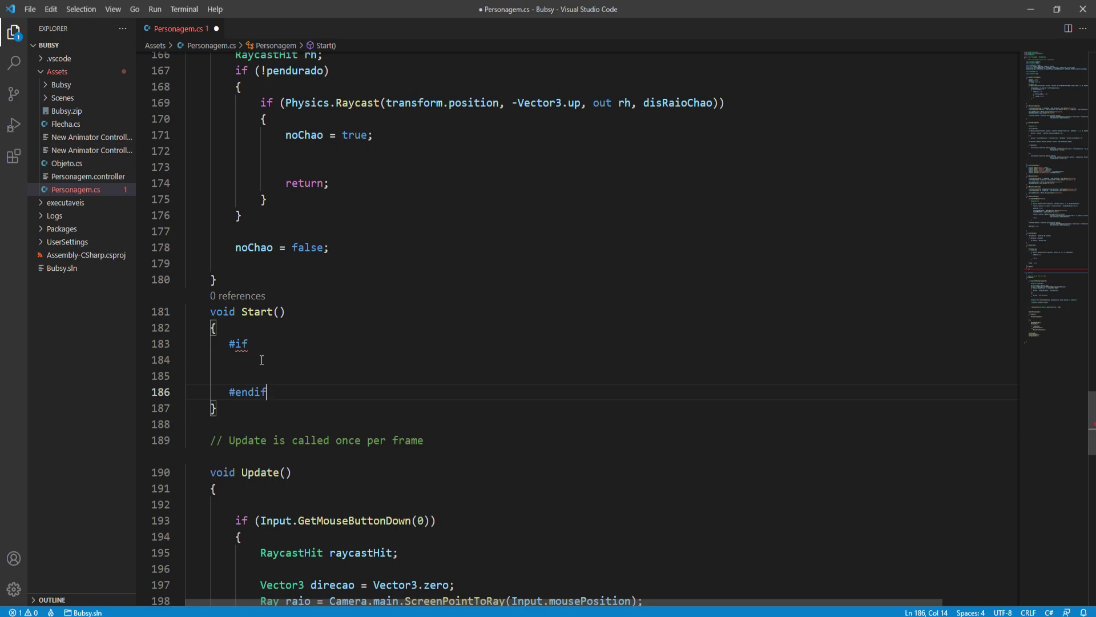
left_click(267, 347)
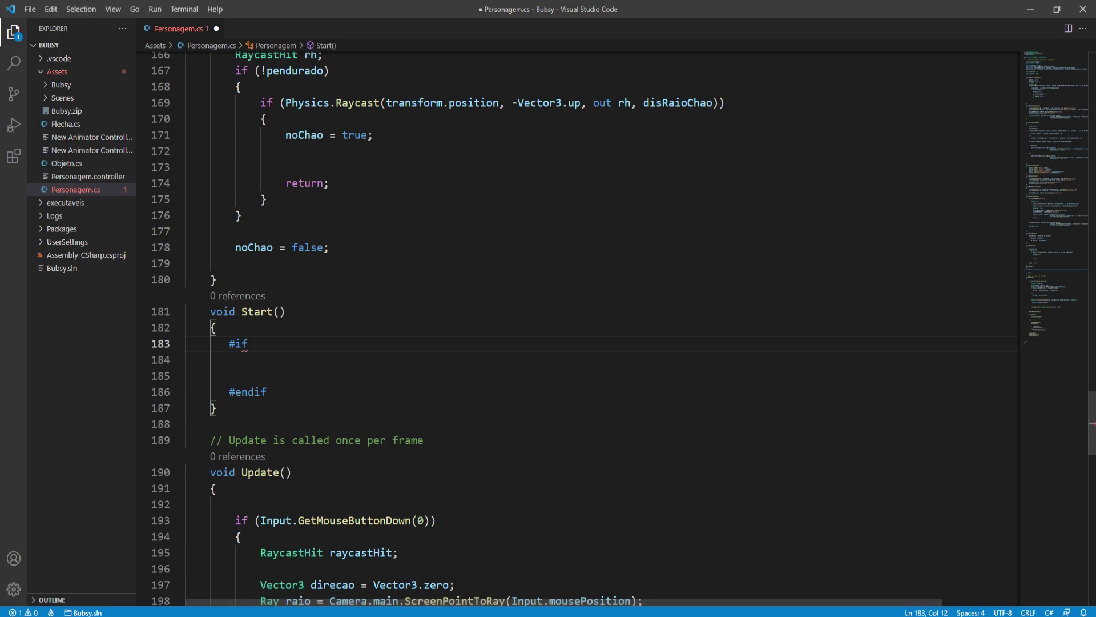
left_click(406, 571)
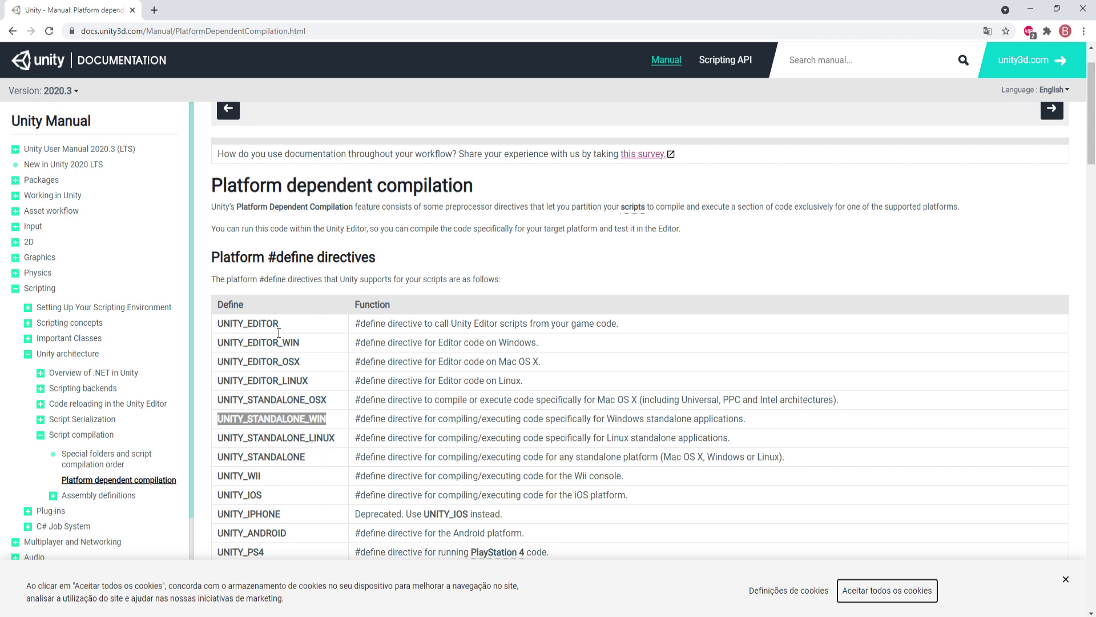
scroll(279, 332, "down", 5)
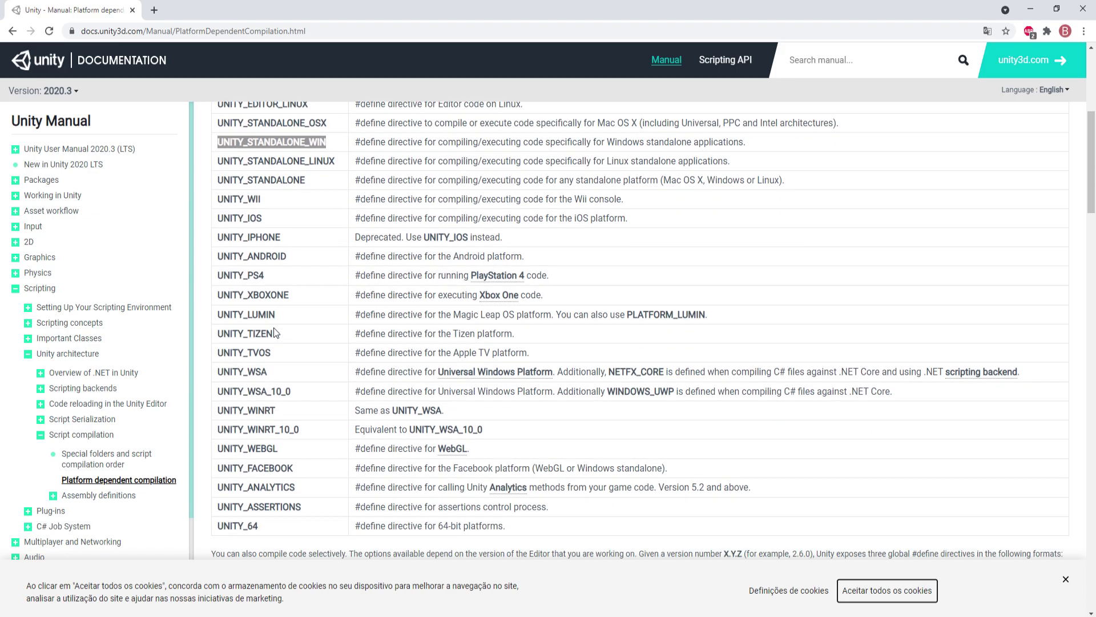
scroll(275, 332, "down", 2)
scroll(281, 404, "up", 6)
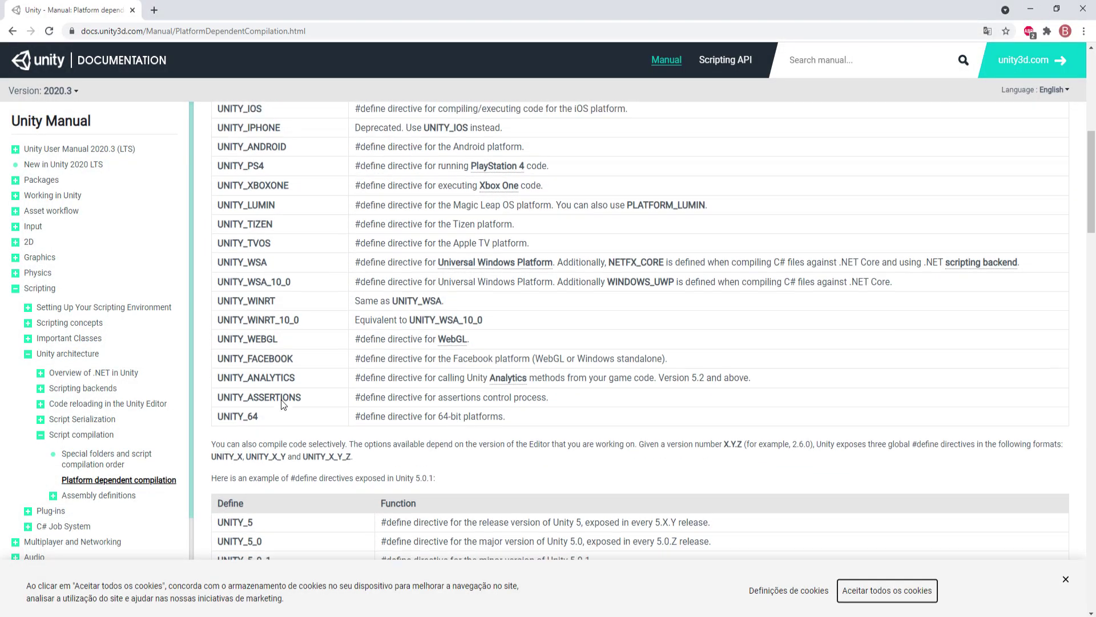
left_click(274, 269)
double_click(274, 269)
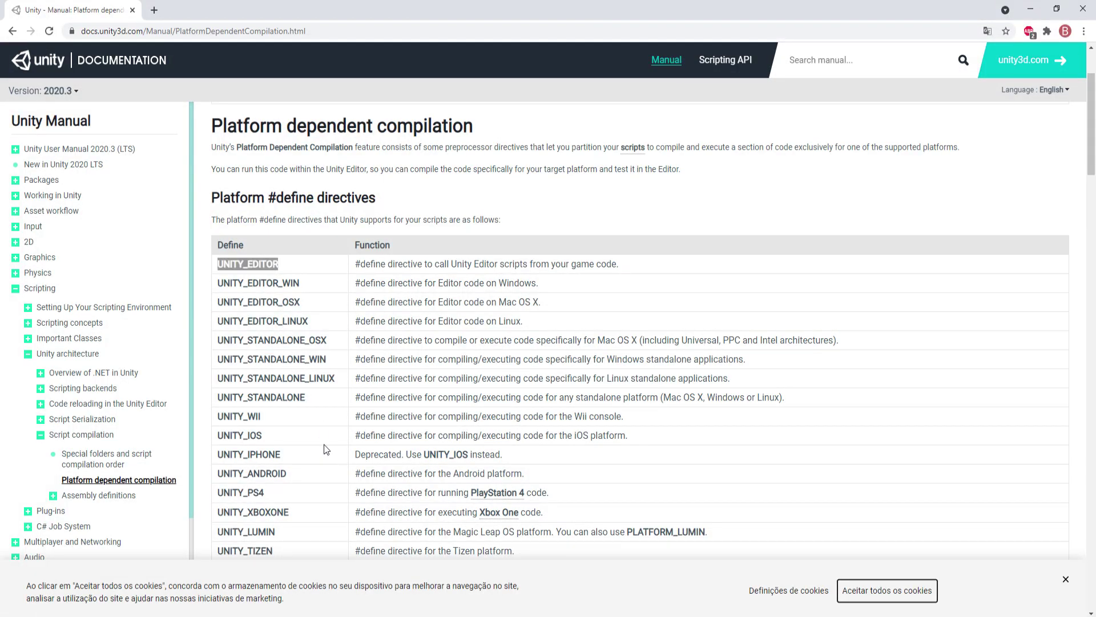
double_click(283, 288)
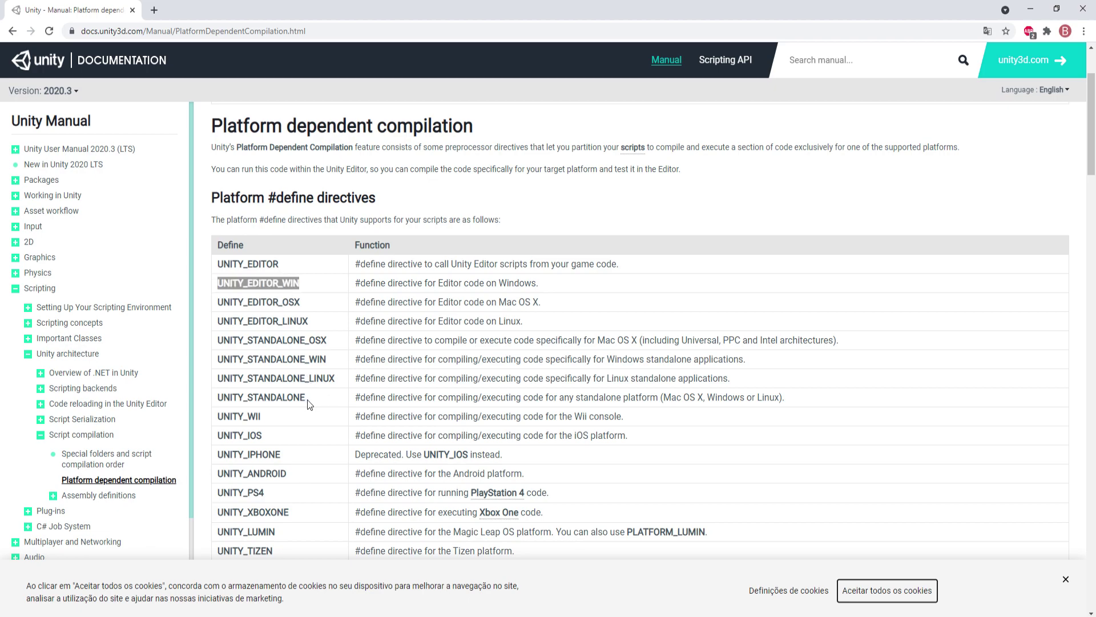
left_click(296, 341)
double_click(290, 302)
double_click(299, 321)
scroll(322, 479, "down", 2)
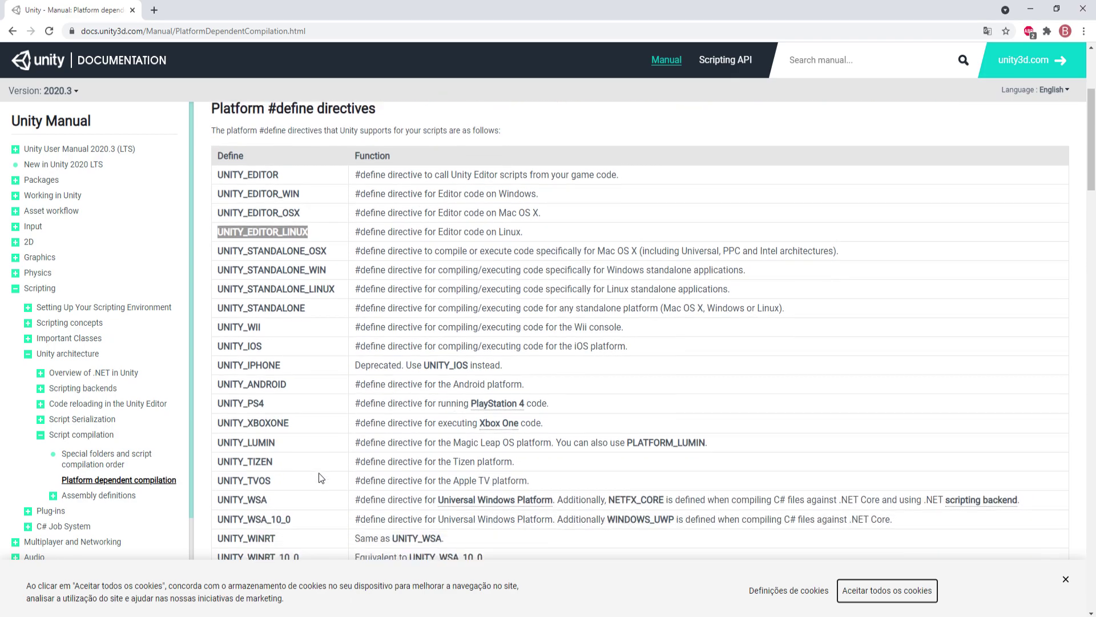
scroll(321, 479, "down", 1)
double_click(299, 262)
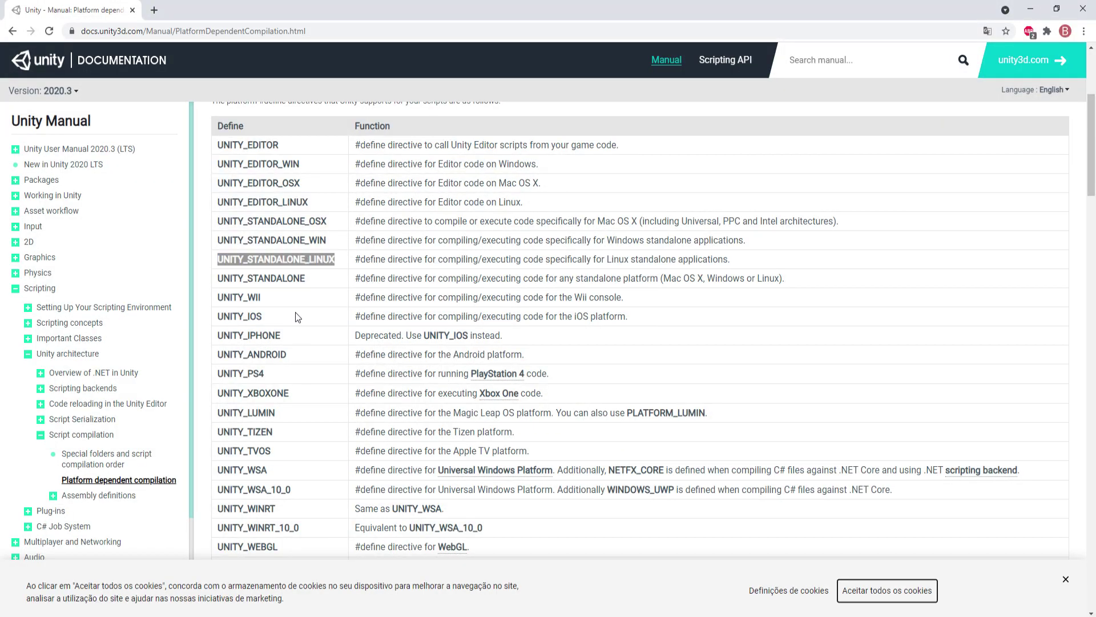
left_click(297, 248)
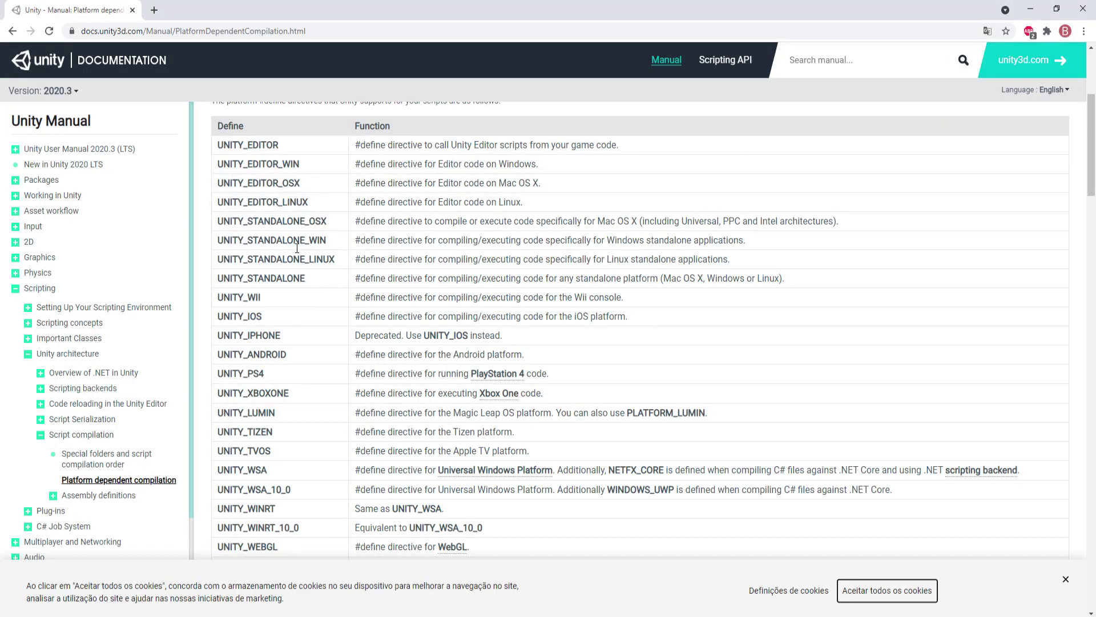
double_click(297, 248)
double_click(314, 260)
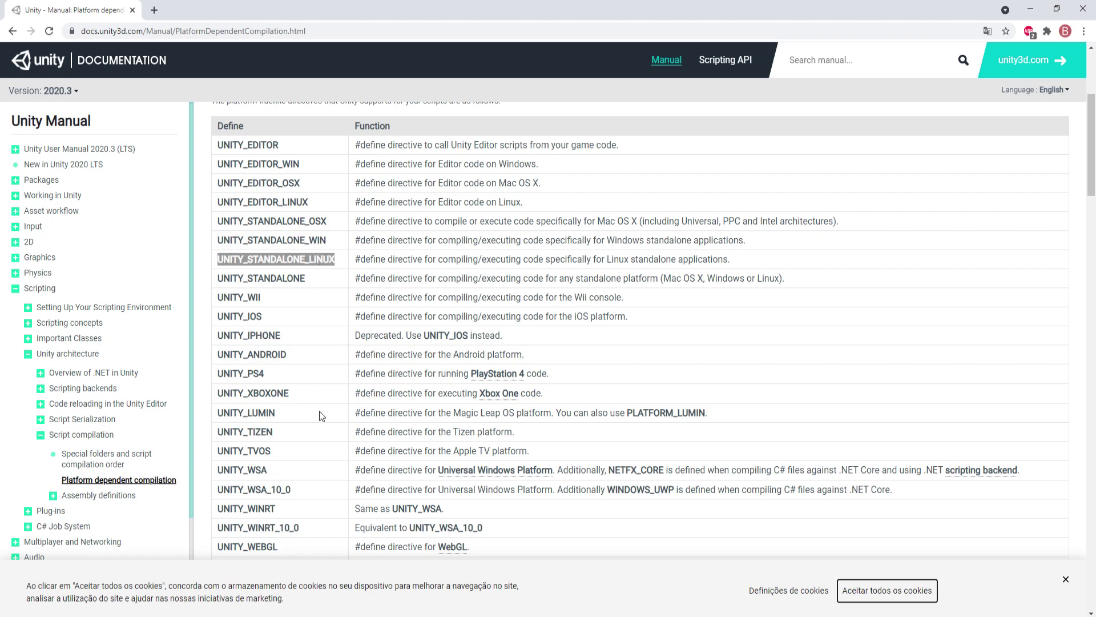
double_click(268, 337)
left_click(291, 371)
double_click(268, 374)
double_click(278, 393)
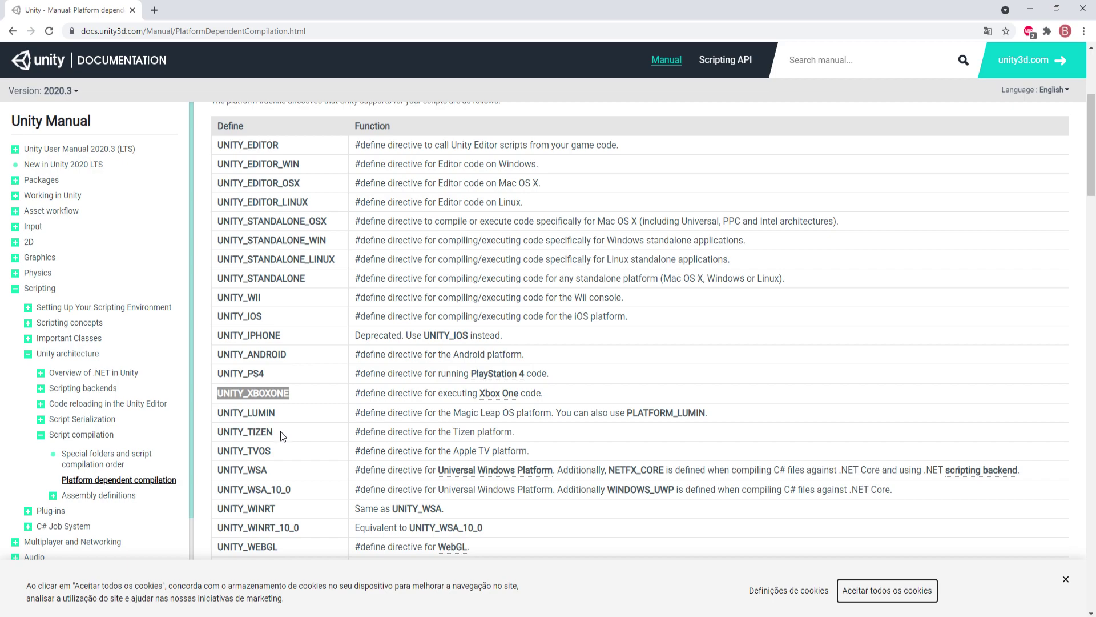
double_click(274, 413)
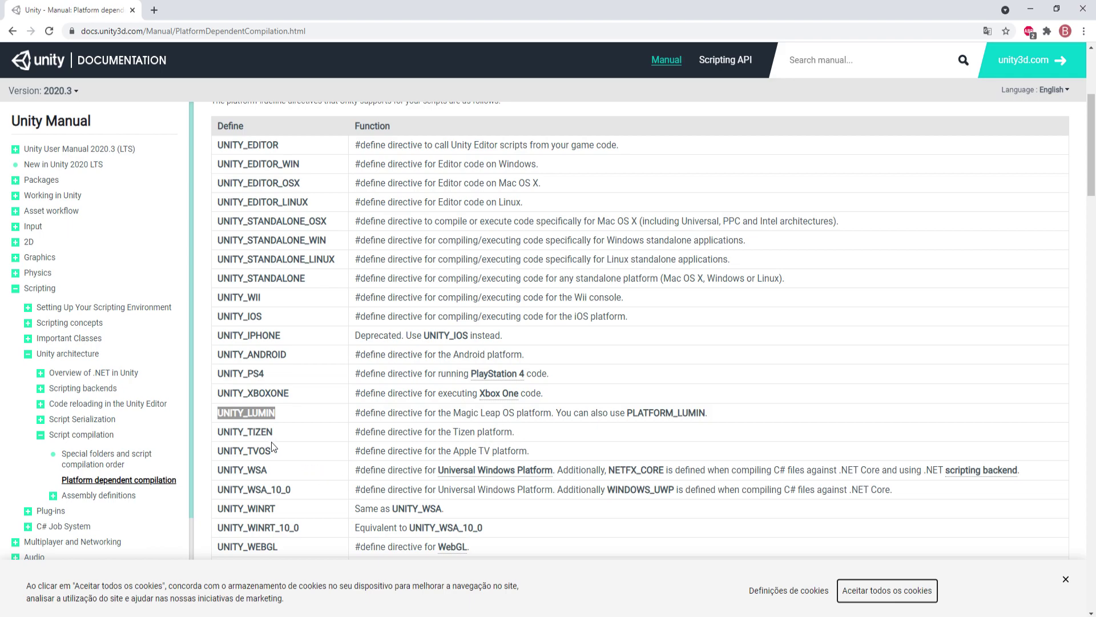
scroll(272, 447, "down", 2)
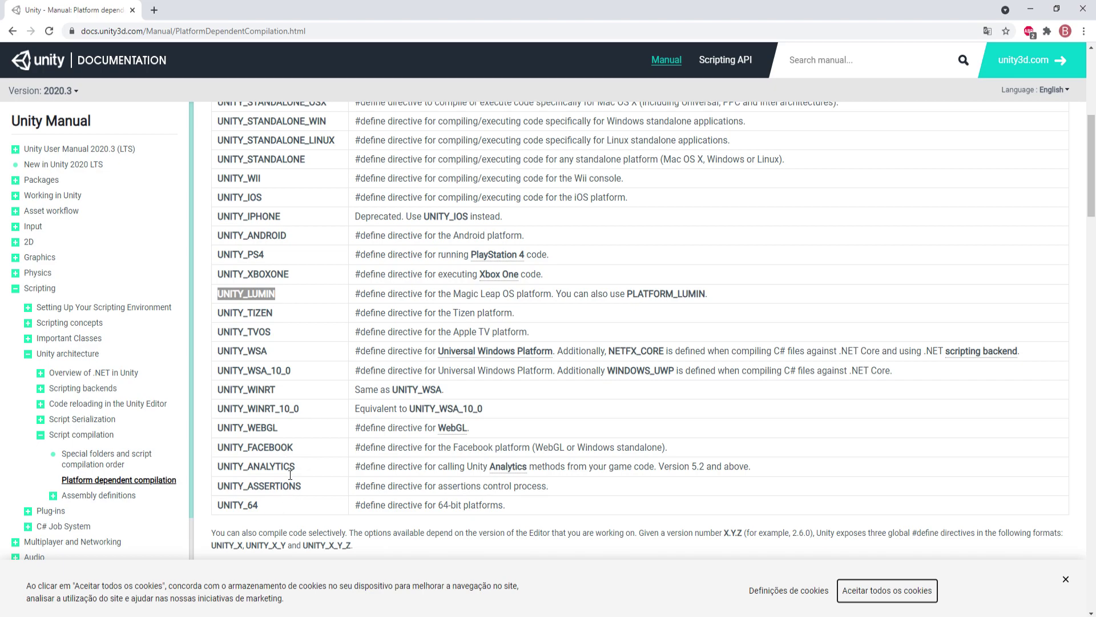
double_click(273, 432)
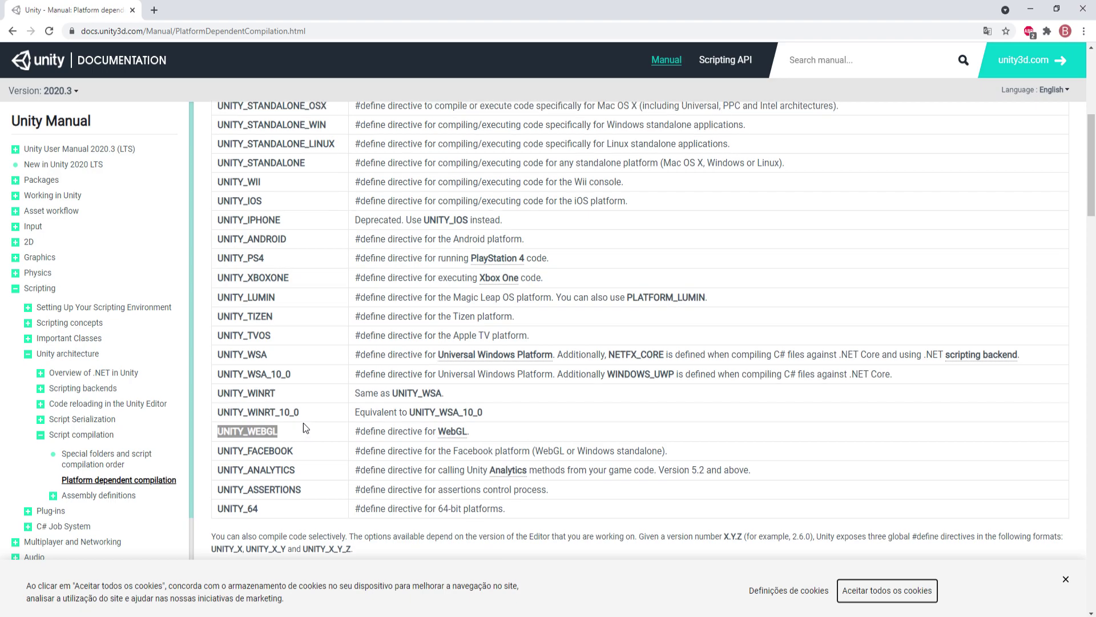
scroll(279, 287, "up", 3)
double_click(309, 300)
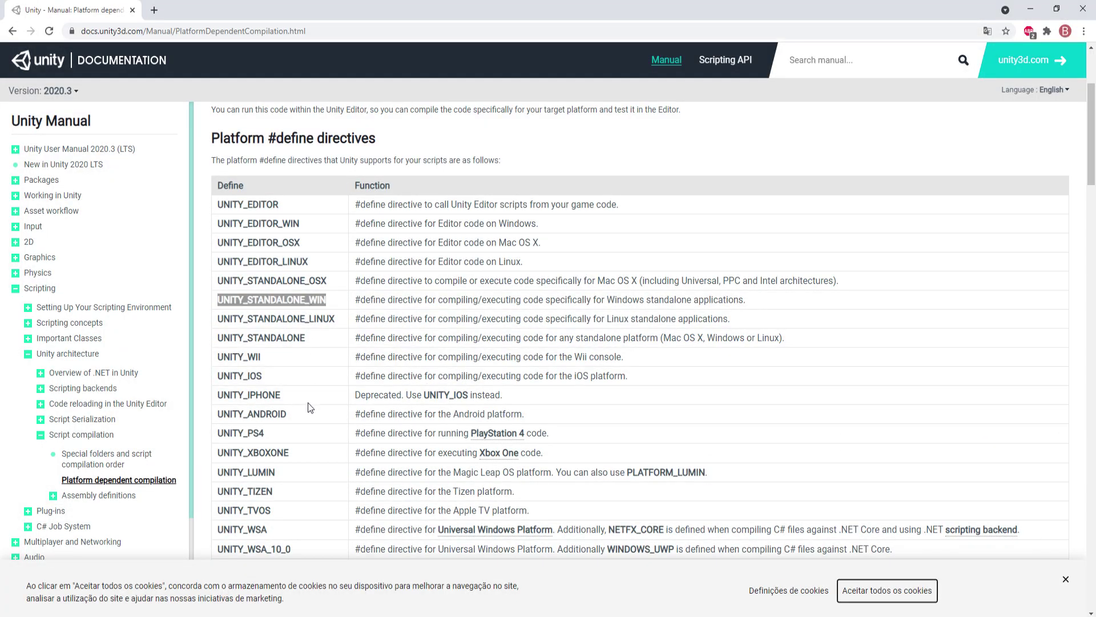
key("ctrl+c")
Step: Set the #if condition in Start() to UNITY_STANDALONE_WIN, picked from IntelliSense
key("alt+Tab")
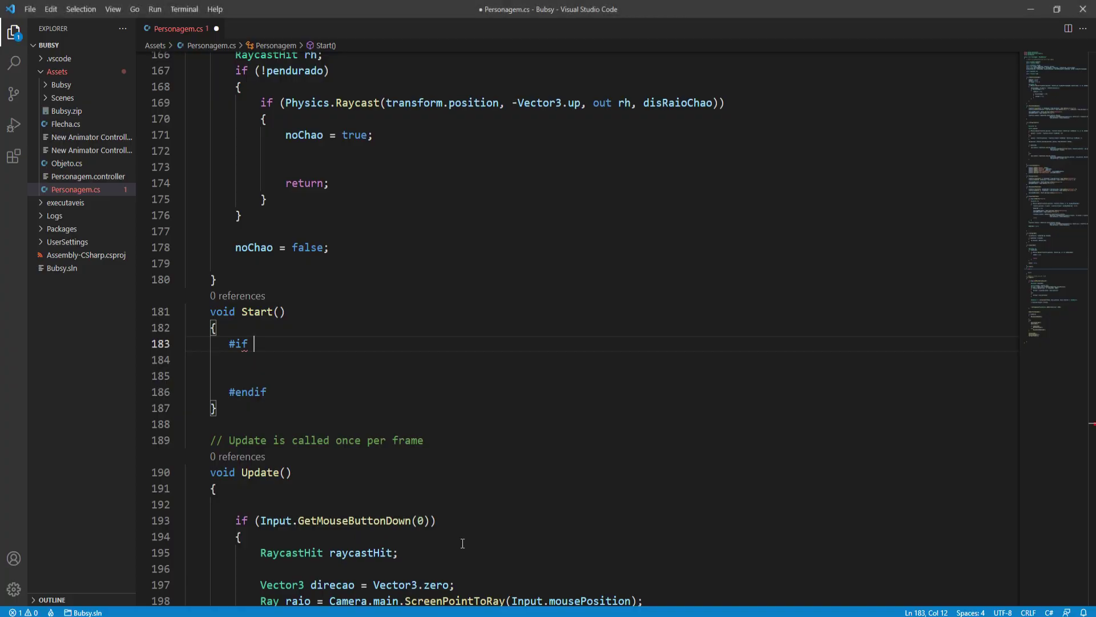
key("ctrl+v")
key("BackSpace")
key("BackSpace")
key("BackSpace")
key("BackSpace")
key("BackSpace")
key("BackSpace")
key("BackSpace")
key("ctrl+space")
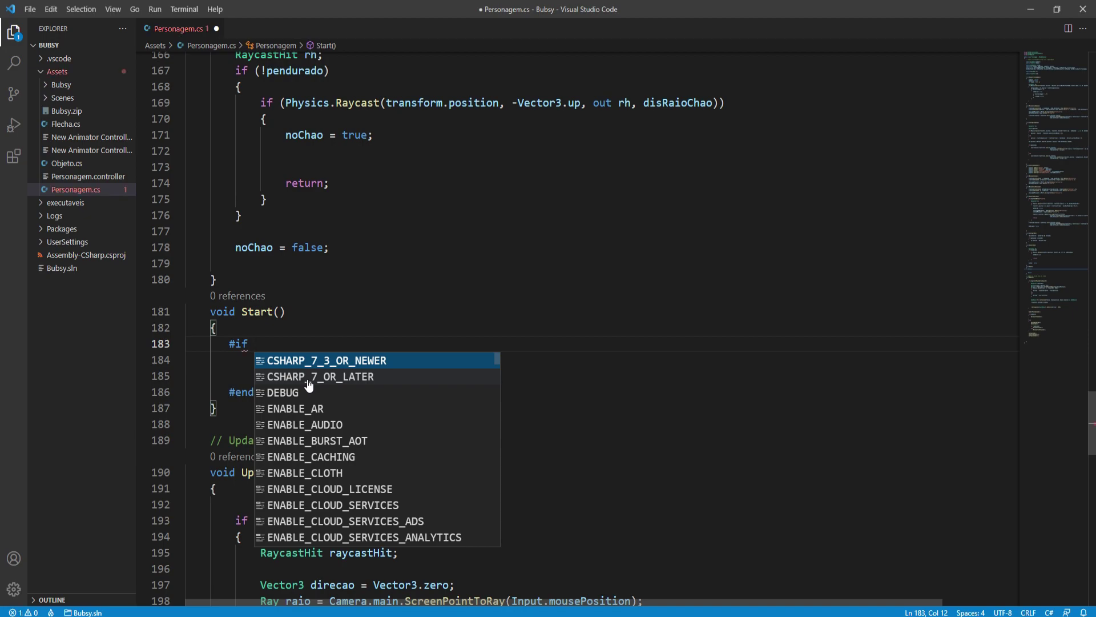
type("win")
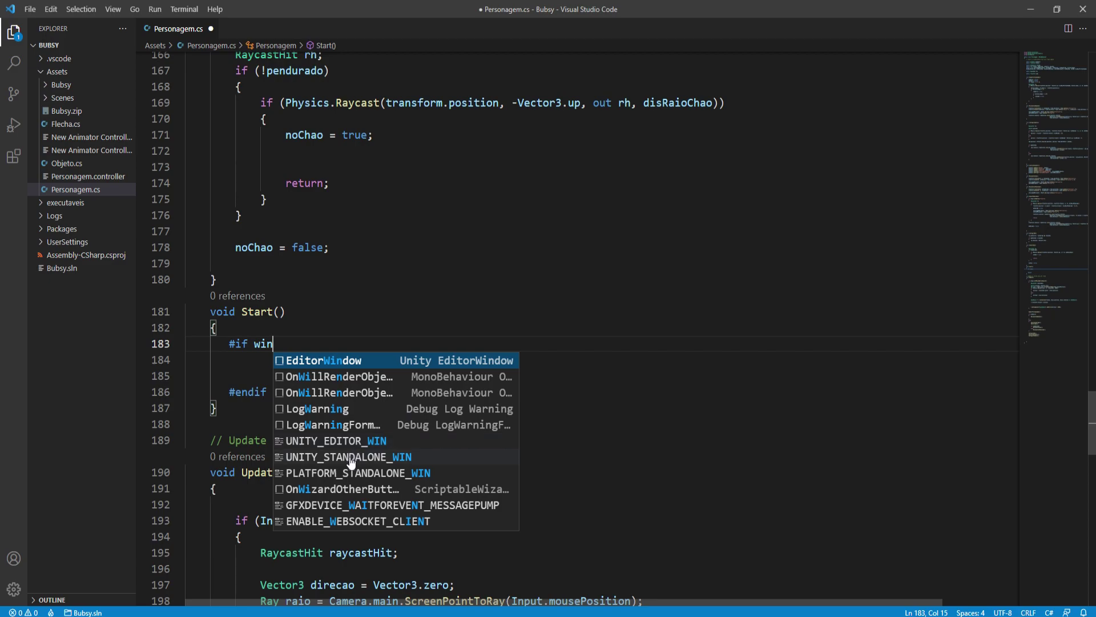
left_click(350, 458)
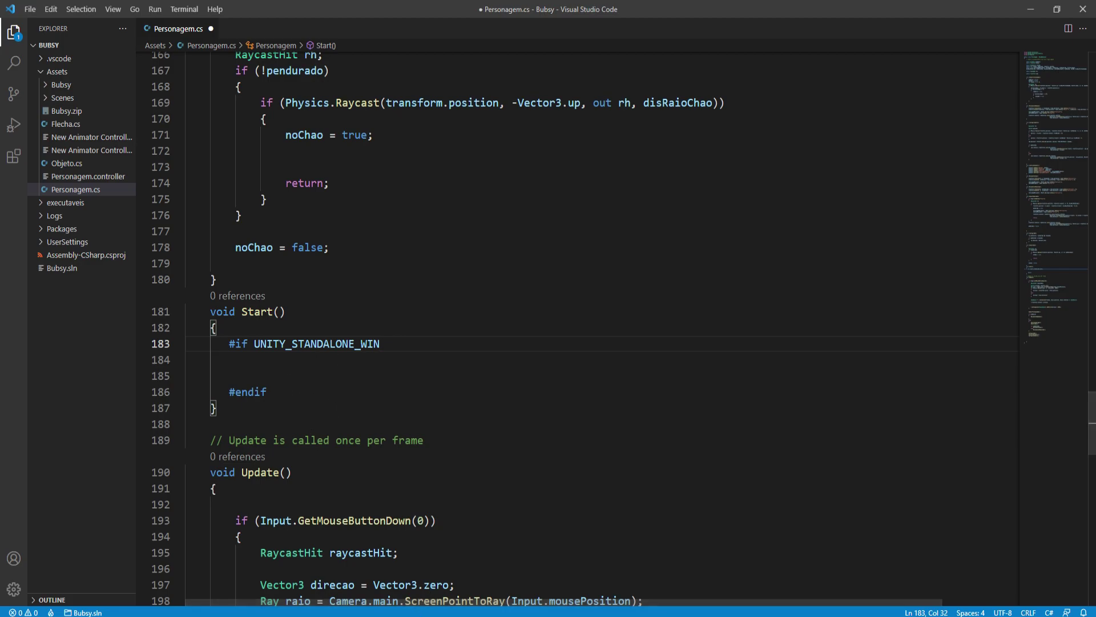
key("alt+Tab")
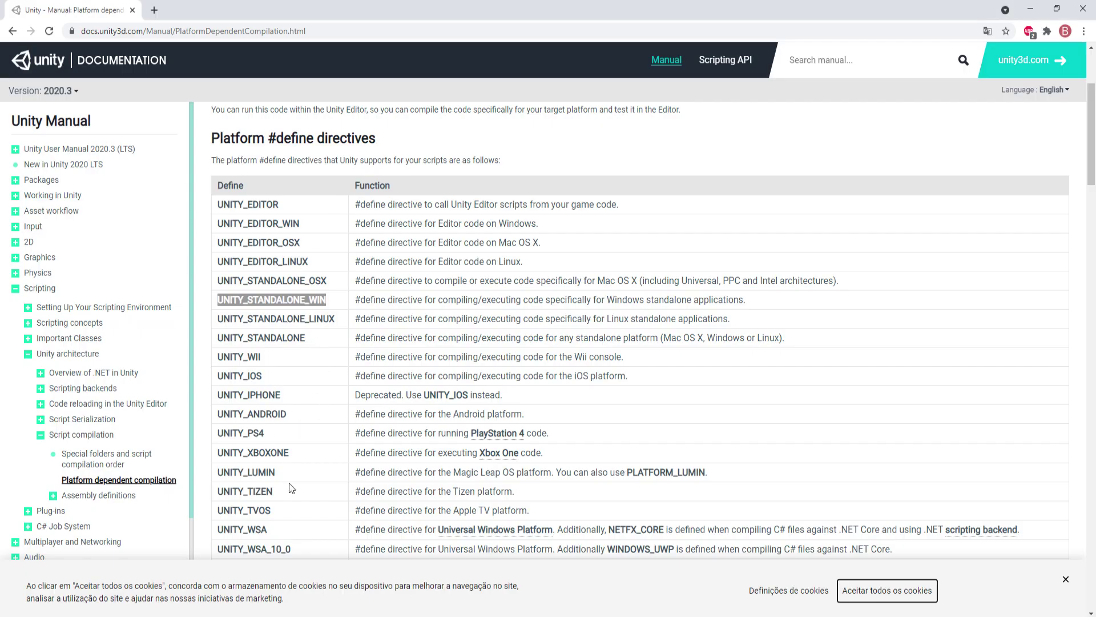
Step: Scroll the manual to the UNITY_X_Y_OR_NEWER defines and highlight OR_NEWER, then return to the #if block
scroll(295, 436, "down", 5)
scroll(297, 438, "up", 8)
scroll(297, 286, "down", 3)
scroll(264, 357, "down", 9)
scroll(263, 357, "down", 3)
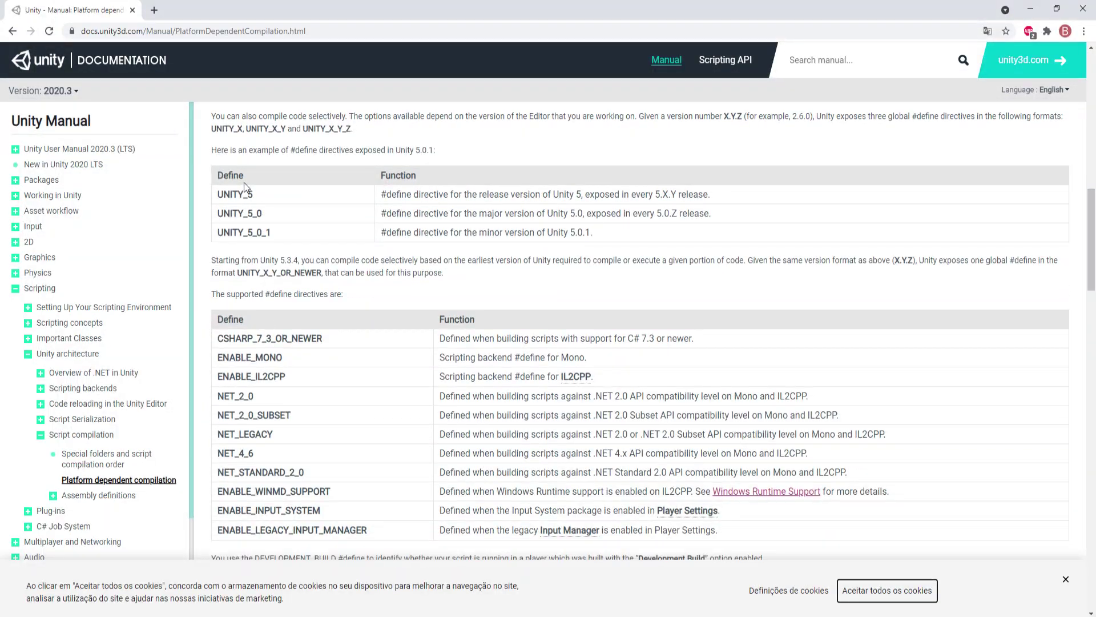
scroll(257, 241, "up", 1)
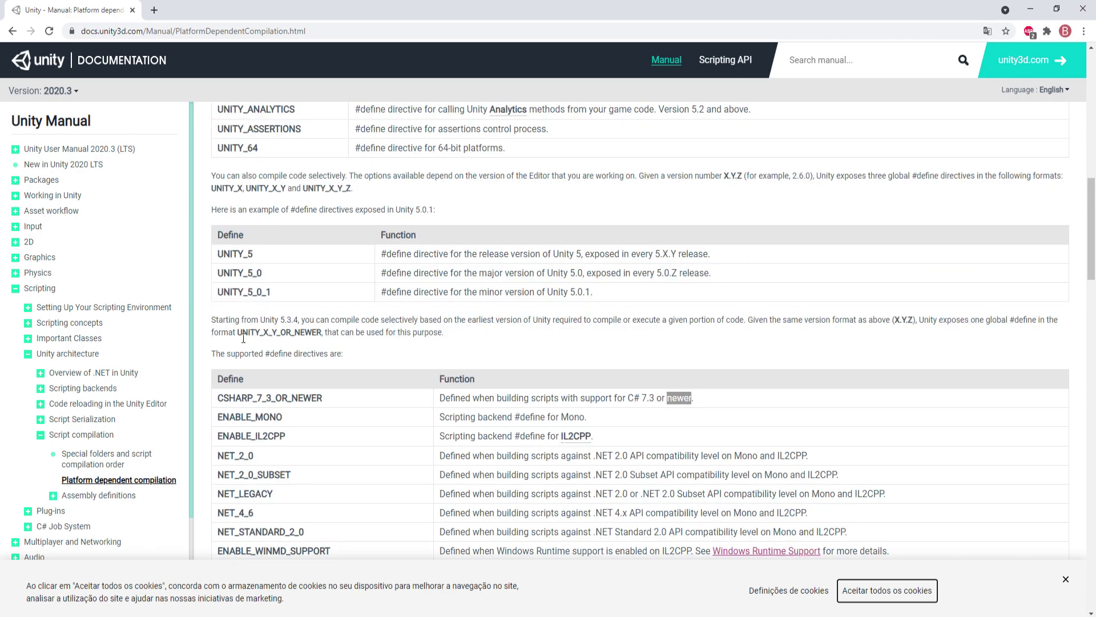
left_click_drag(266, 333, 273, 335)
left_click(275, 340)
left_click_drag(281, 332, 327, 337)
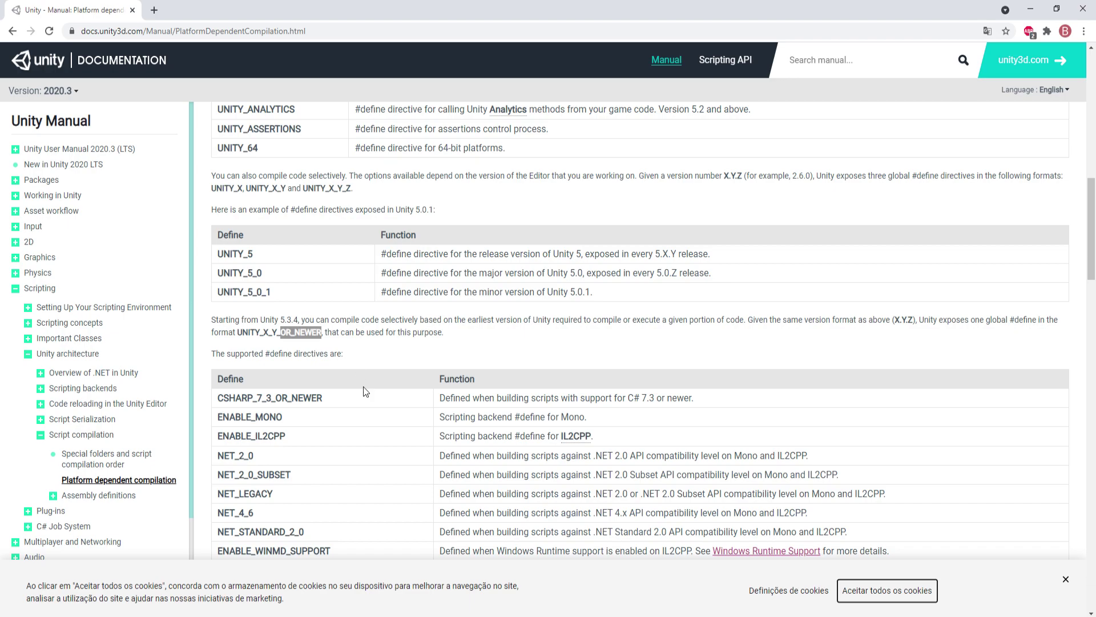
scroll(401, 392, "up", 2)
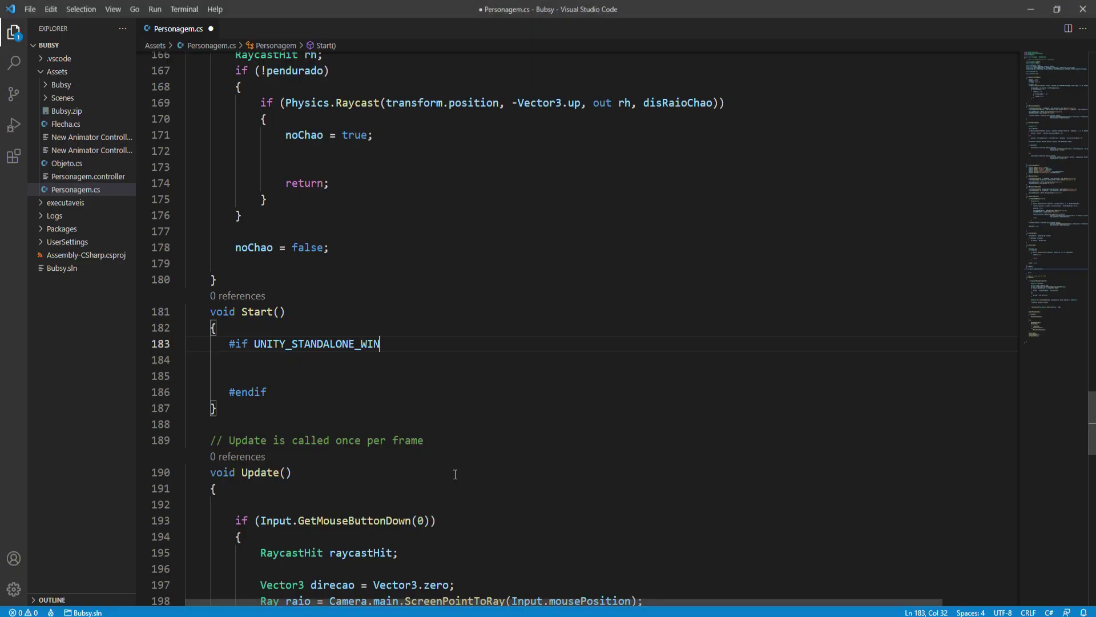
left_click(262, 381)
Step: Inside the UNITY_STANDALONE_WIN block, write transform.localScale = Vector3.one*2;
key("Up")
key("BackSpace")
type("trans")
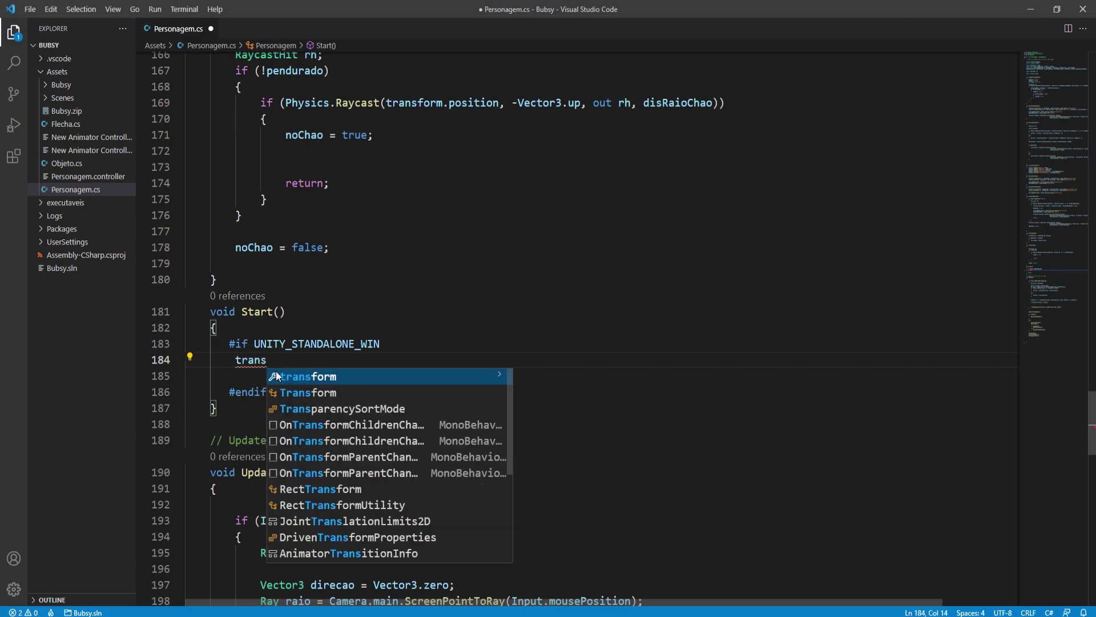
key("Tab")
type(".loca")
key("Tab")
type("=  vec")
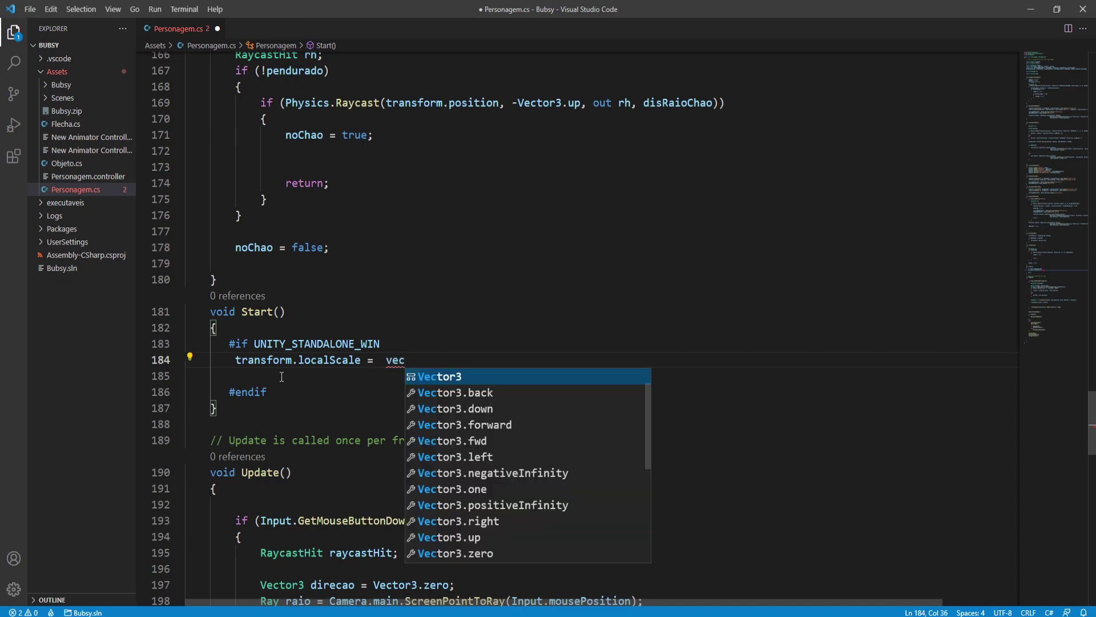
key("Tab")
type(".one")
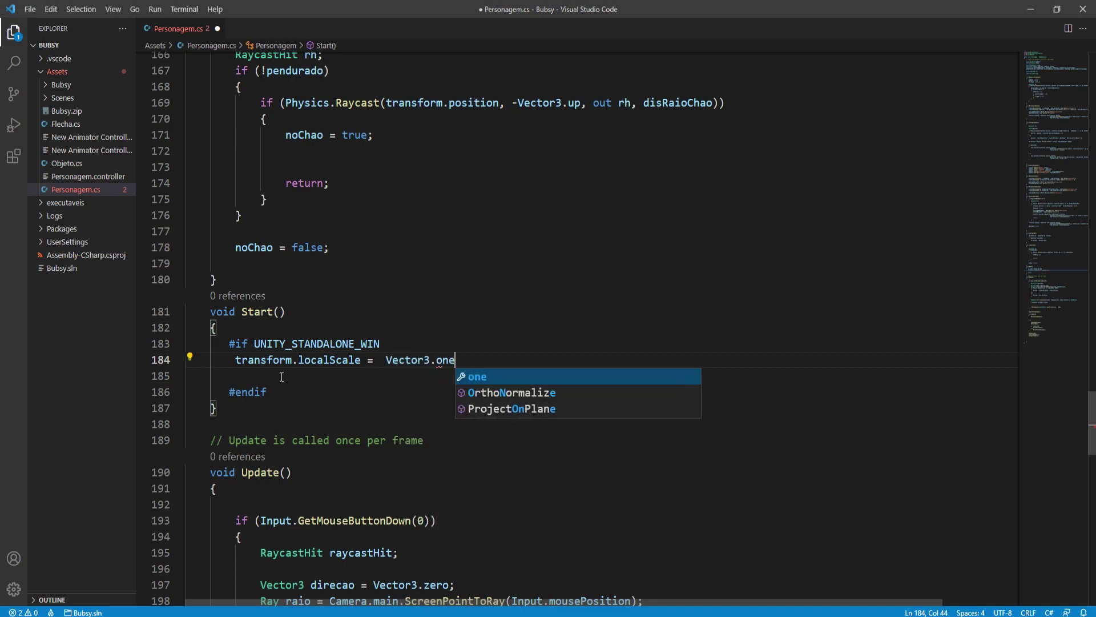
key("Tab")
type("*2")
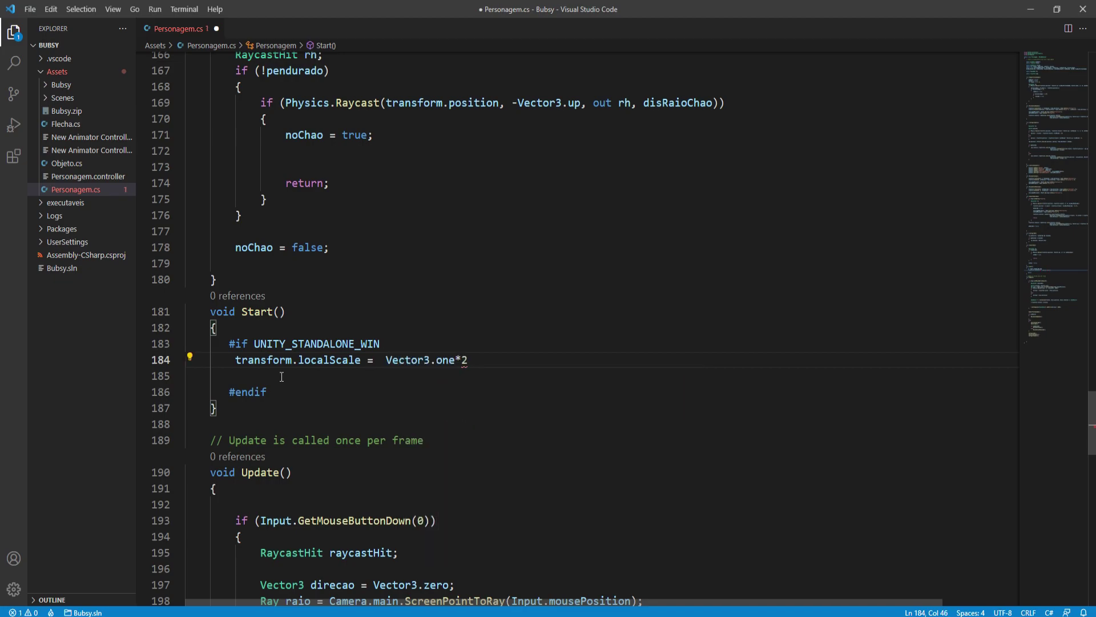
type(";")
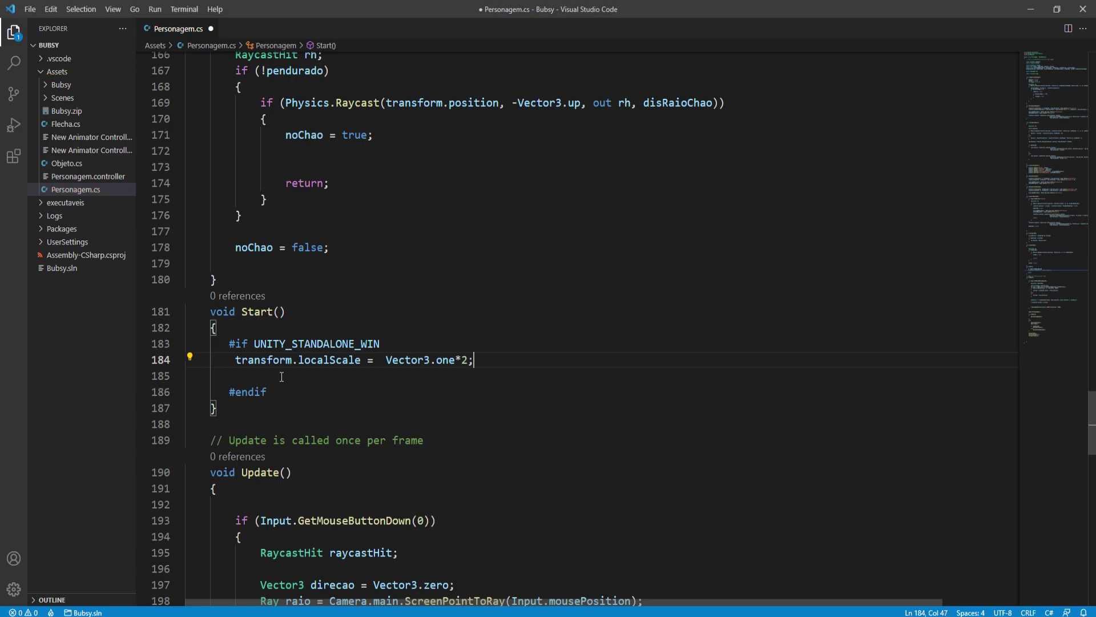
Step: Below the #endif, start a second directive line reading '#if Web'
left_click(303, 395)
key("Return")
key("Return")
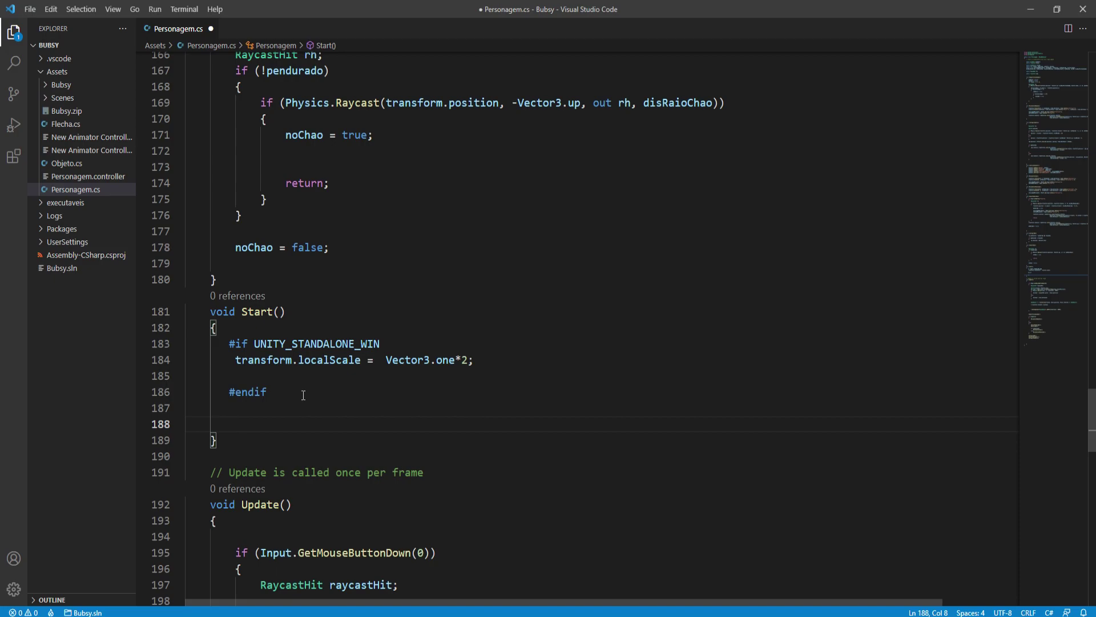
type("e")
key("BackSpace")
type("#if")
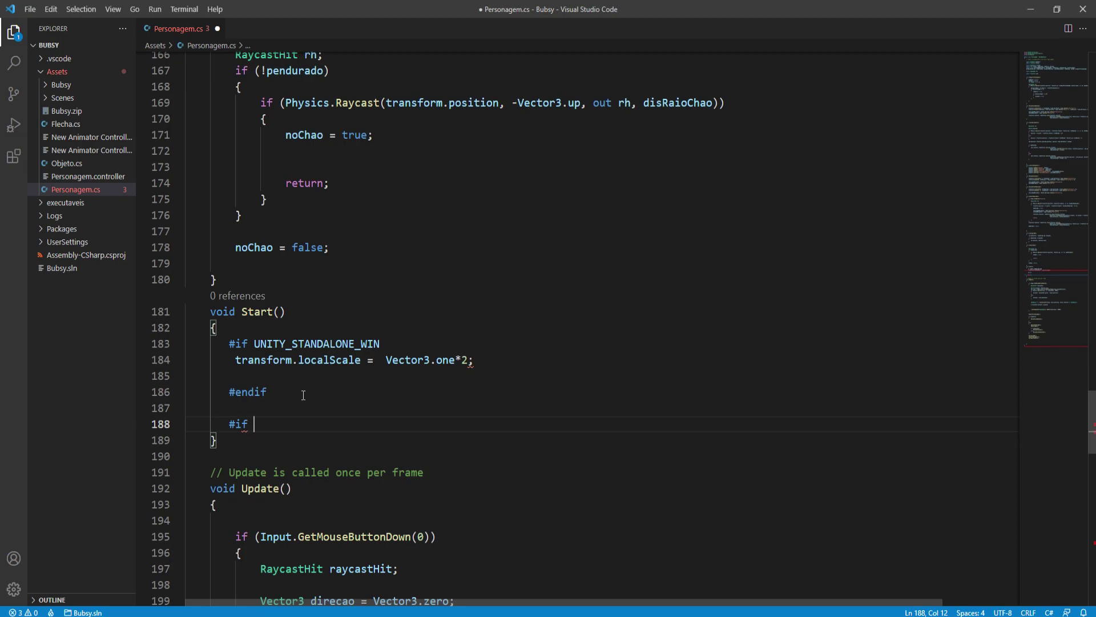
type(" We")
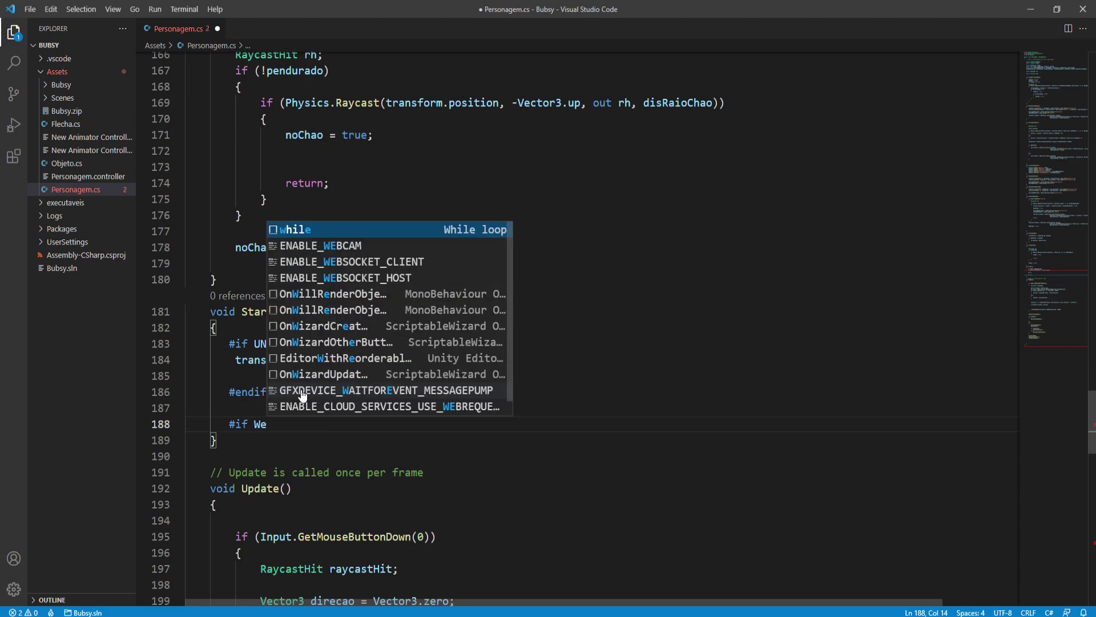
type("b")
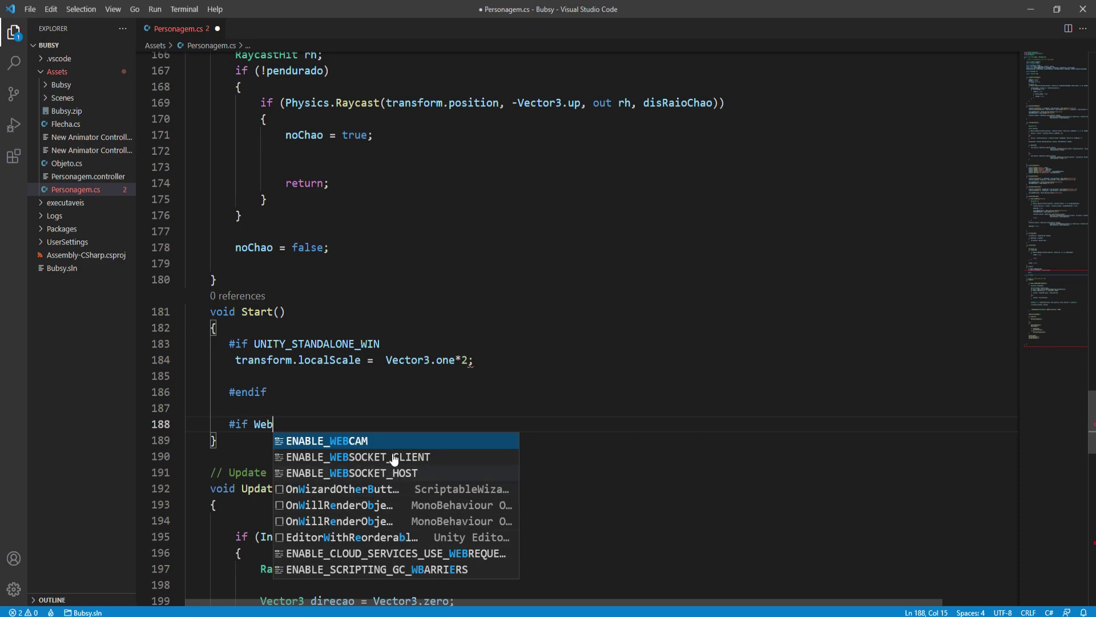
key("alt+Tab")
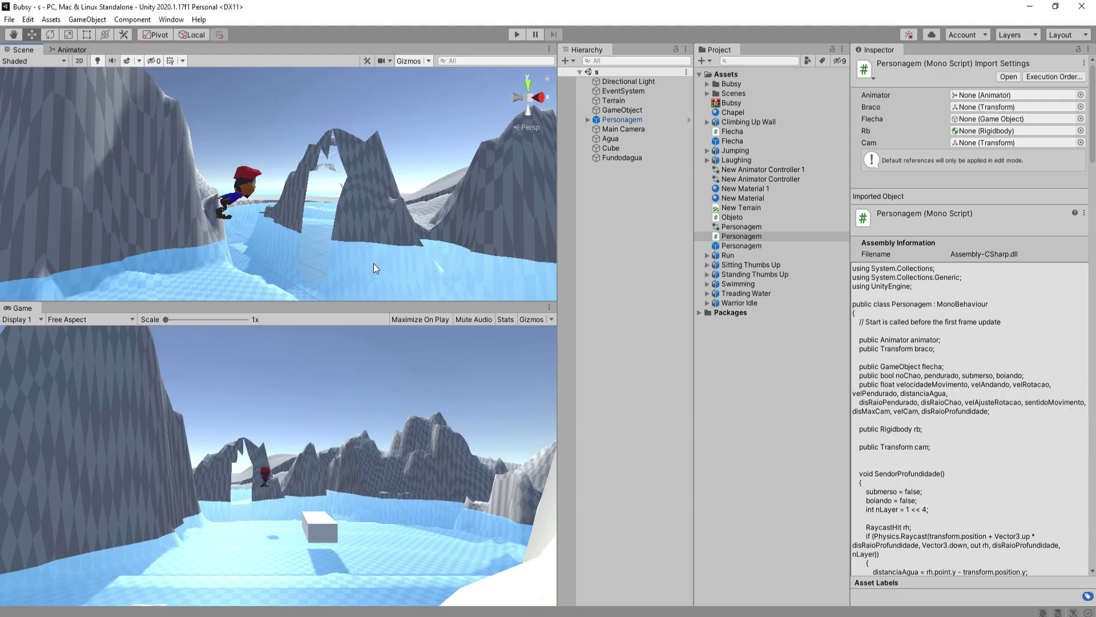
Step: Copy UNITY_WEBGL from the manual's Platform #define directives table and return to Personagem.cs
key("alt+Tab")
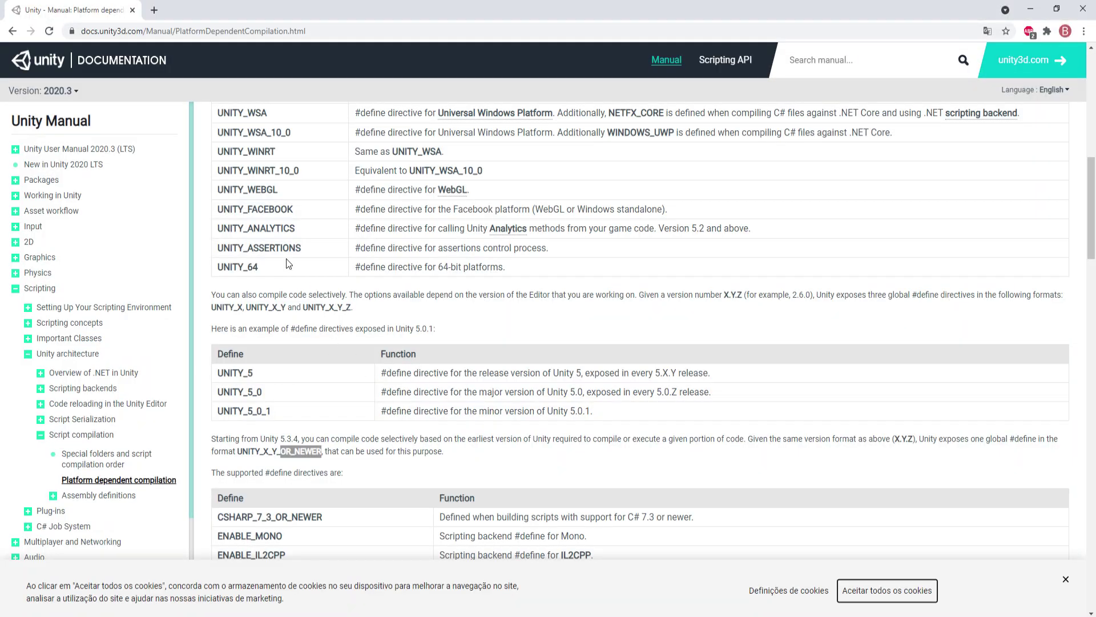
scroll(280, 424, "up", 9)
scroll(280, 424, "up", 2)
scroll(280, 424, "down", 4)
scroll(323, 324, "up", 2)
scroll(323, 323, "up", 1)
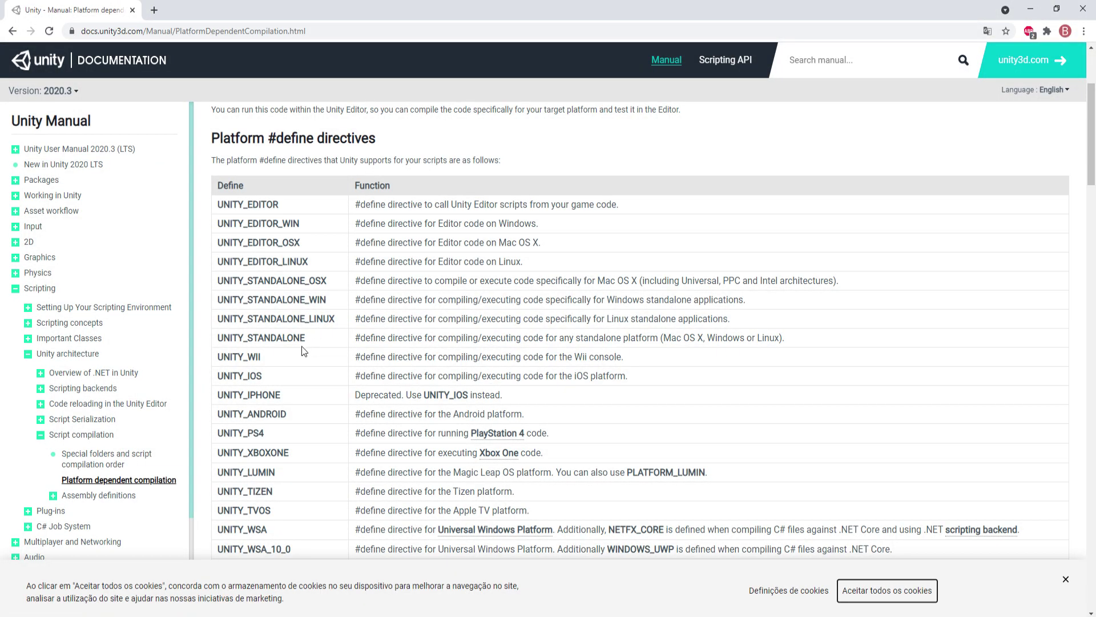
scroll(268, 446, "down", 4)
double_click(268, 370)
key("ctrl+c")
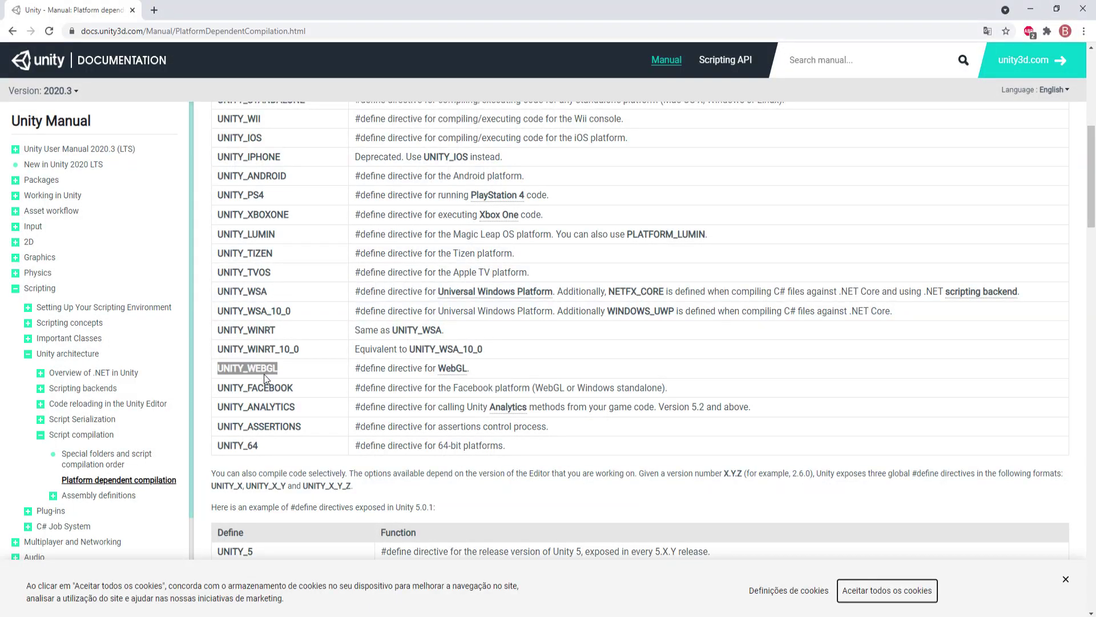
key("alt+Tab")
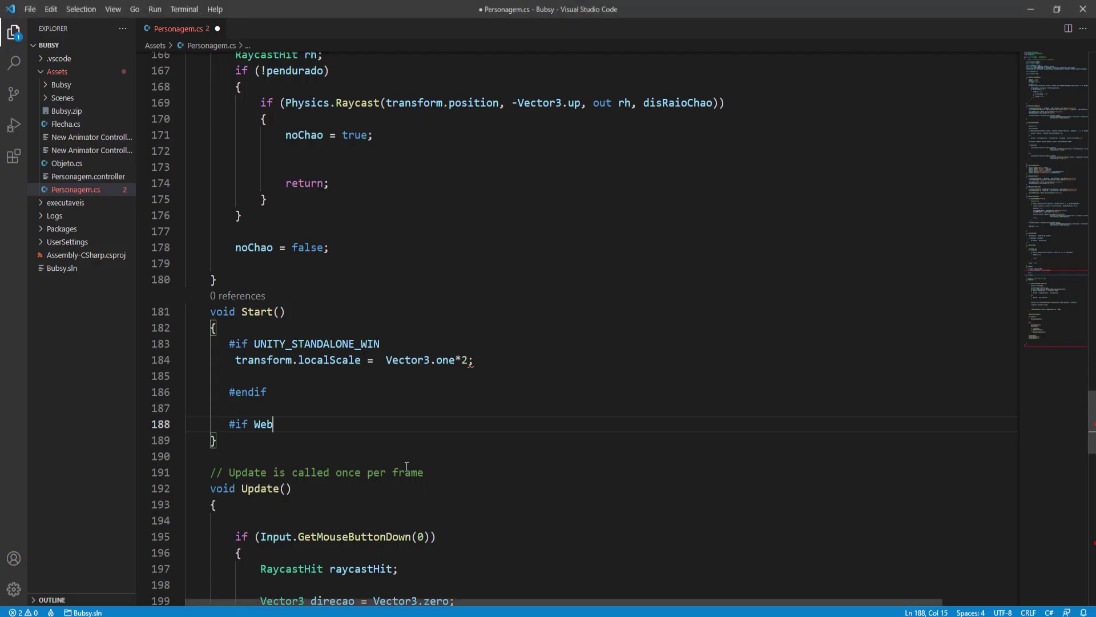
Step: Replace 'Web' with UNITY_WEBGL and close the new block with #endif
key("ctrl+shift+Left")
key("ctrl+v")
key("Return")
key("Return")
type("end")
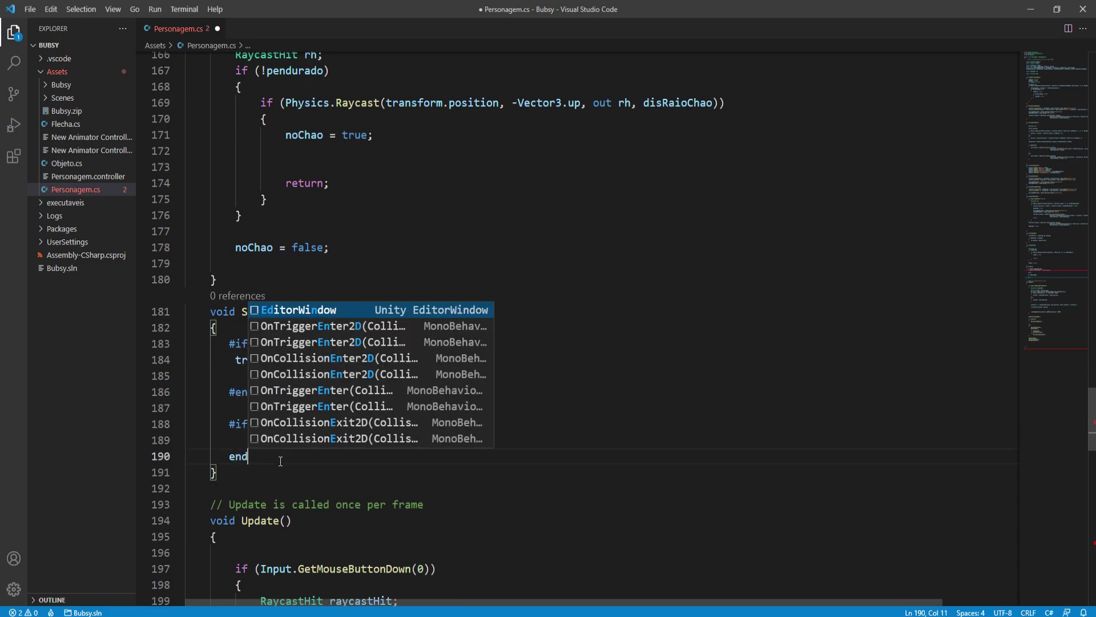
key("Escape")
key("BackSpace")
key("BackSpace")
key("BackSpace")
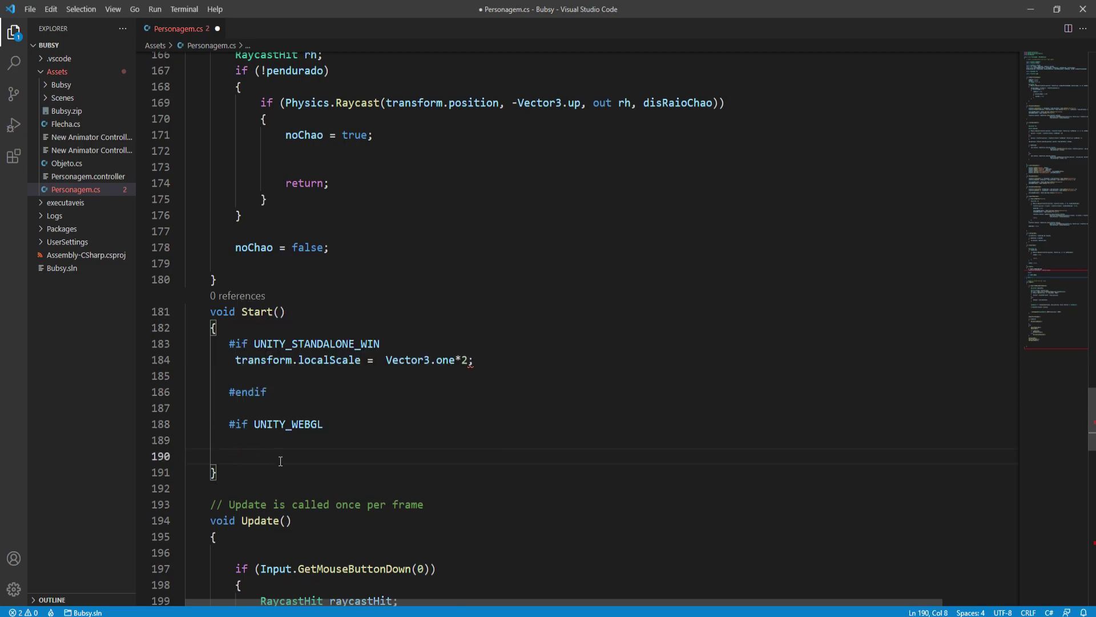
type("#")
type("end")
key("Down")
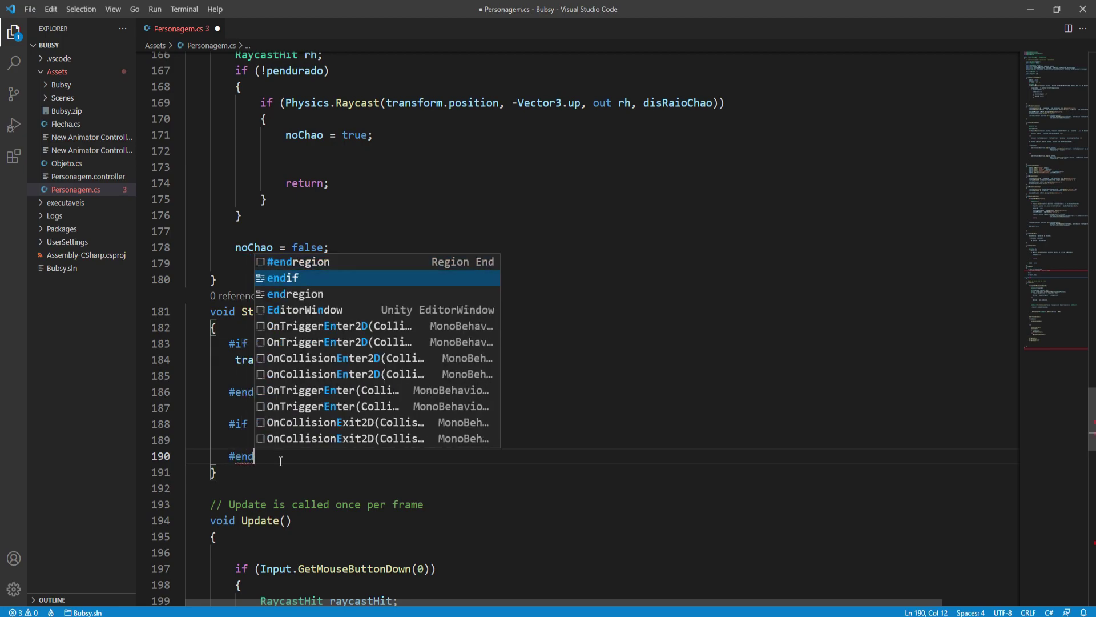
key("Return")
Step: Copy the localScale statement from the Windows block into the WebGL block, properly indented
left_click_drag(475, 360, 235, 360)
key("ctrl+c")
left_click(185, 440)
key("ctrl+v")
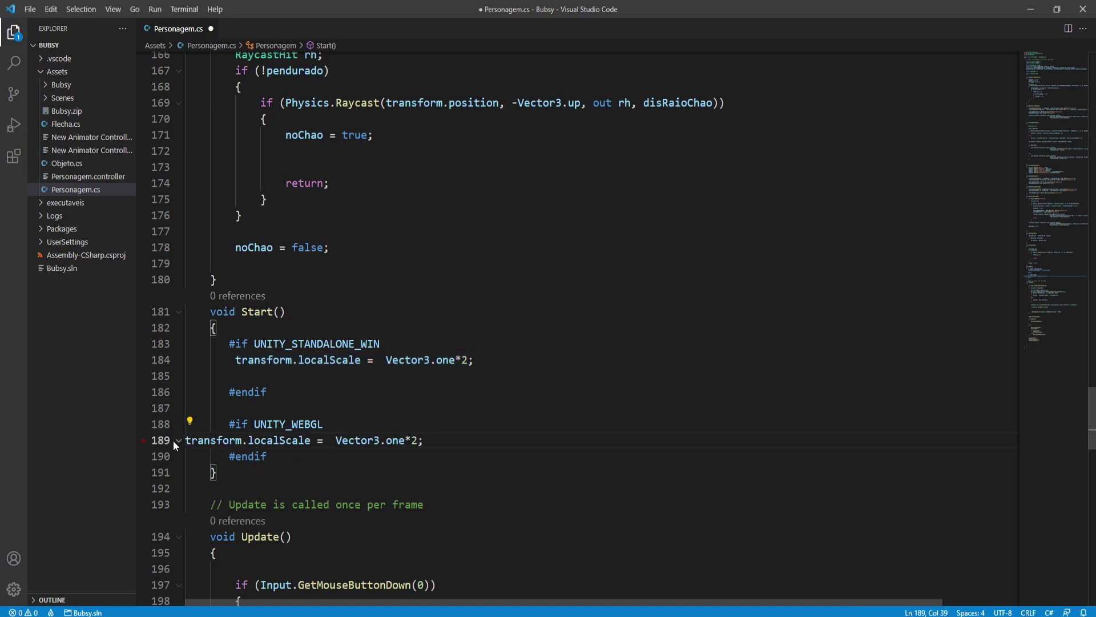
left_click(178, 441)
left_click(189, 443)
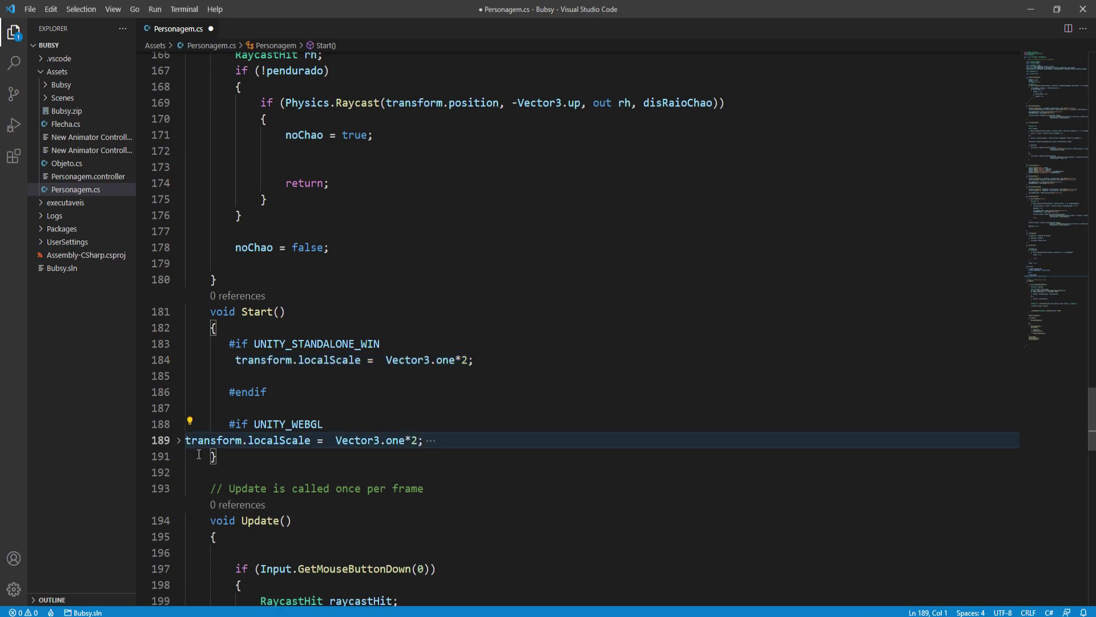
key("ctrl+z")
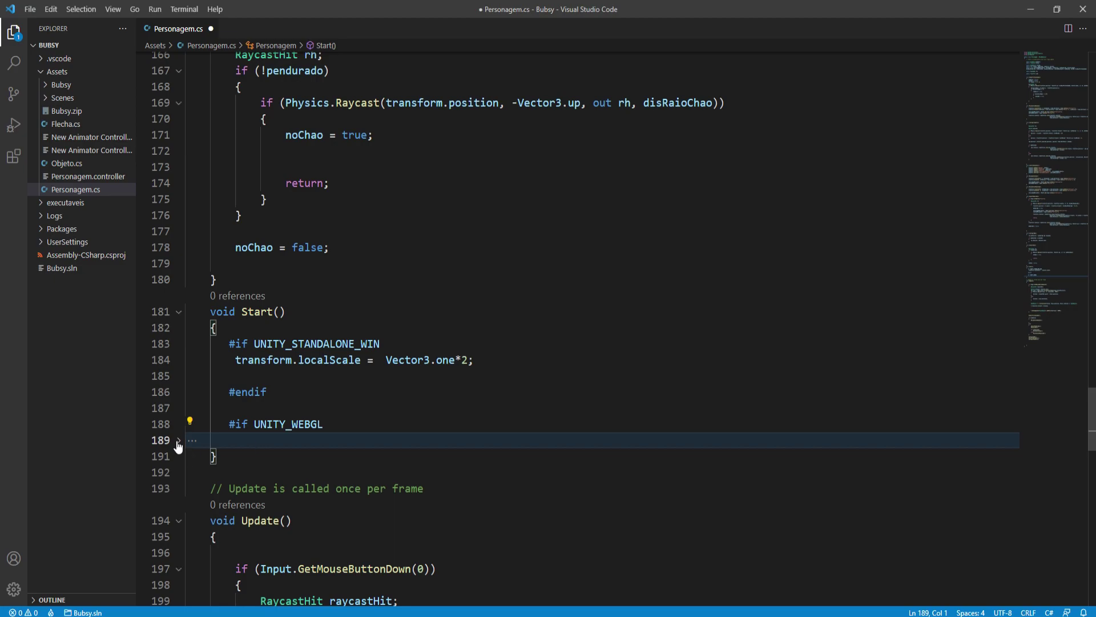
left_click(179, 442)
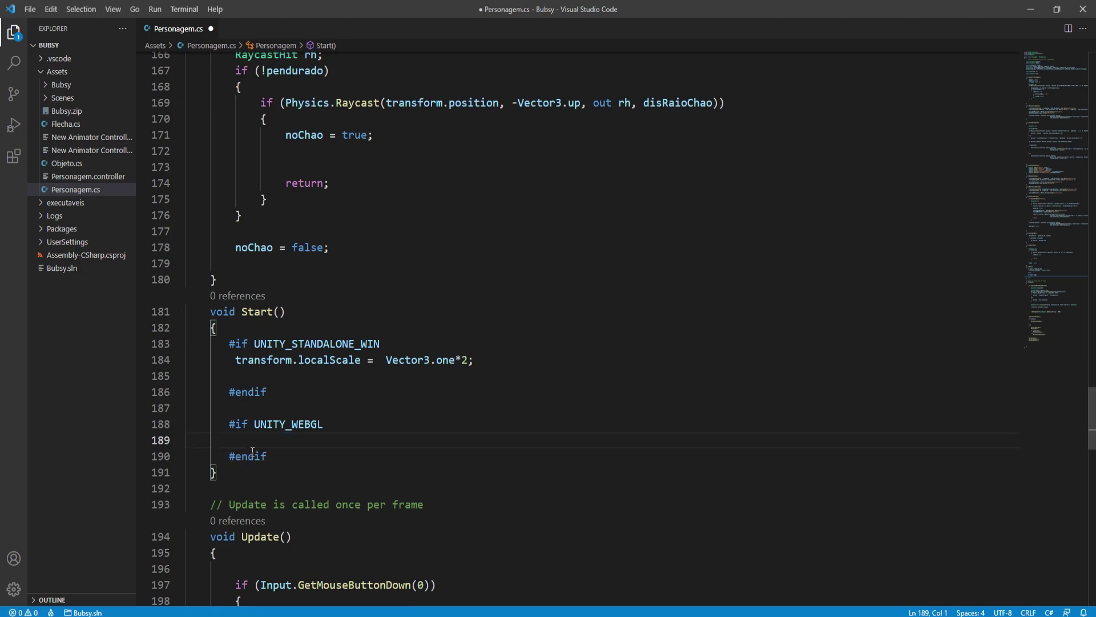
key("ctrl+v")
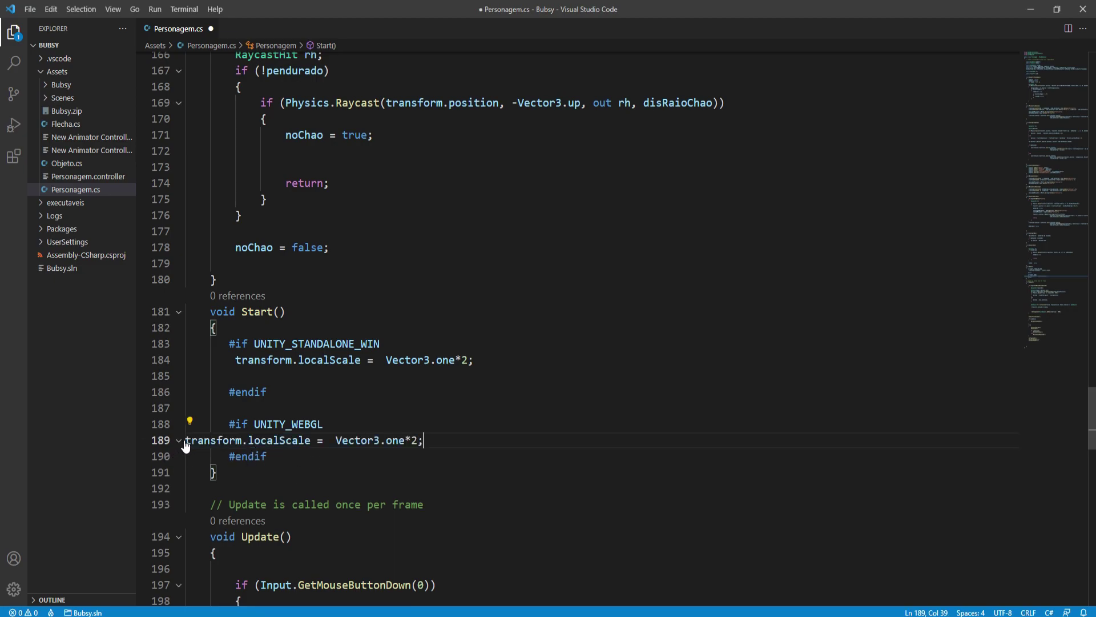
left_click(191, 442)
key("Tab")
key("Tab")
key("Tab")
left_click(255, 443)
left_click_drag(255, 443, 236, 444)
key("BackSpace")
key("BackSpace")
Step: Change the WebGL scale to Vector3.one/10 and save Personagem.cs
double_click(464, 441)
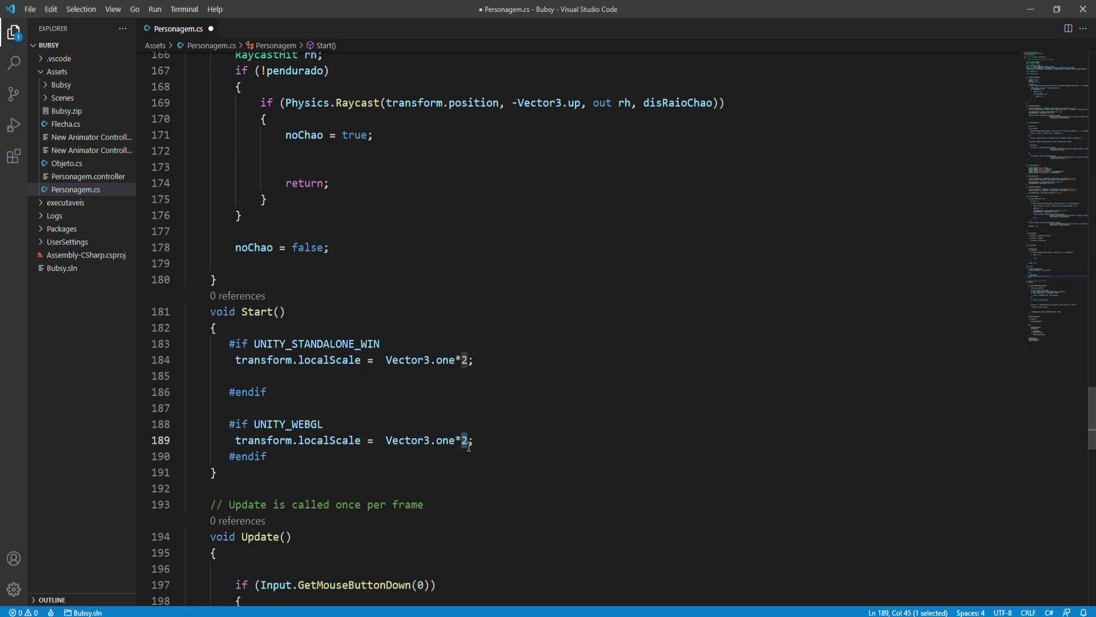
key("Right")
key("BackSpace")
key("BackSpace")
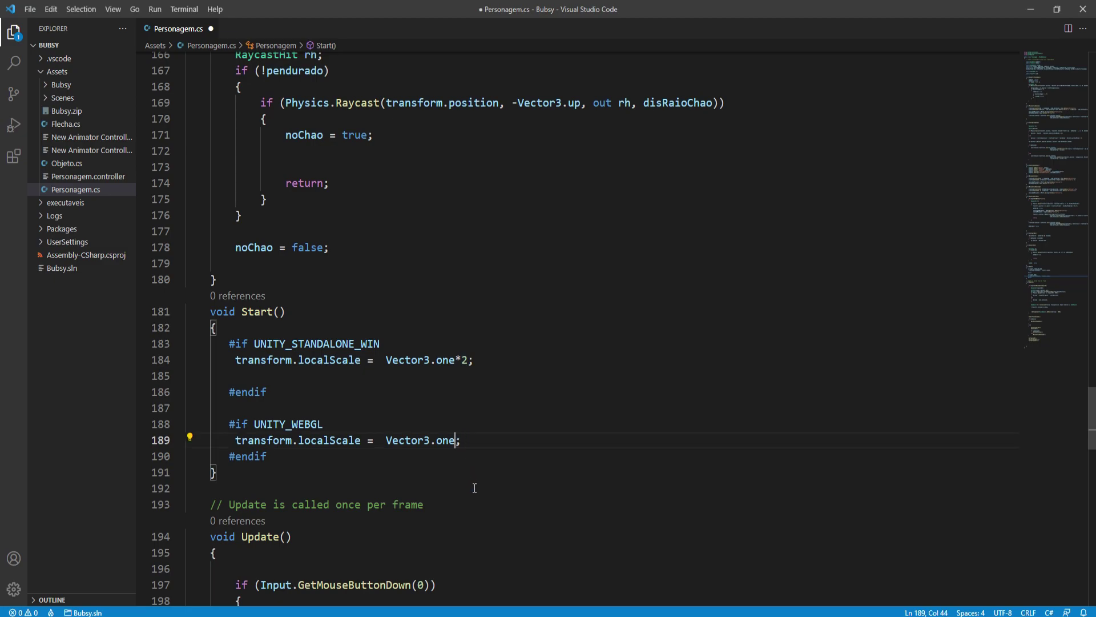
type("/10")
key("ctrl+s")
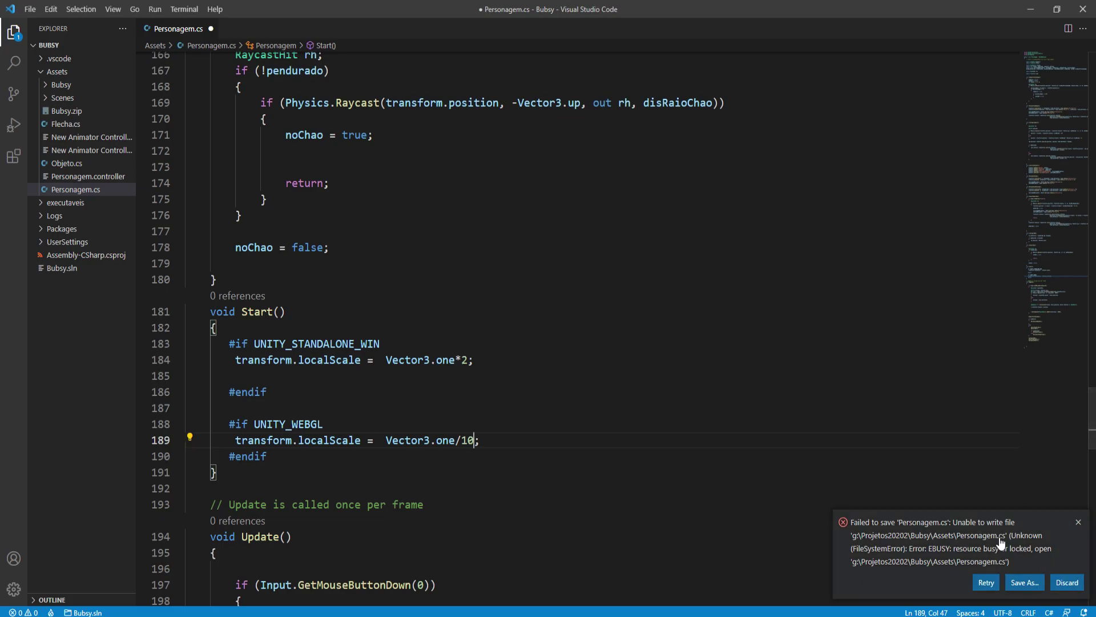
key("alt+Tab")
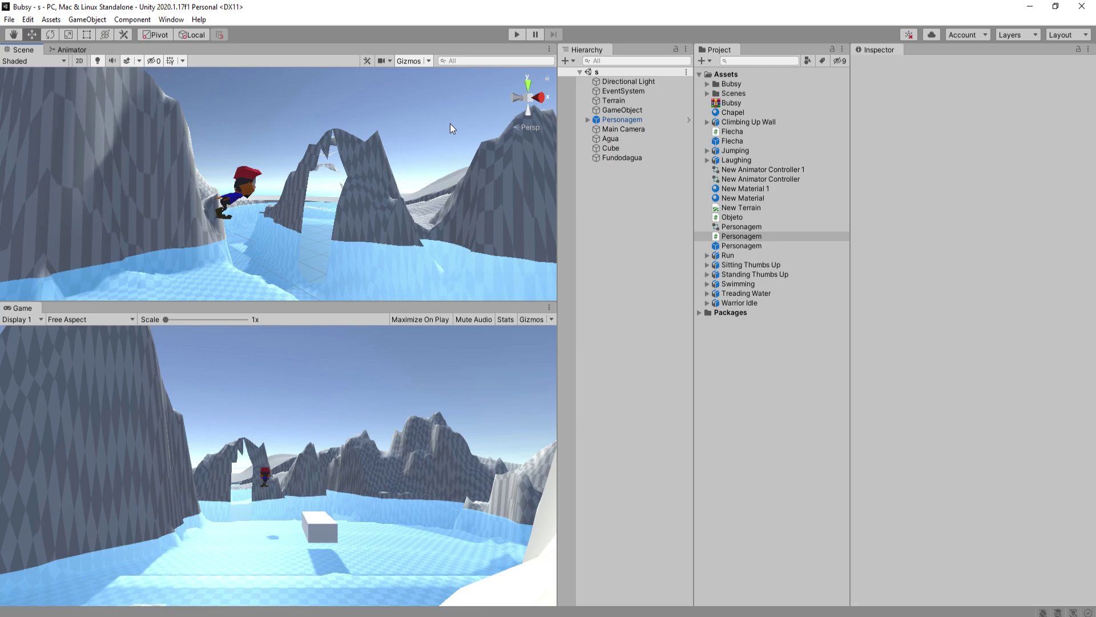
Step: Run the Bubsy scene in Play mode to check the enlarged character, then stop it
key("alt+Tab")
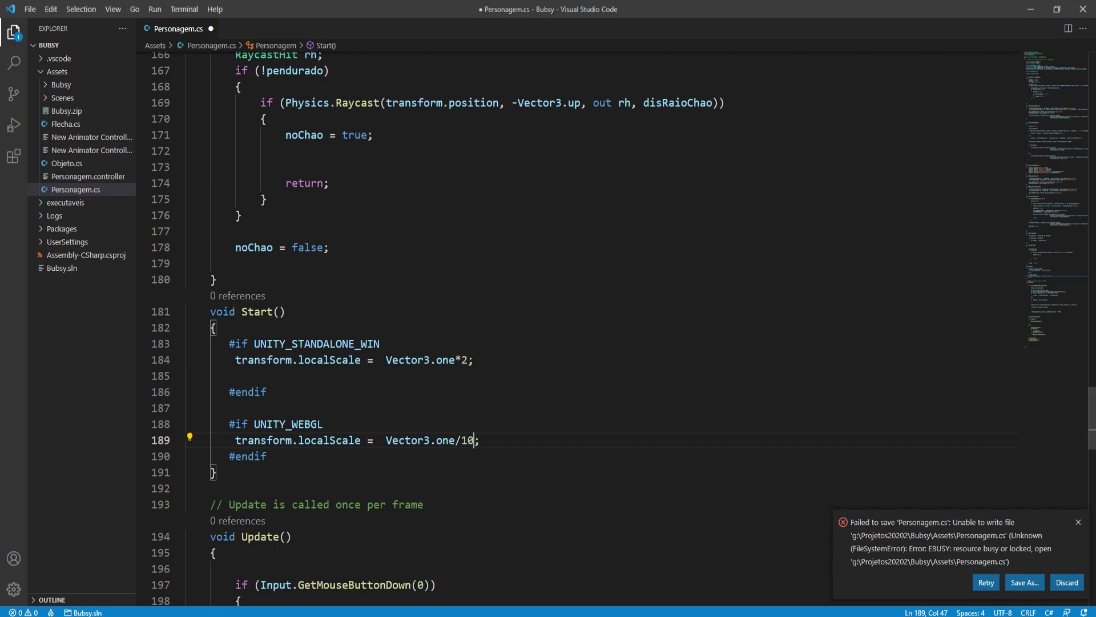
key("alt+Tab")
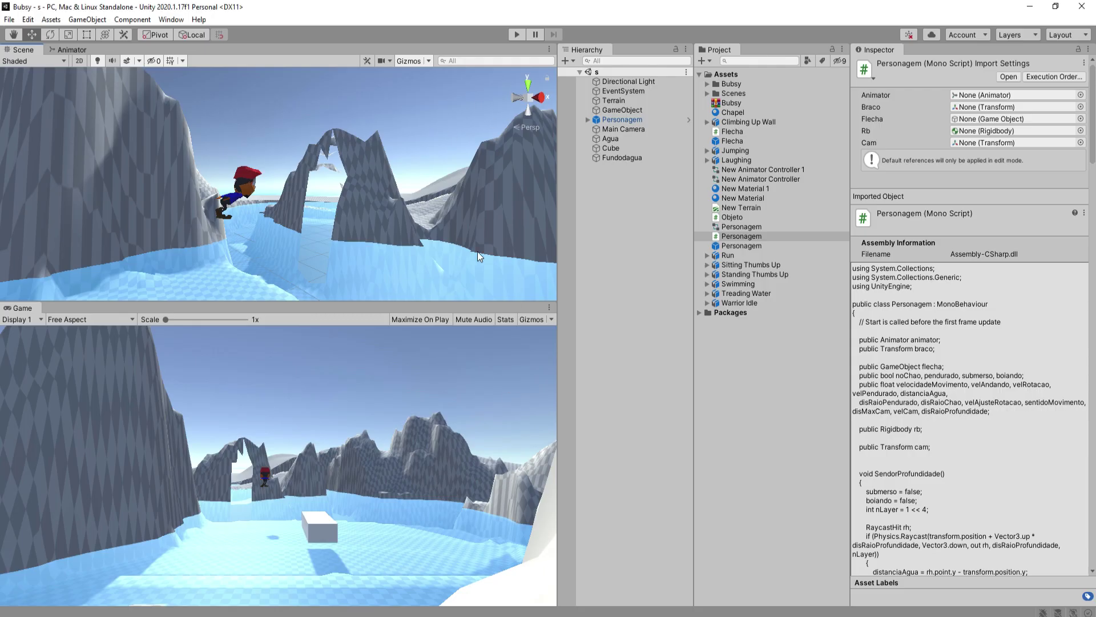
left_click(512, 36)
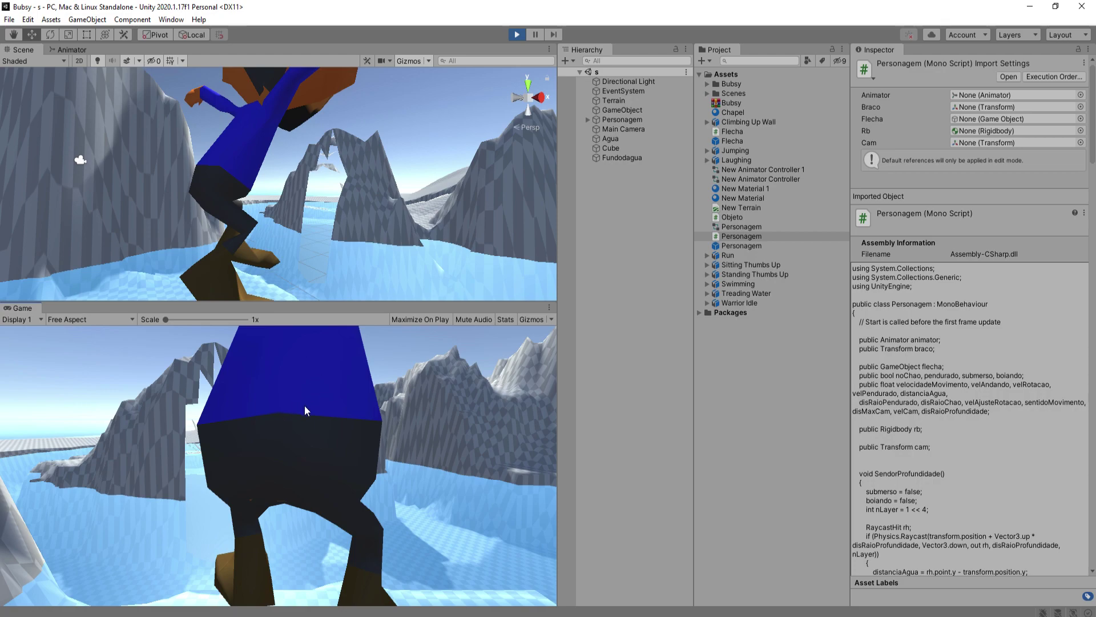
left_click(517, 35)
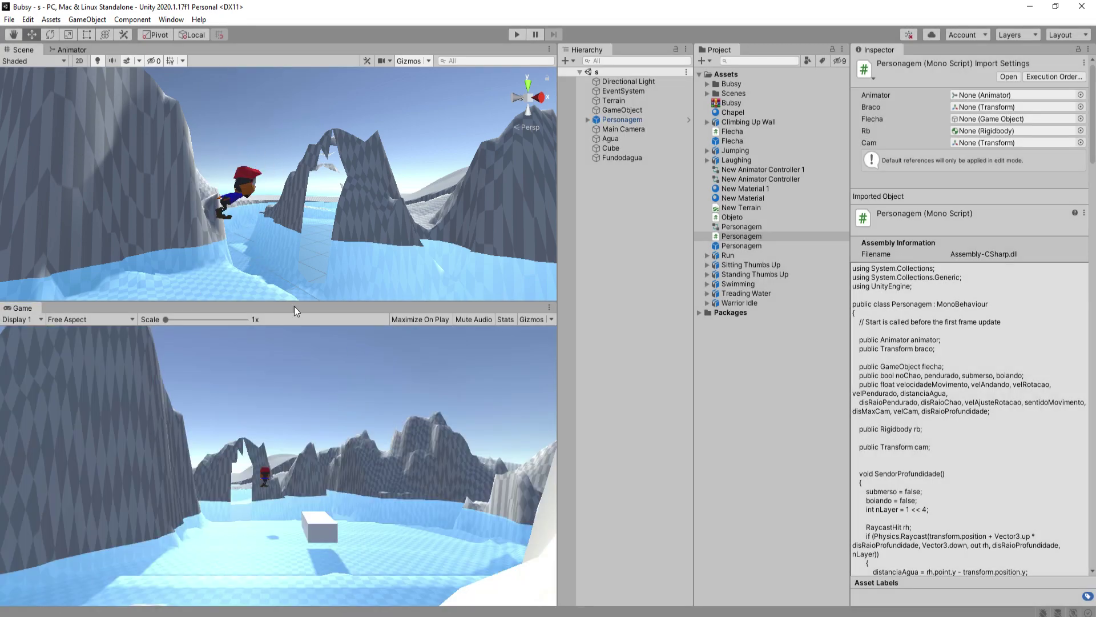
key("alt+Tab")
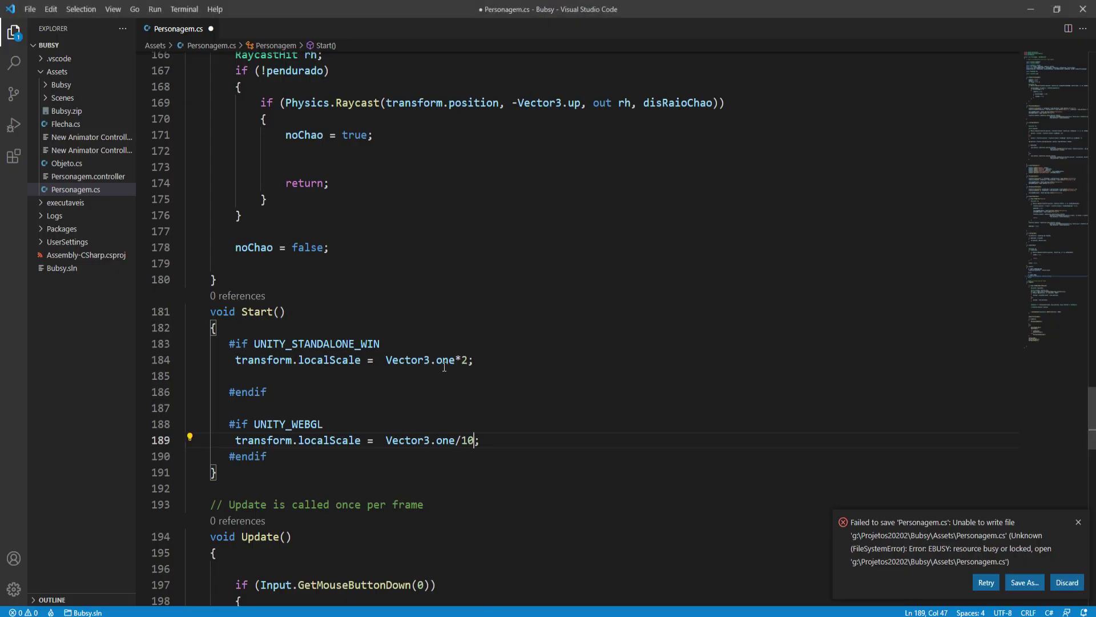
key("alt+Tab")
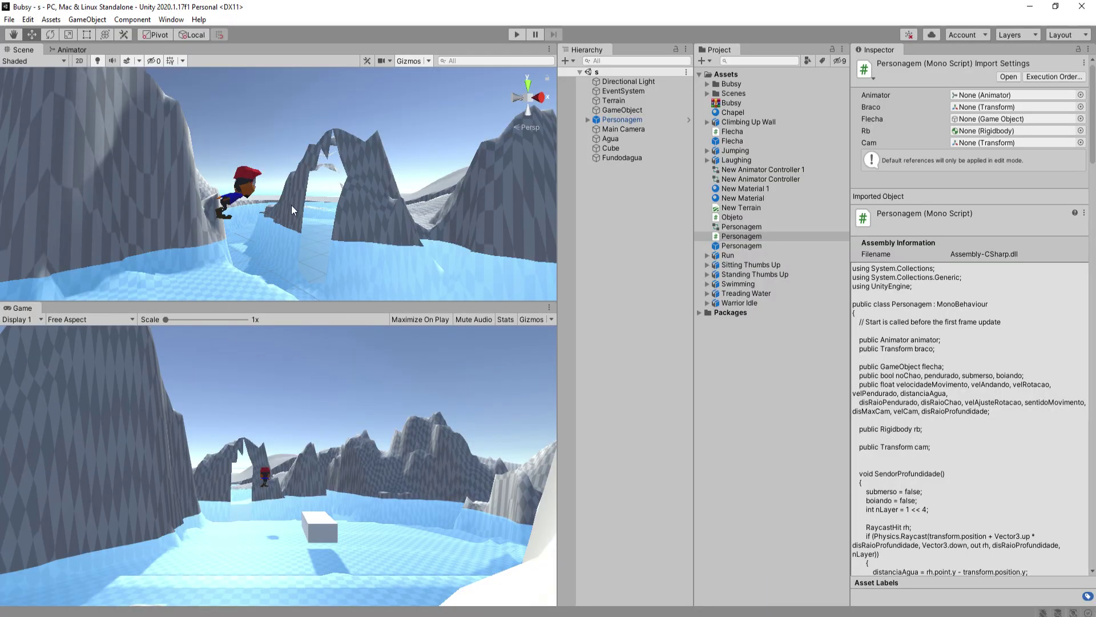
left_click(9, 19)
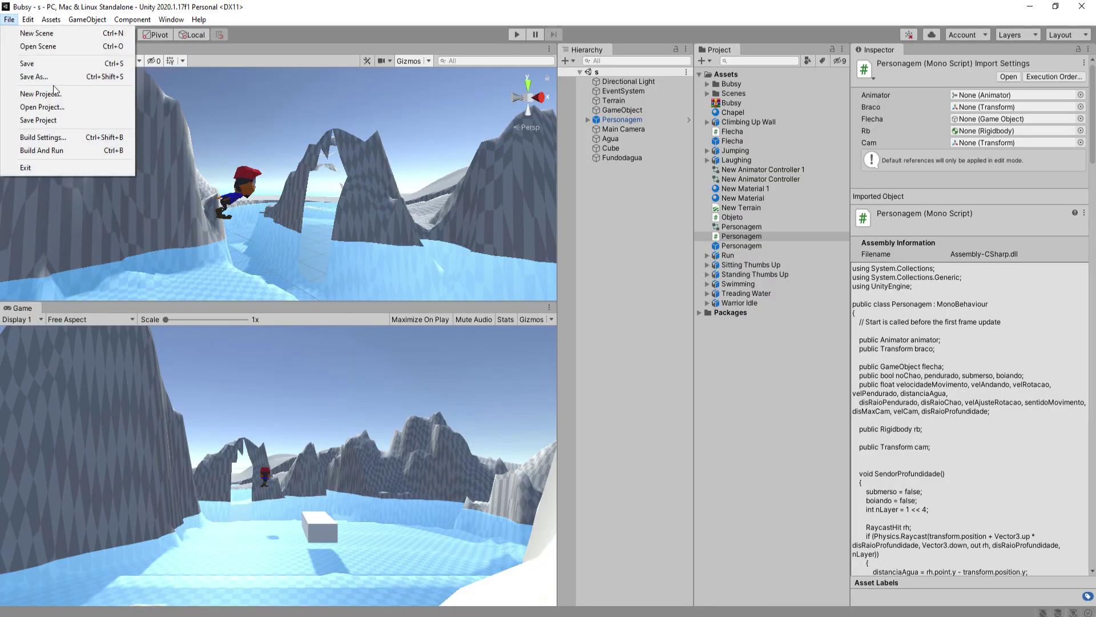
Step: In Build Settings, compare the Android, UWP, tvOS, PS4, iOS and Xbox One platform options
left_click(51, 136)
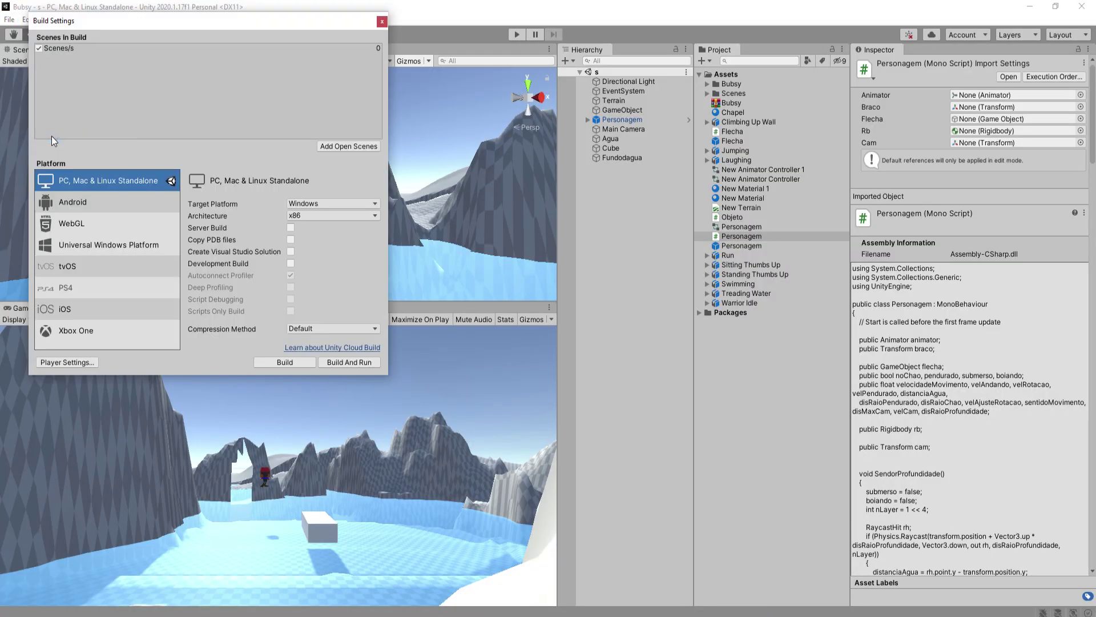
left_click(98, 224)
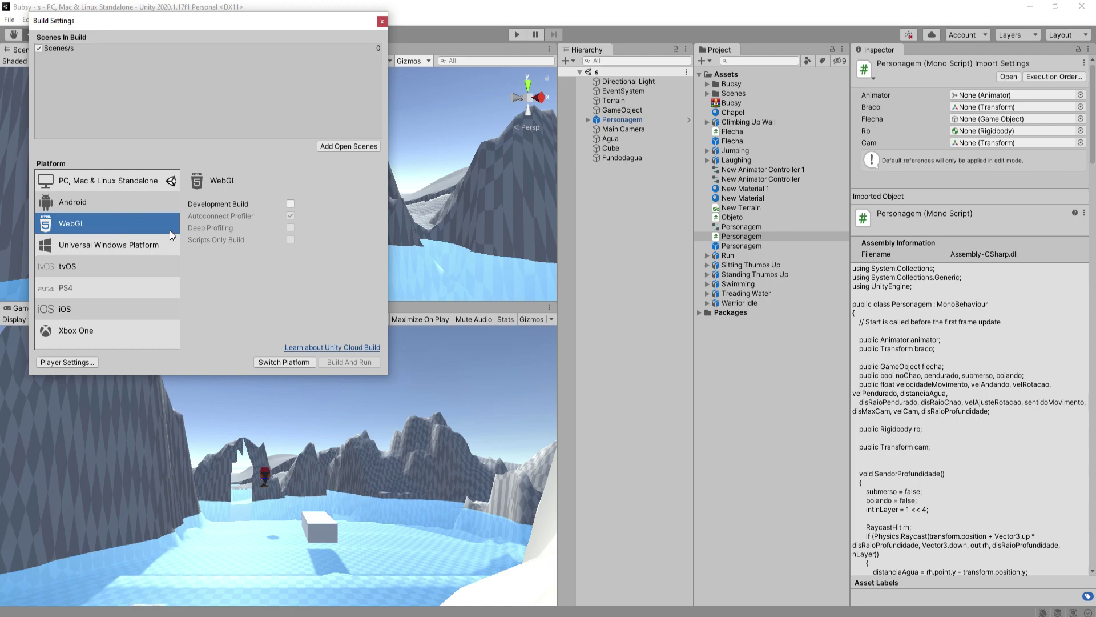
left_click(117, 203)
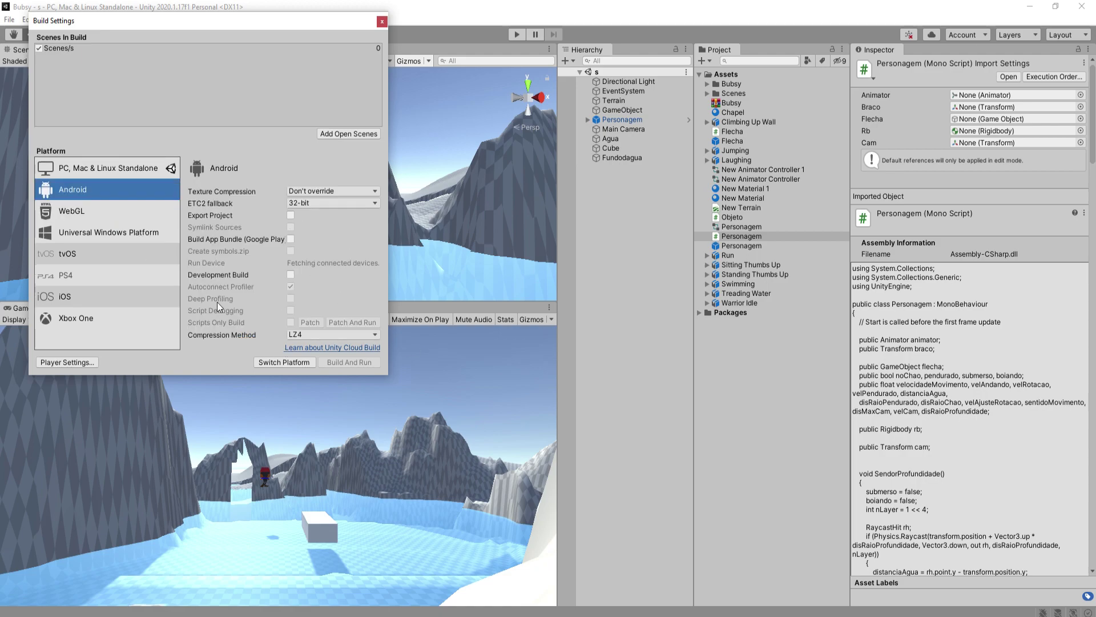
left_click(107, 239)
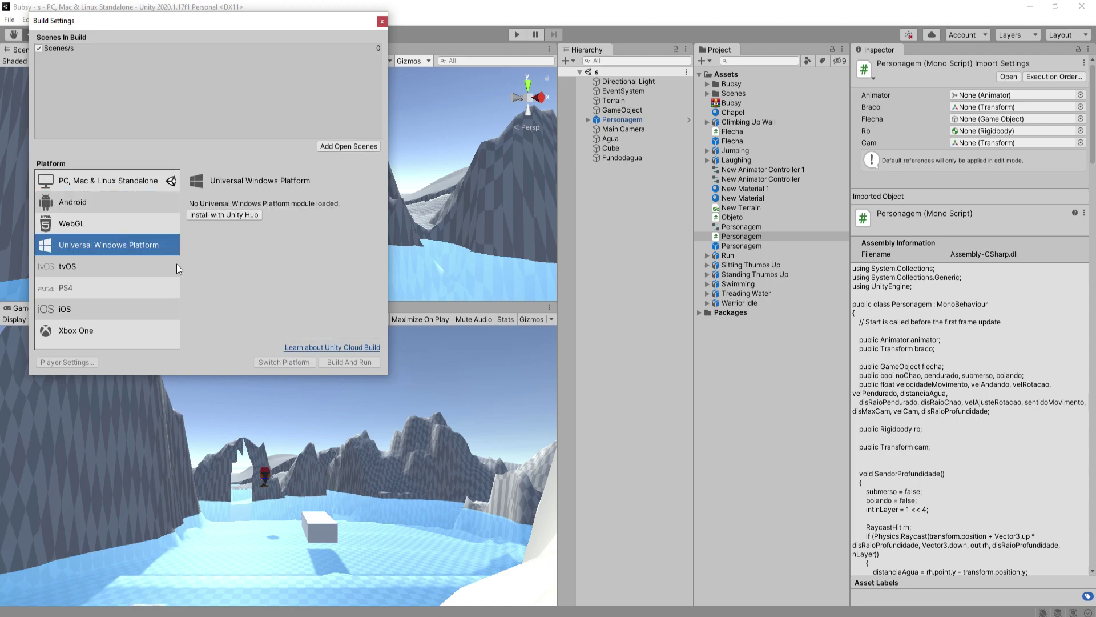
left_click(96, 279)
left_click(109, 263)
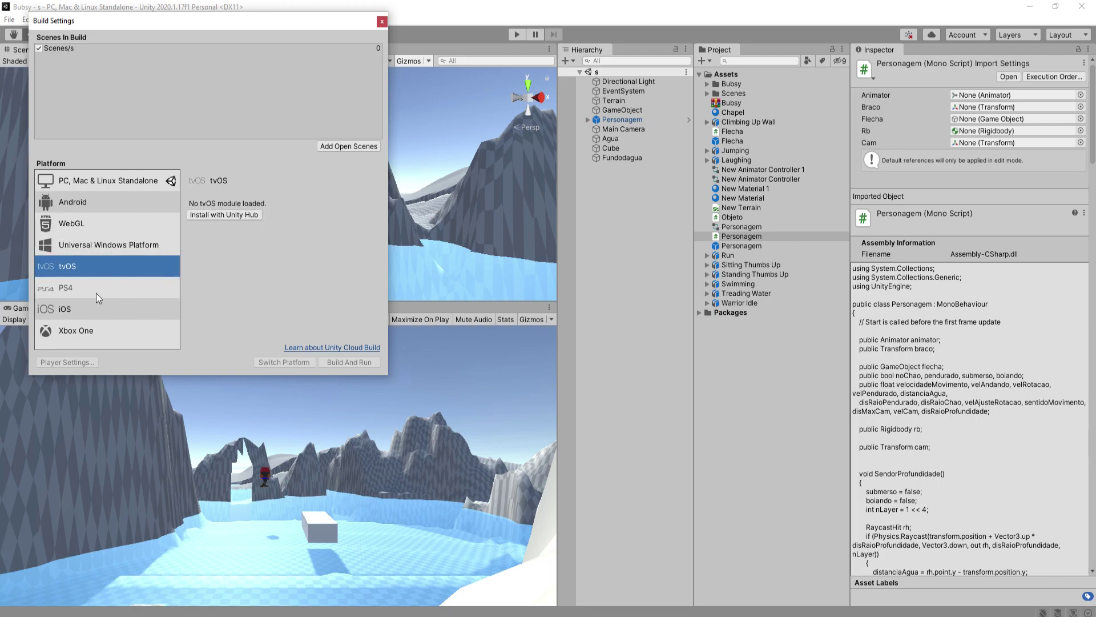
left_click(102, 289)
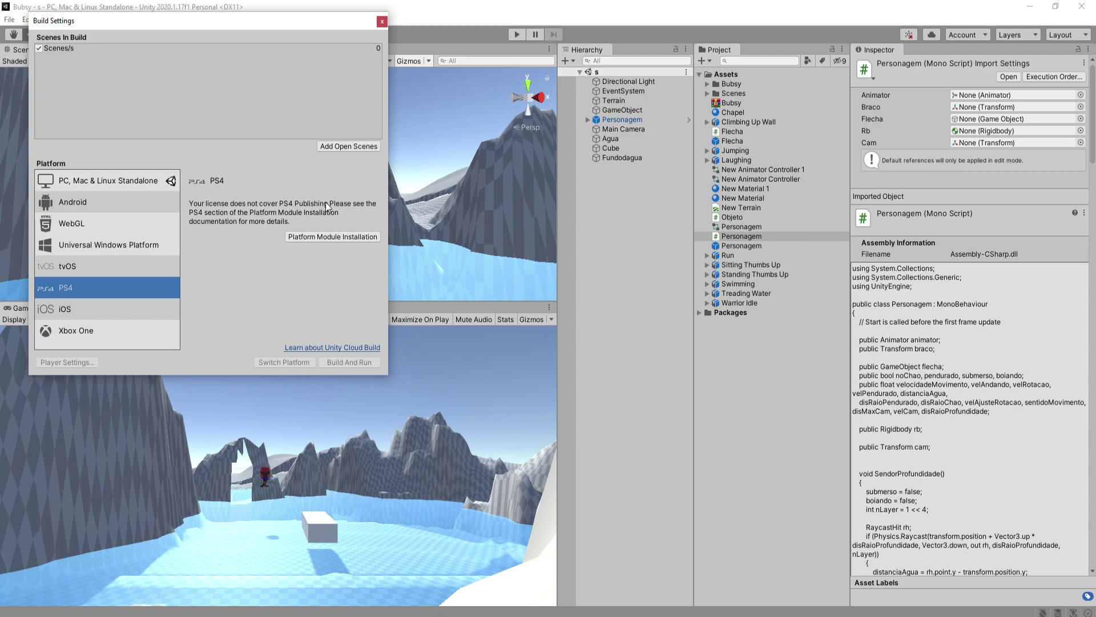
left_click(98, 311)
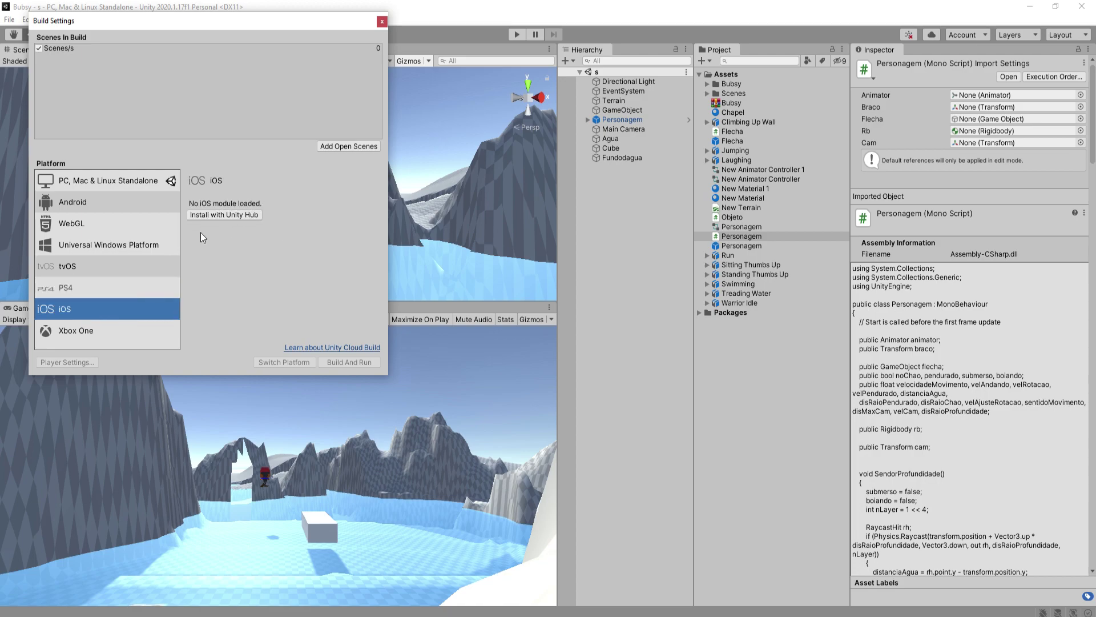
left_click(99, 327)
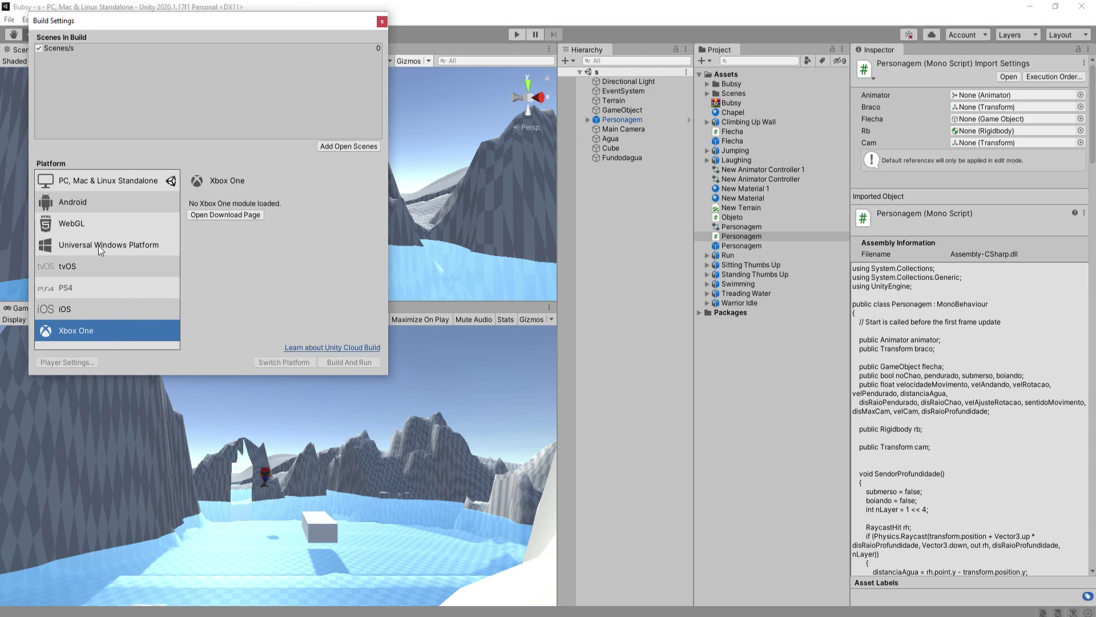
Step: Switch the active build platform to WebGL and start a Build And Run
left_click(104, 230)
left_click(116, 203)
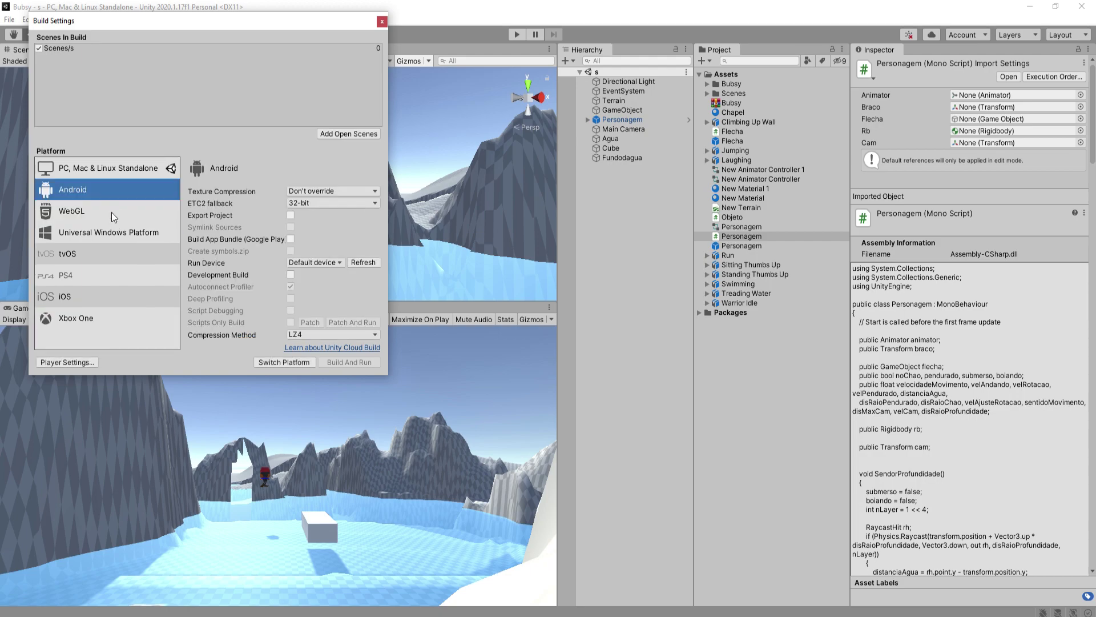
left_click(112, 216)
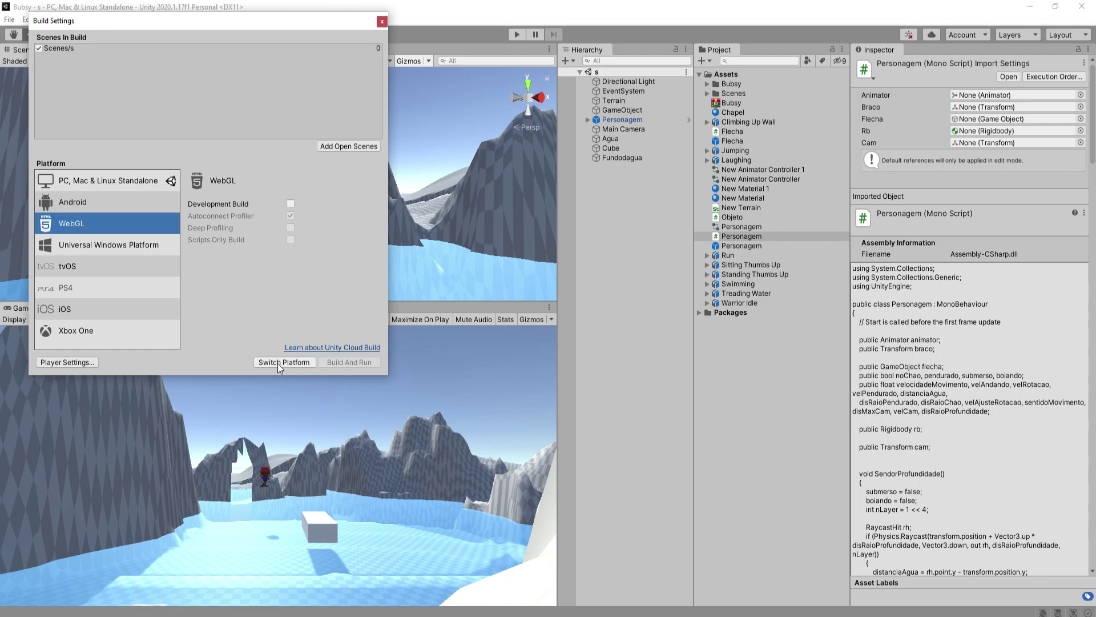
left_click(278, 363)
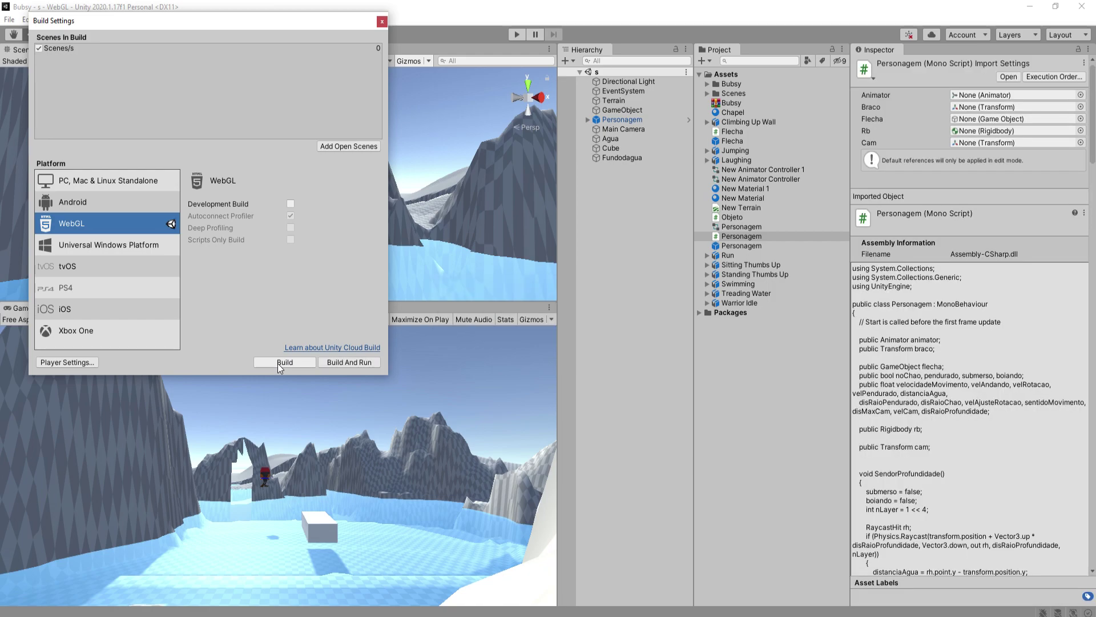
left_click(358, 362)
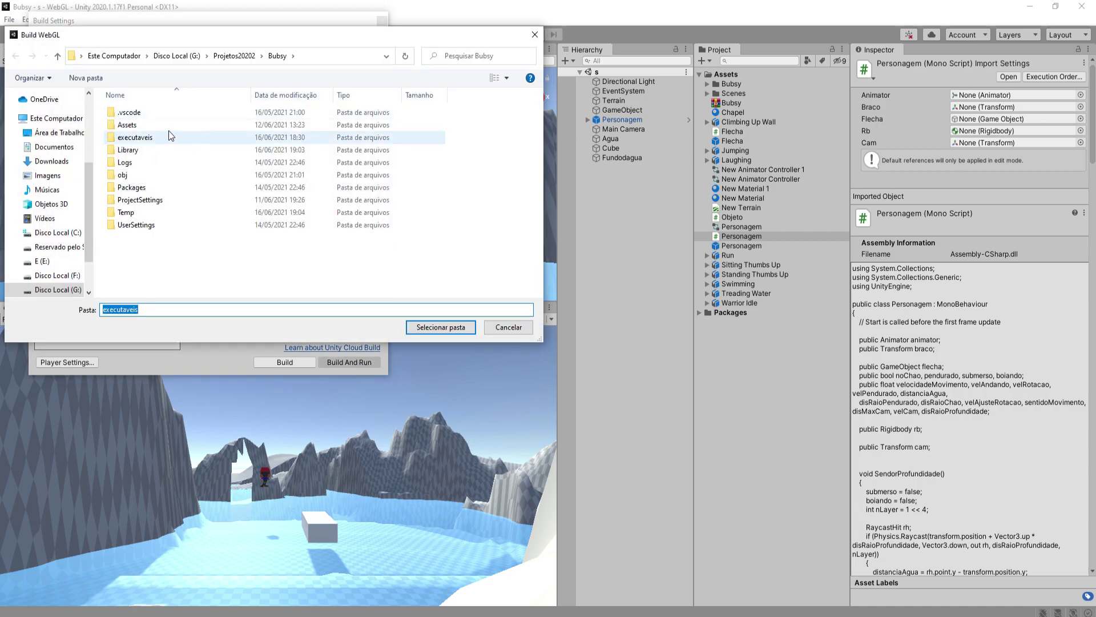
Step: Pick the Bubsy project's executaveis folder as the WebGL build output
double_click(131, 124)
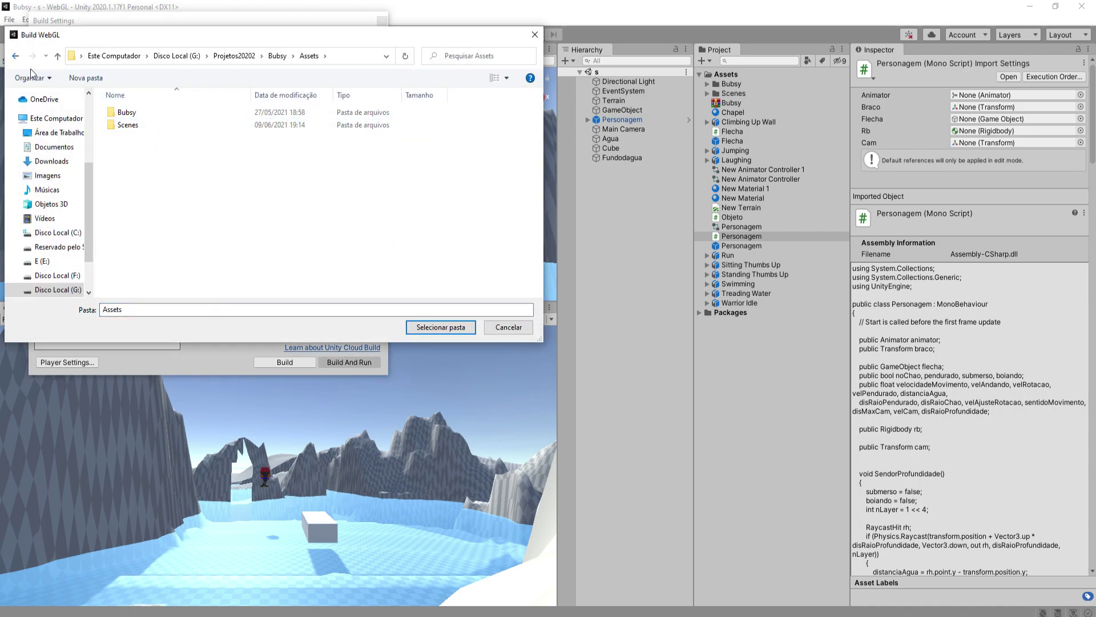
left_click(15, 55)
double_click(159, 135)
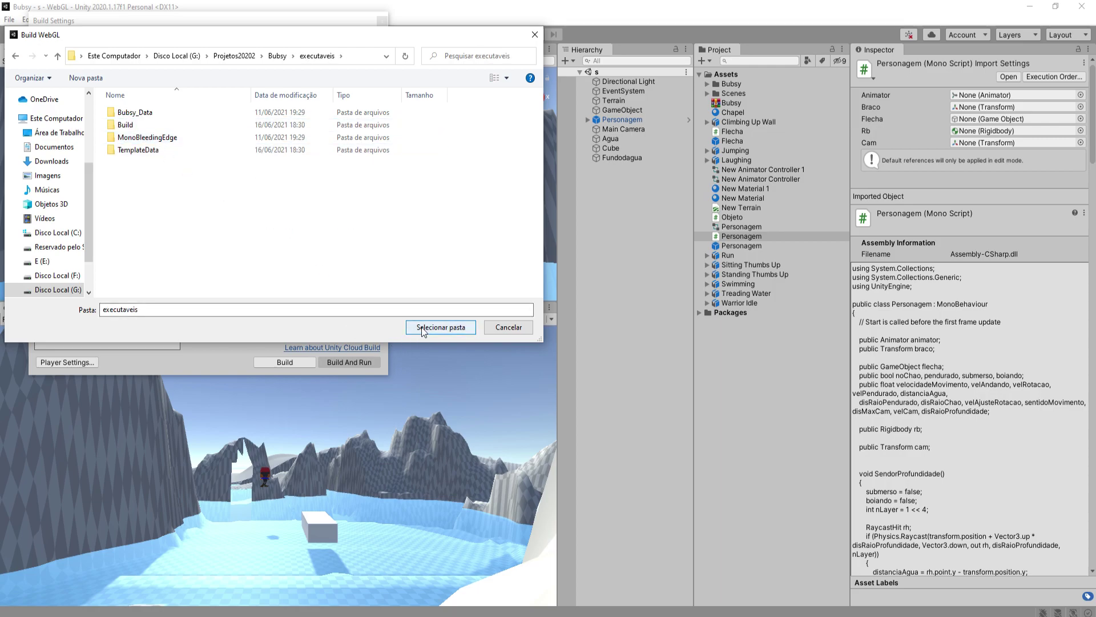
left_click(423, 330)
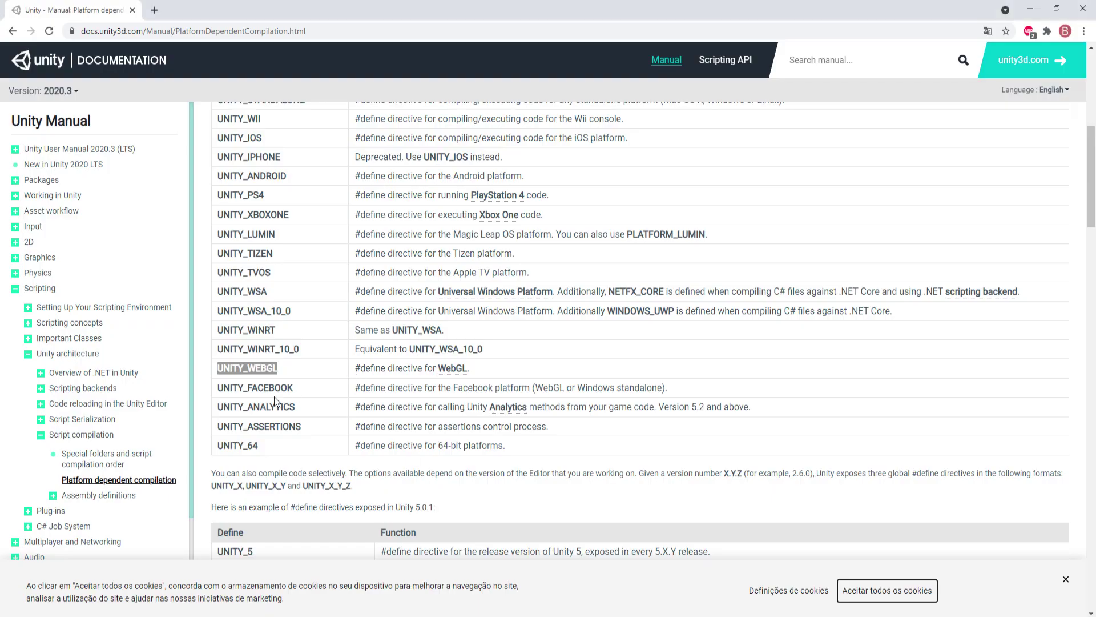
Step: Highlight the UNITY_XBOXONE and UNITY_ANDROID defines in the compilation docs, then return to Build Settings
double_click(273, 215)
double_click(271, 177)
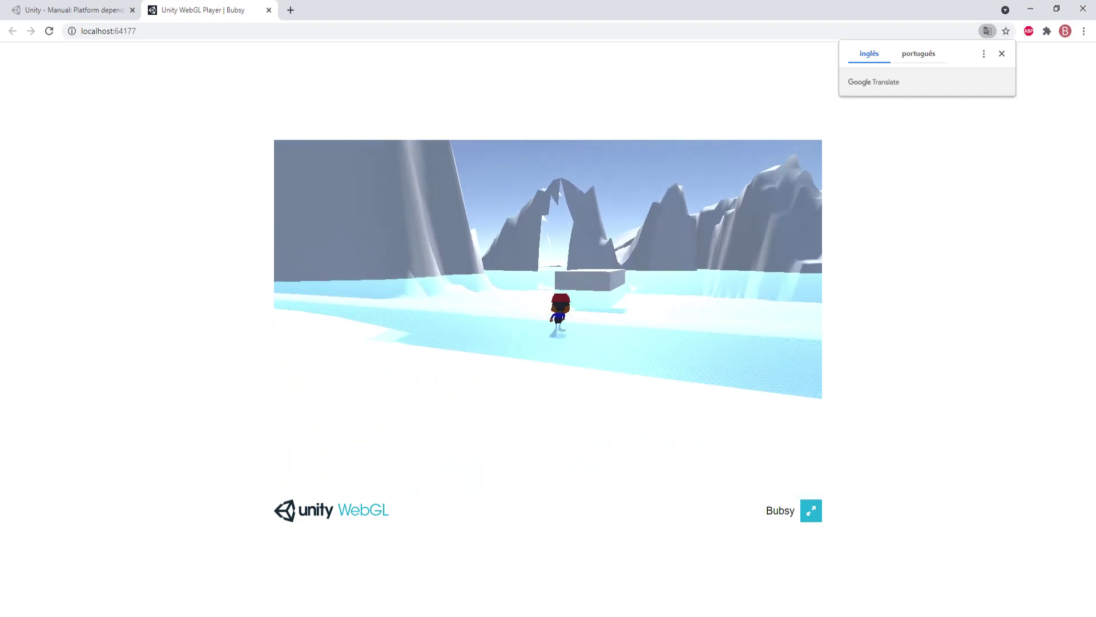
left_click(463, 571)
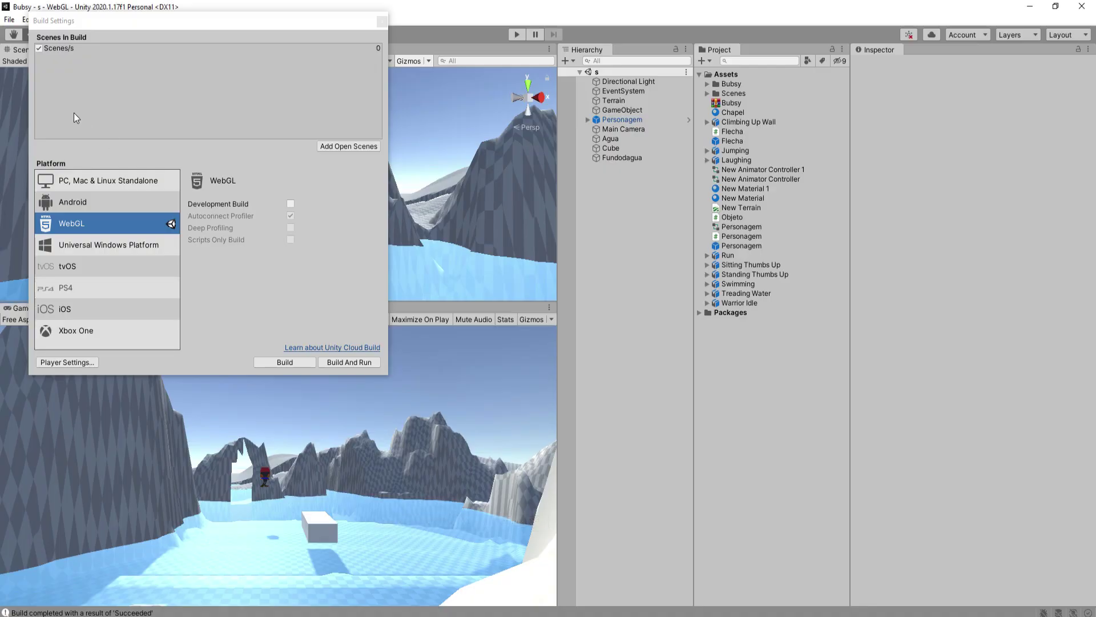
Step: Switch to PC, Mac & Linux Standalone and Build And Run into the executaveis folder
left_click(111, 180)
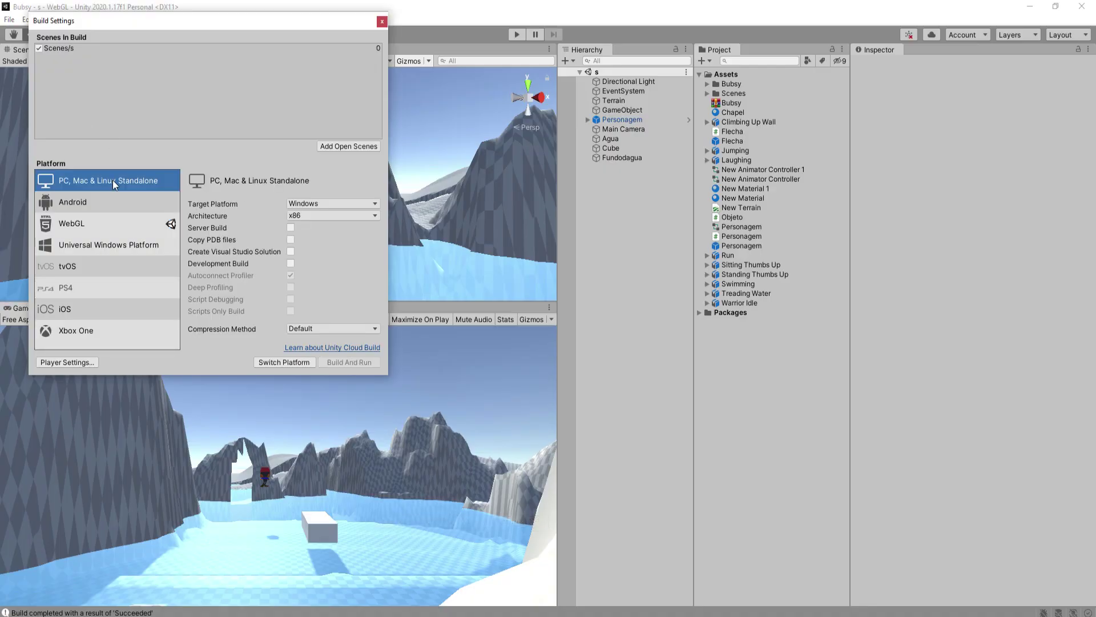
left_click(278, 365)
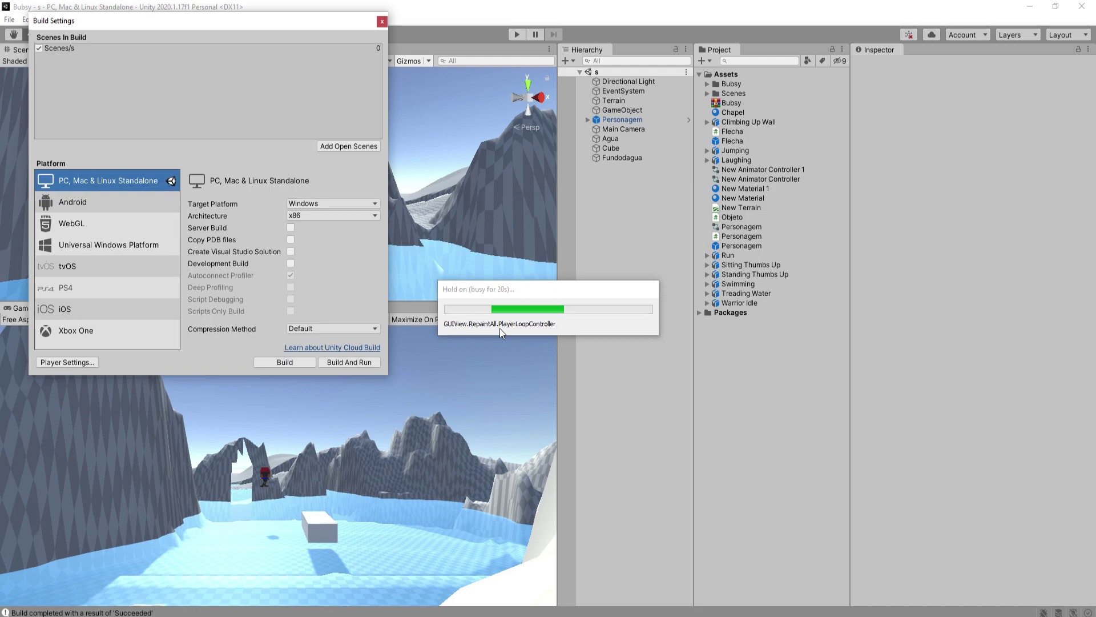
left_click(361, 363)
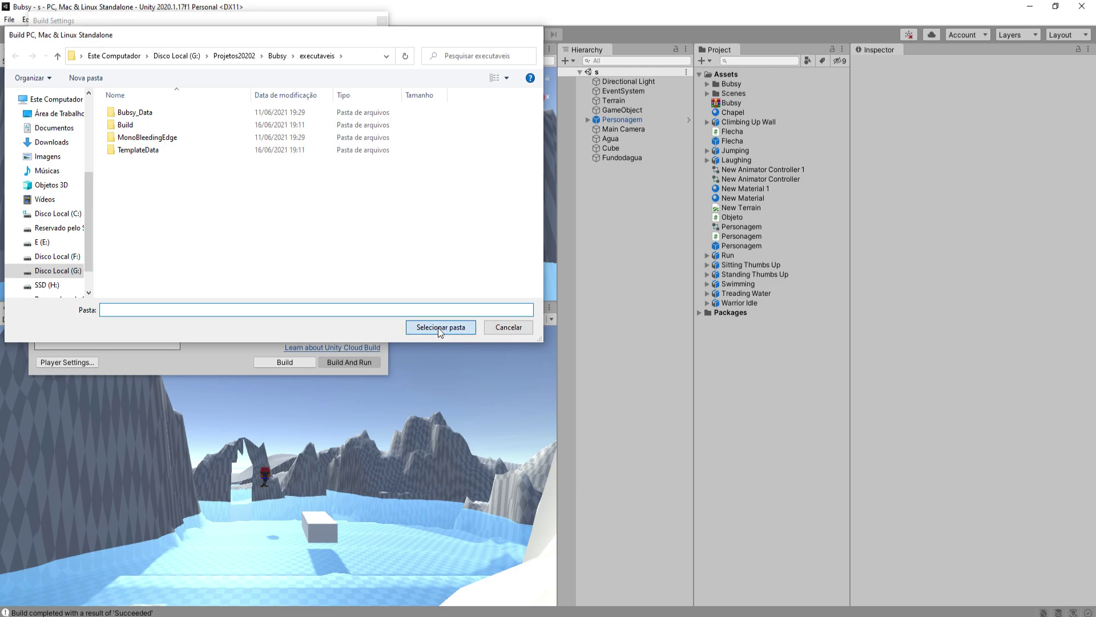
left_click(438, 327)
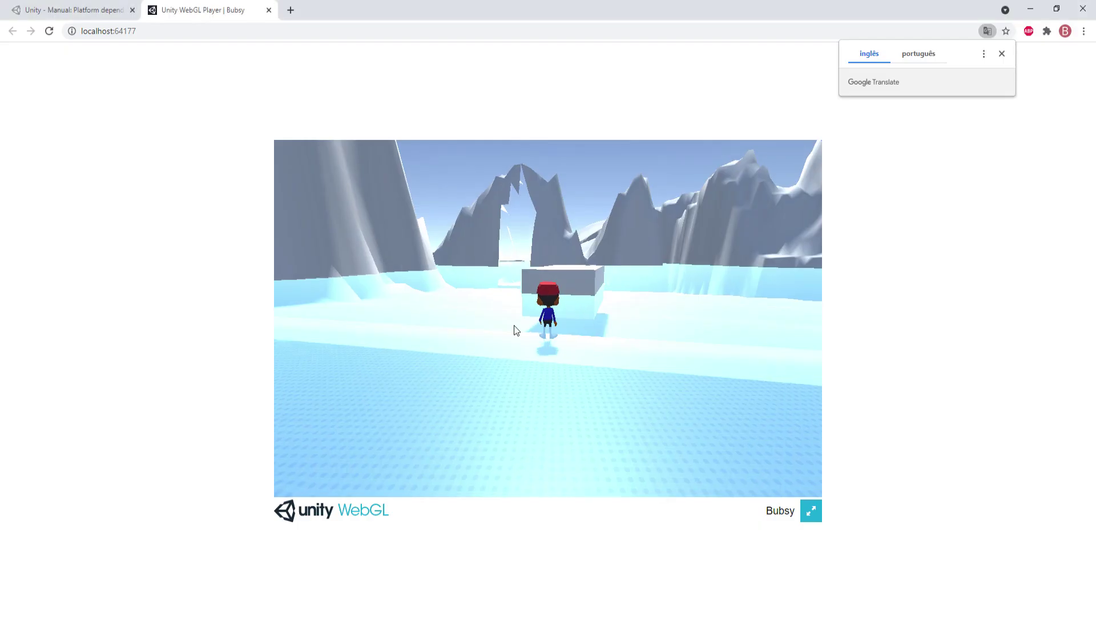
Step: Run the small character left, forward and jump it across the ice in the WebGL player
key("a")
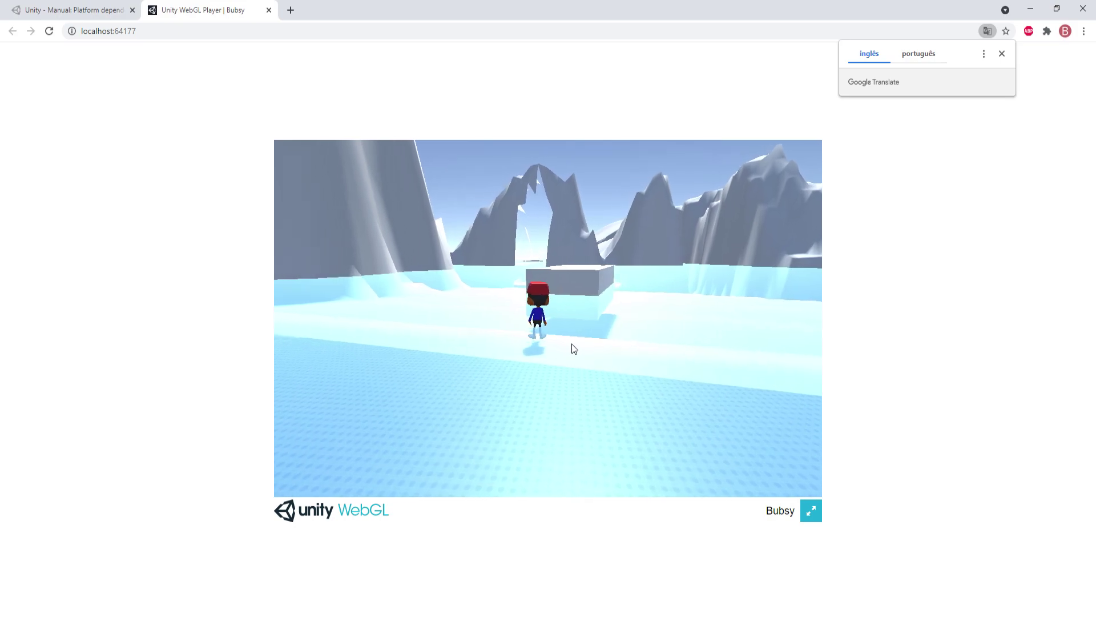
key("w")
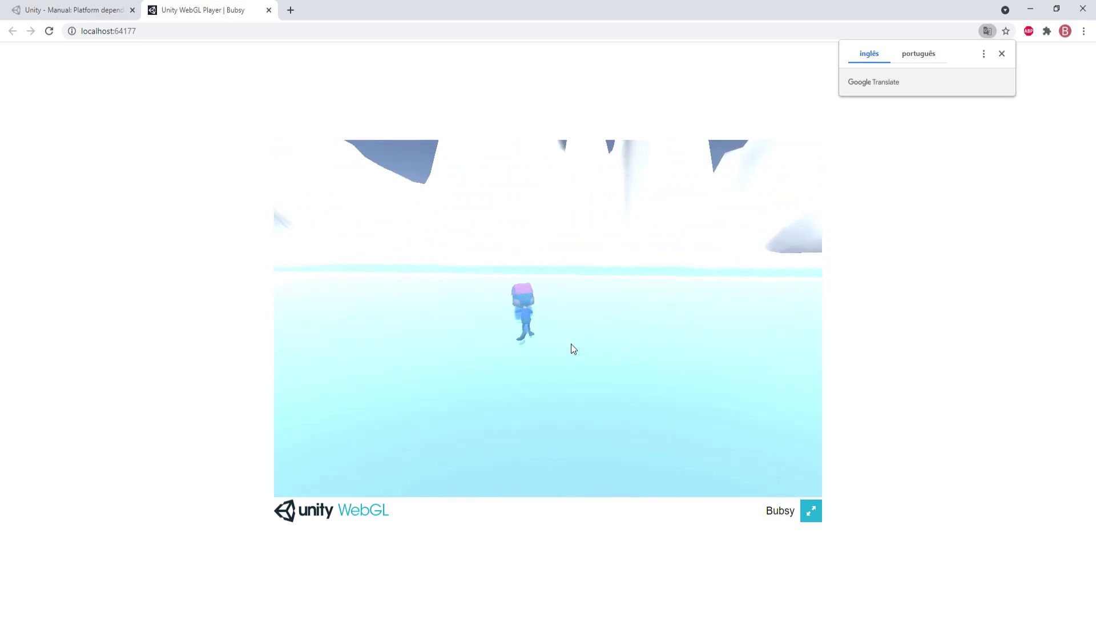
key("space")
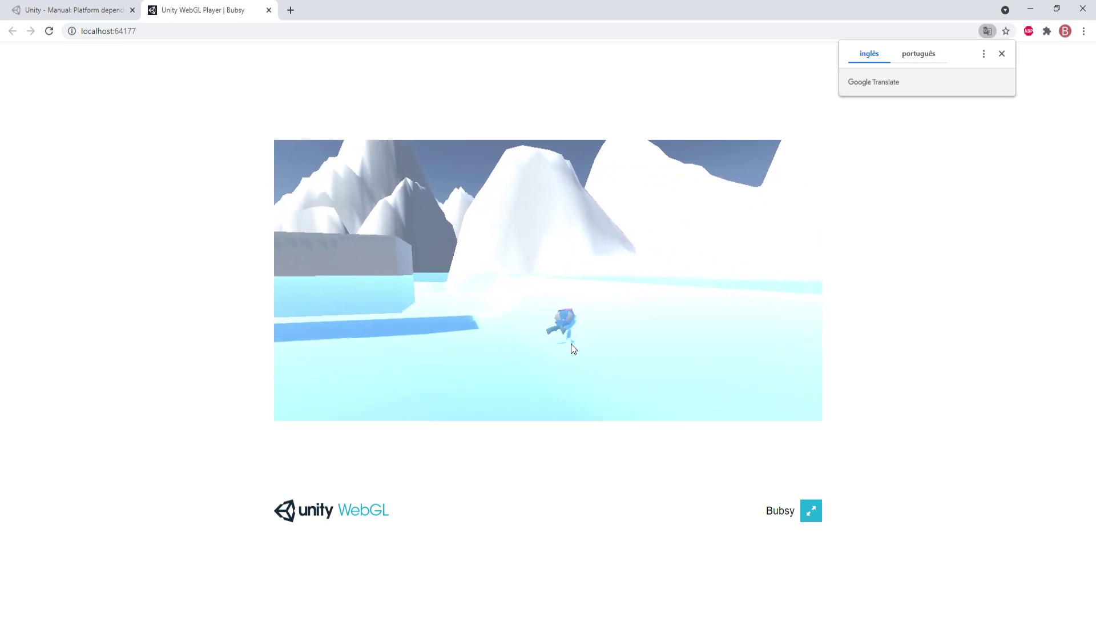
key("w")
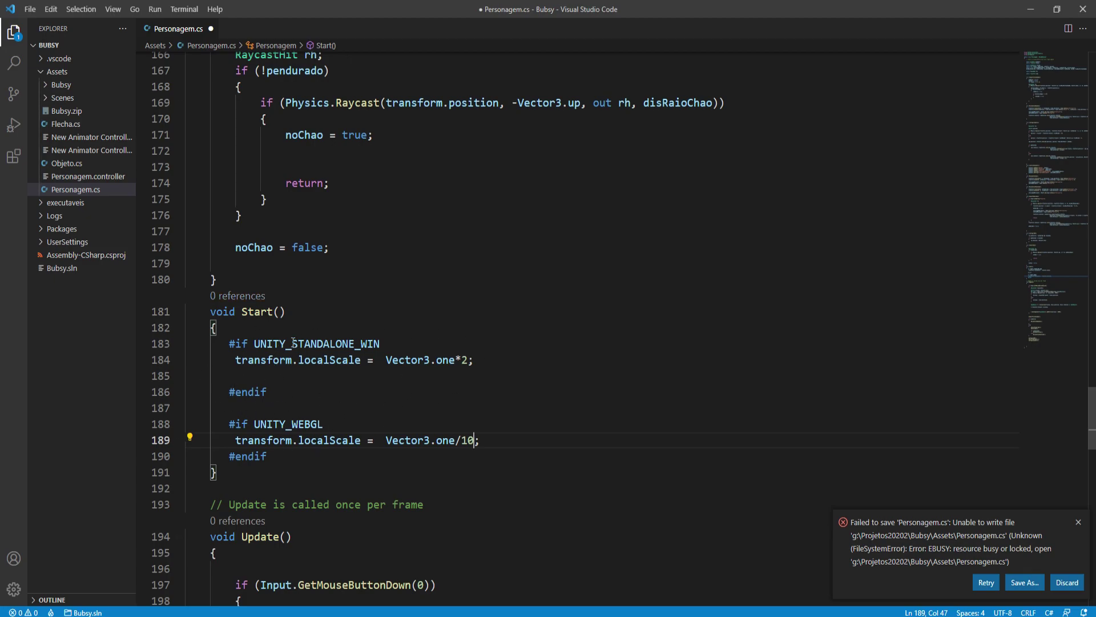
Step: Scroll up through Personagem.cs while the Windows standalone build launches
scroll(316, 268, "up", 5)
scroll(317, 297, "up", 10)
scroll(318, 325, "up", 5)
scroll(321, 352, "up", 8)
scroll(323, 350, "up", 6)
scroll(331, 345, "up", 12)
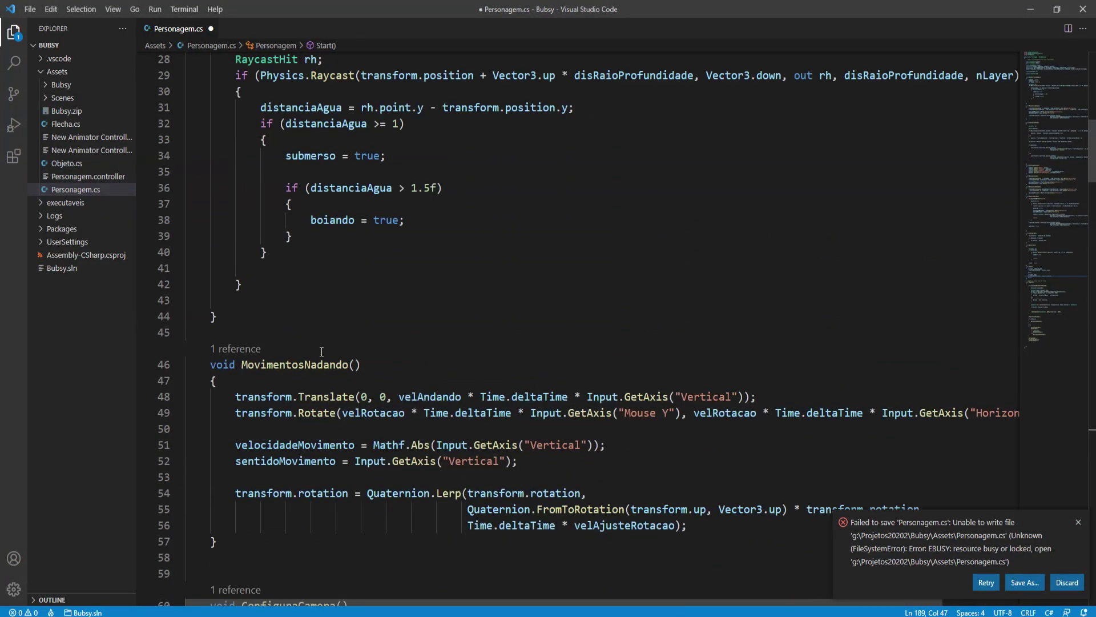
scroll(339, 341, "up", 5)
scroll(349, 338, "up", 4)
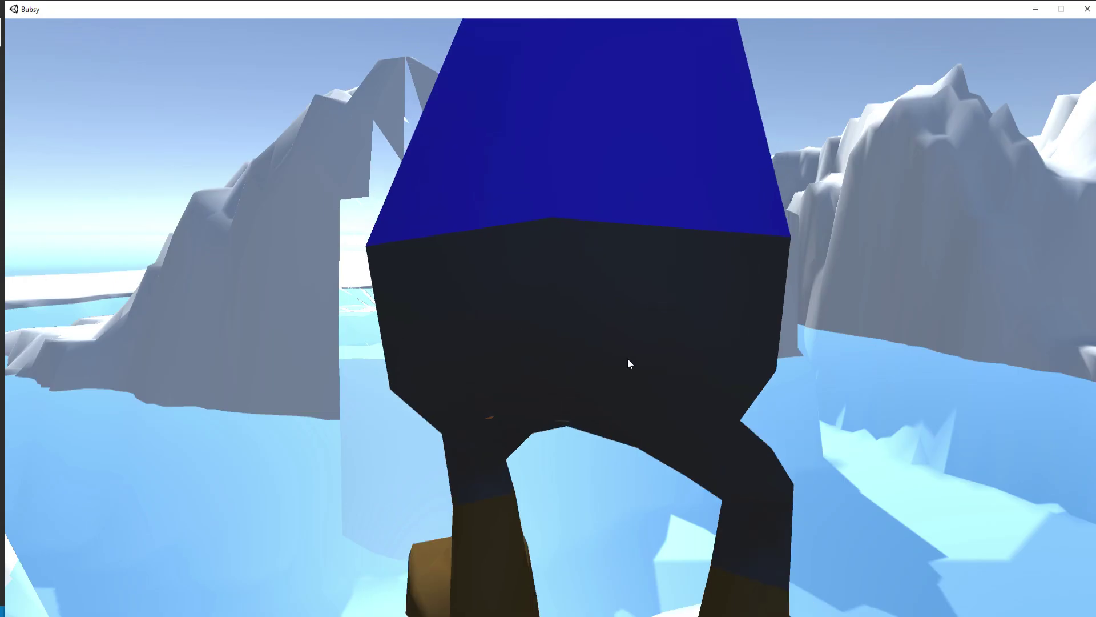
Step: Walk the giant character forward through the canyon and out across the ice
key("w")
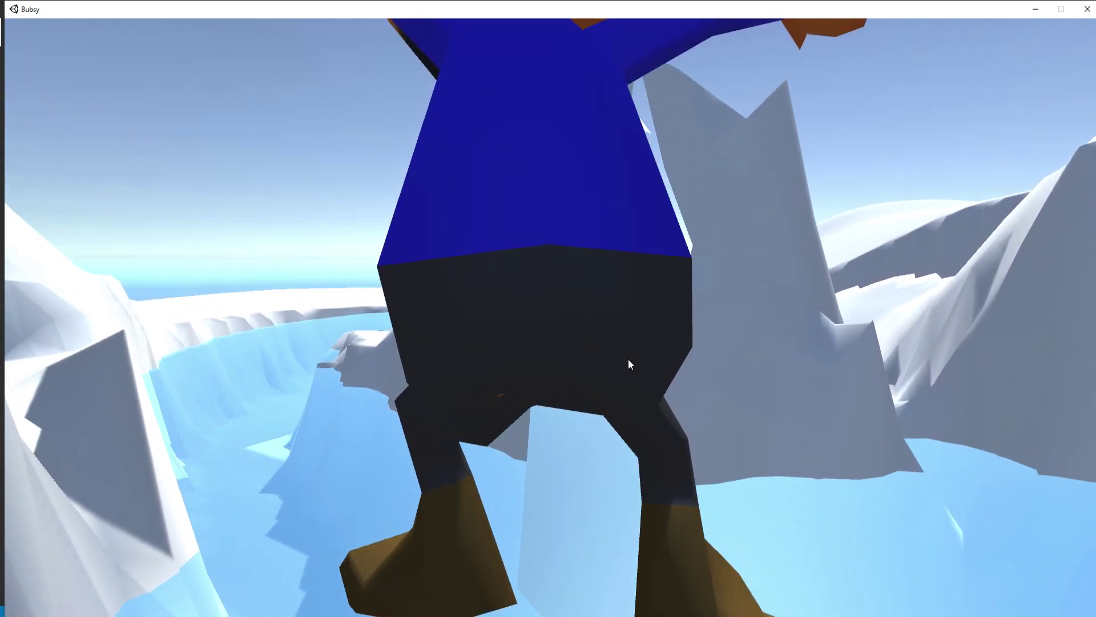
key("w")
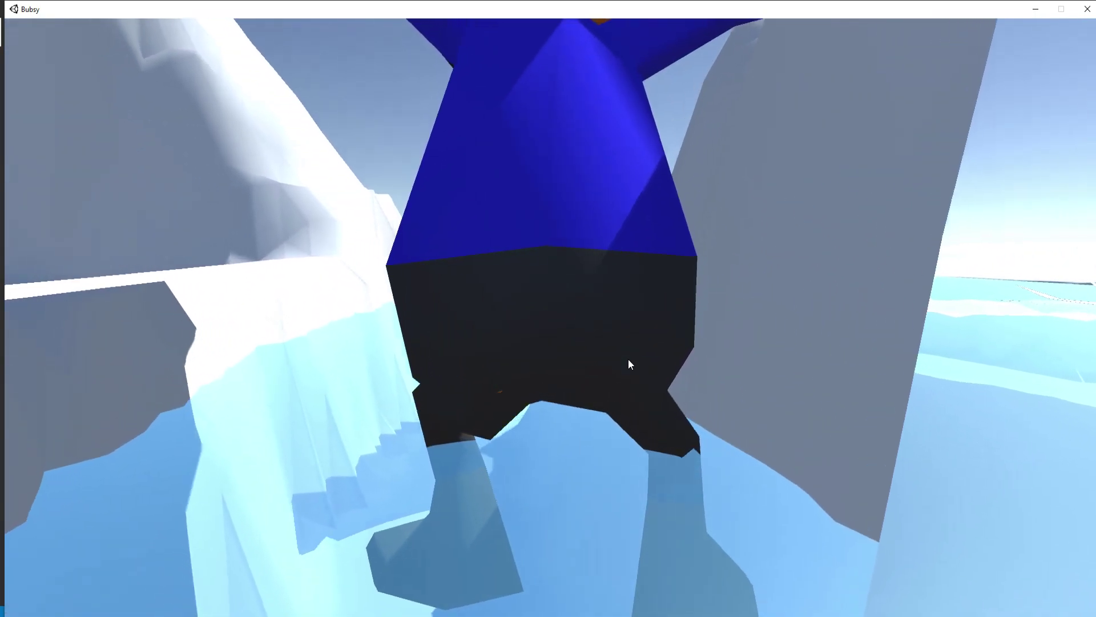
key("w")
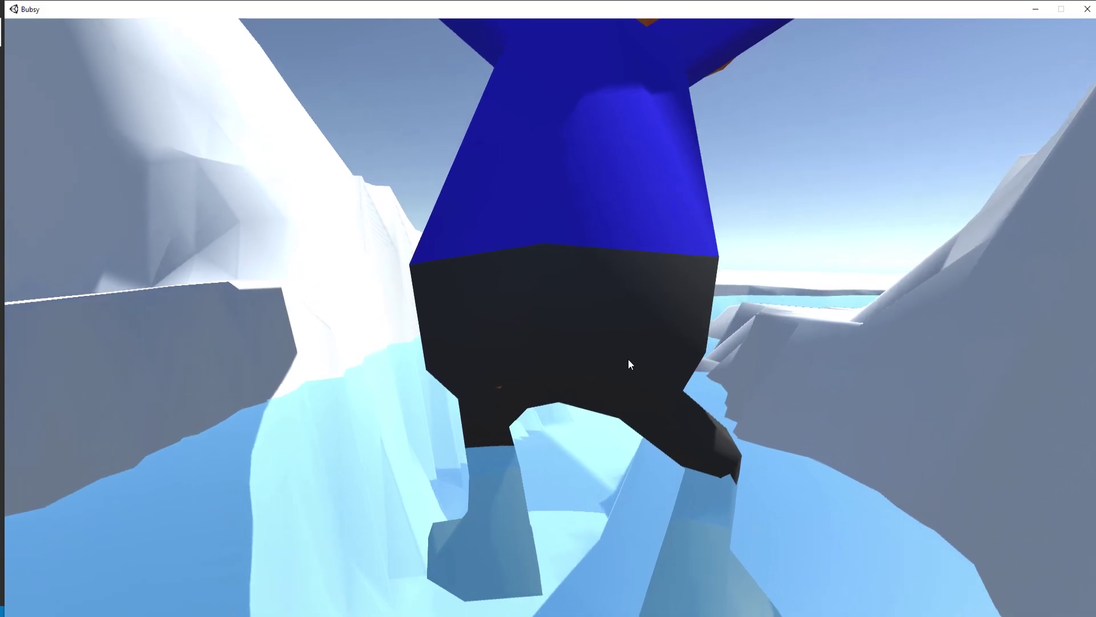
key("w")
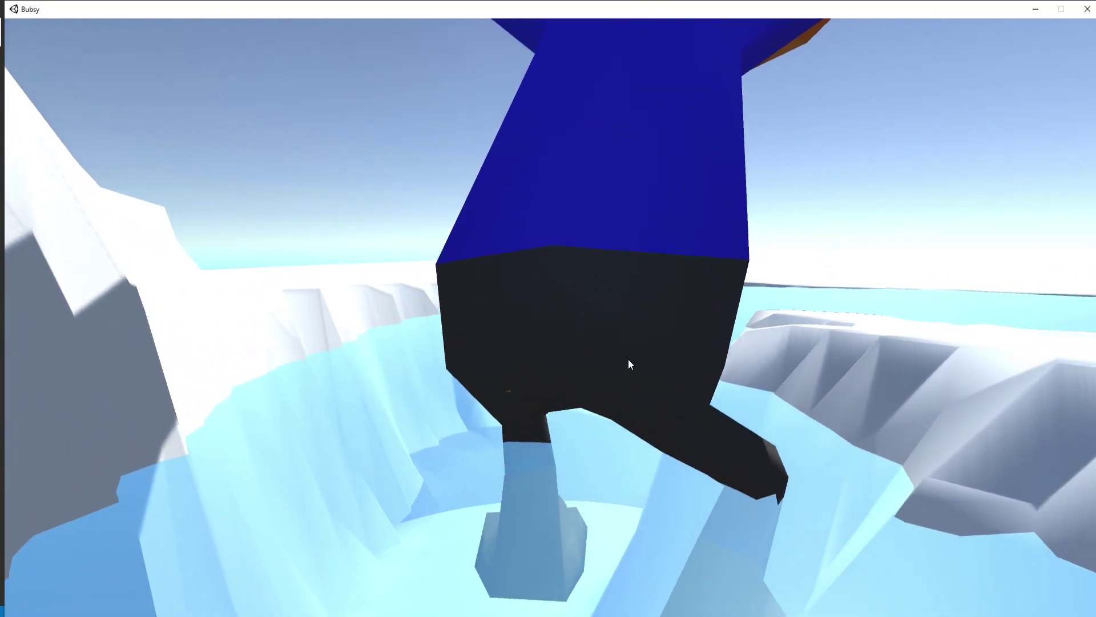
key("w")
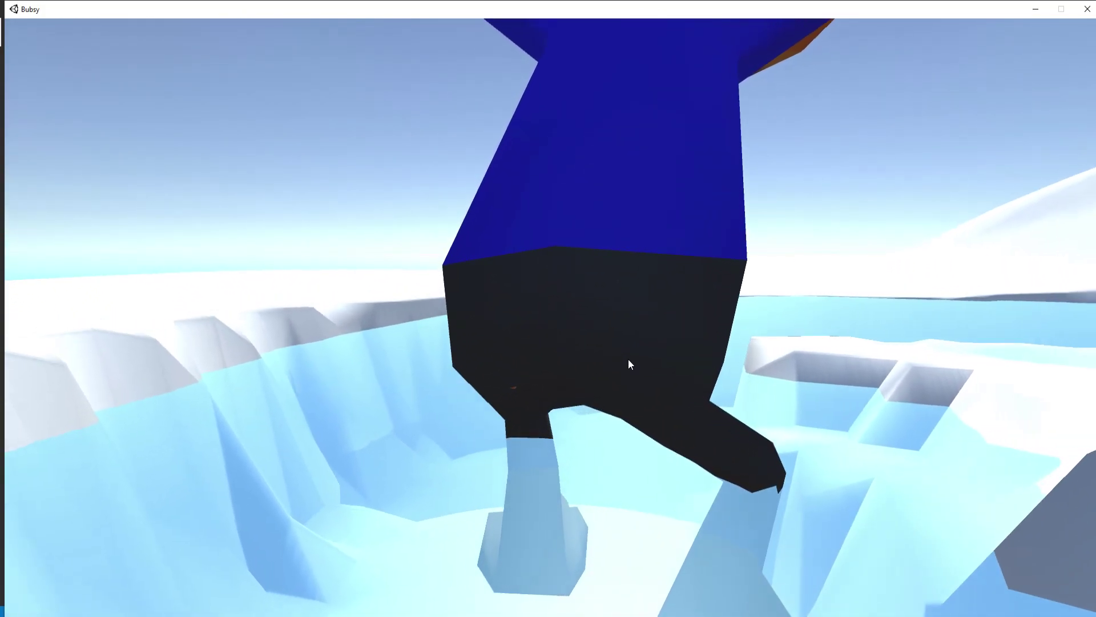
key("w")
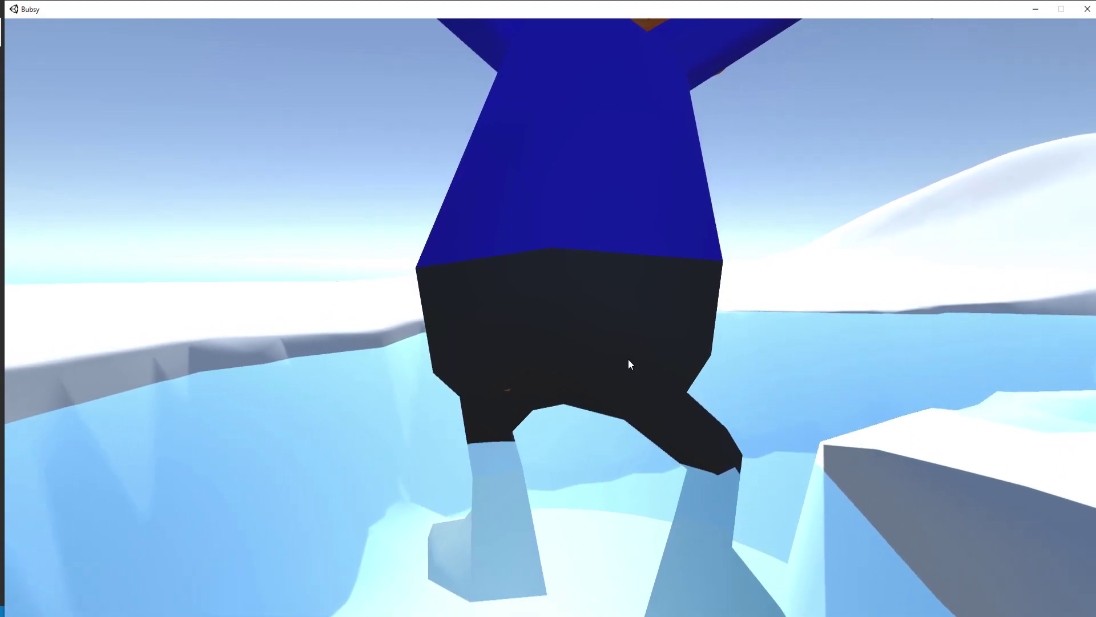
key("w")
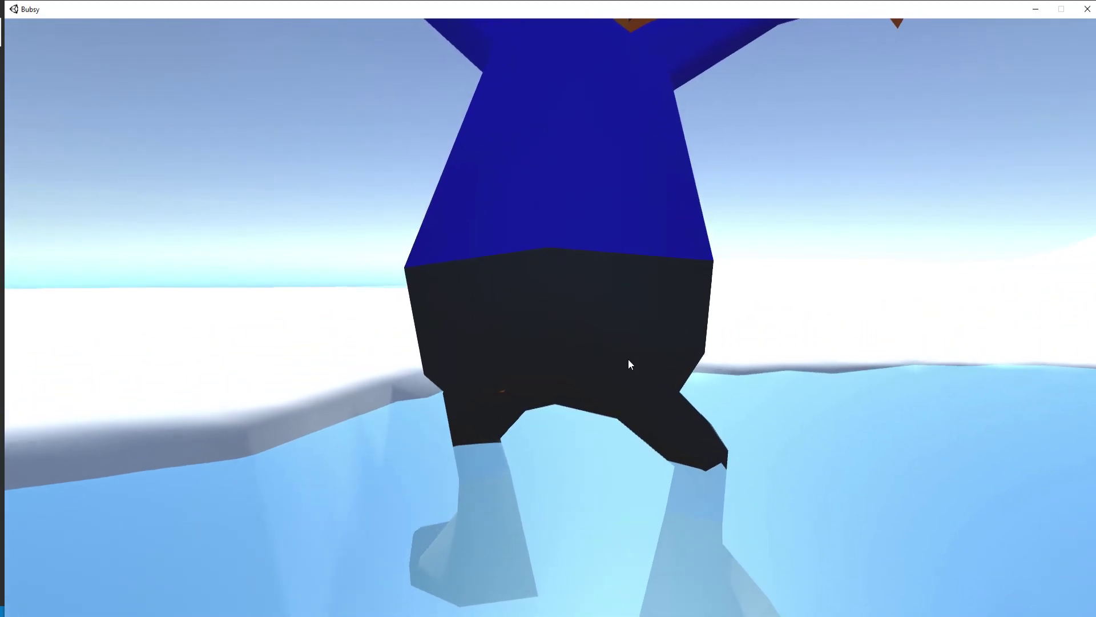
key("w")
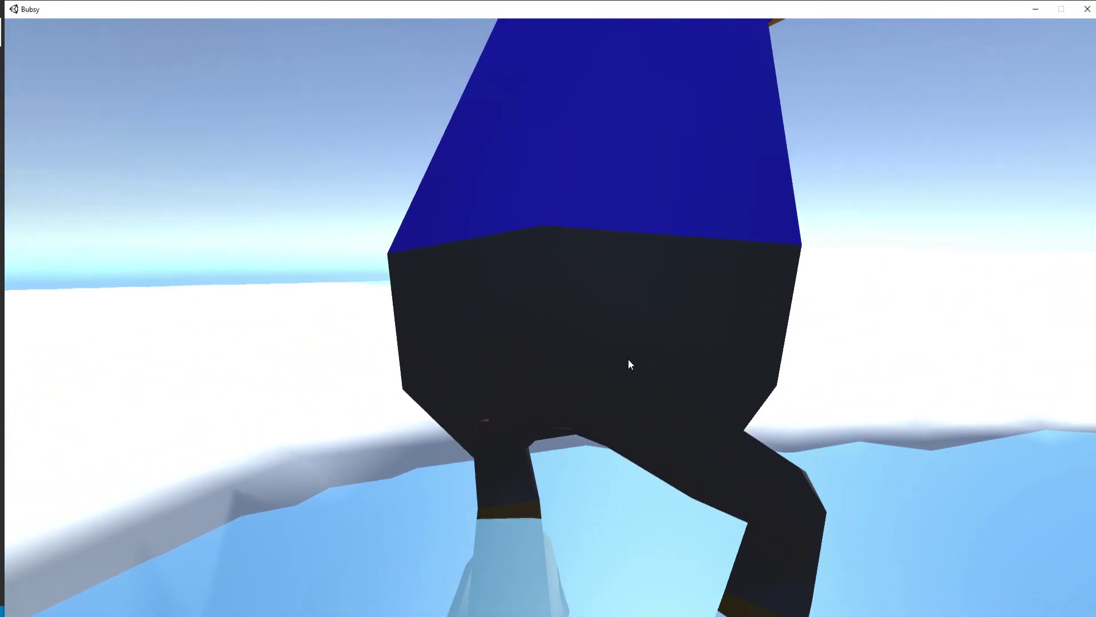
key("w")
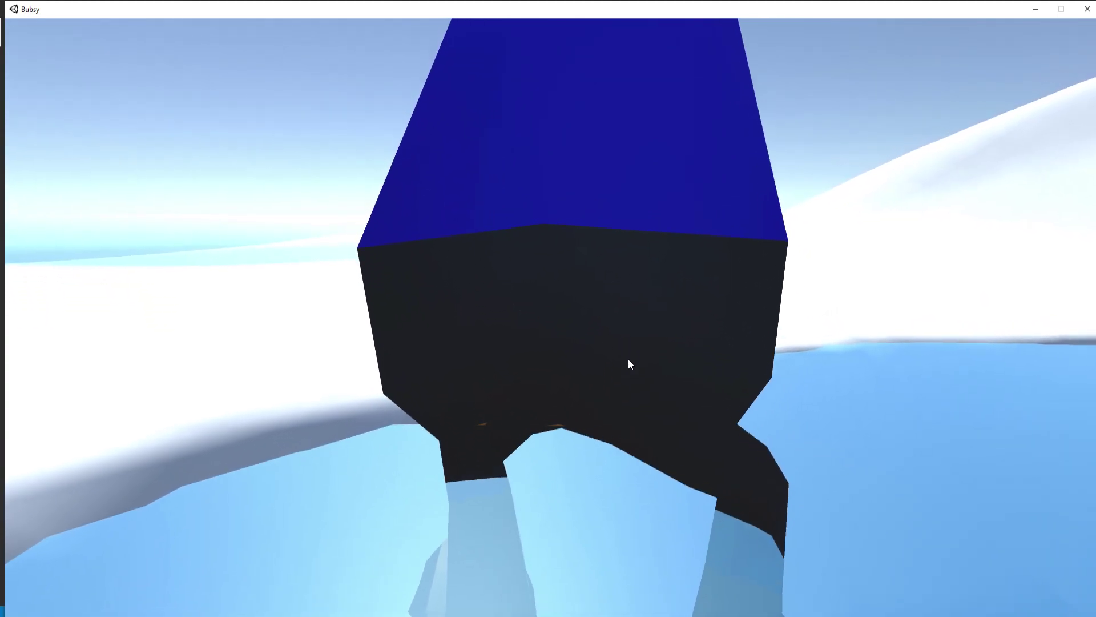
Step: Steer the character toward the snowy hills and back through the canyon, then quit the game
key("w")
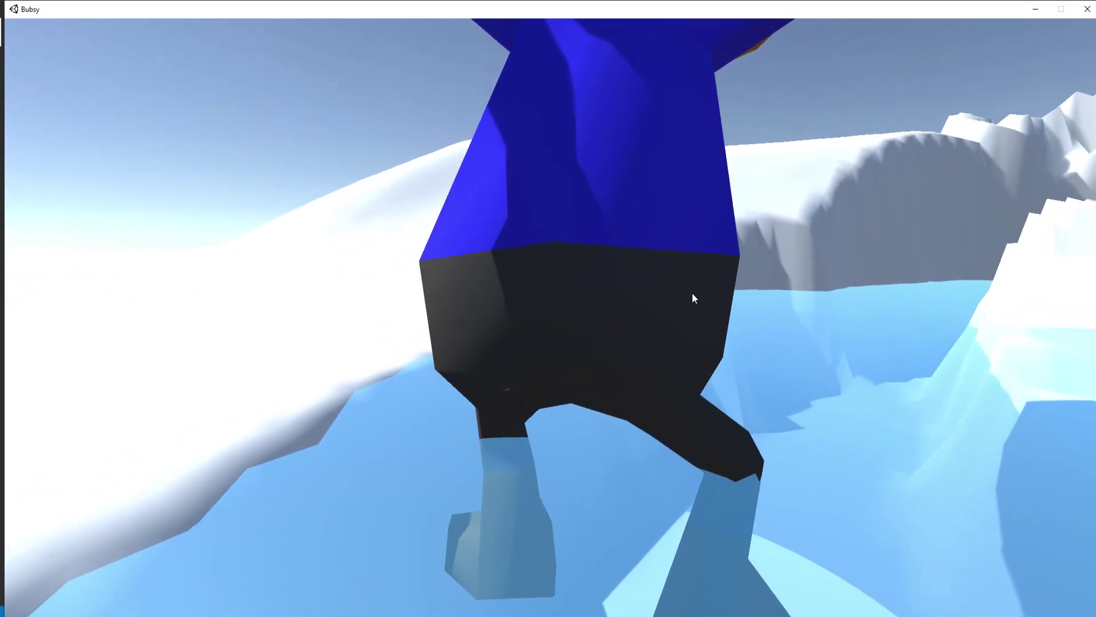
key("w")
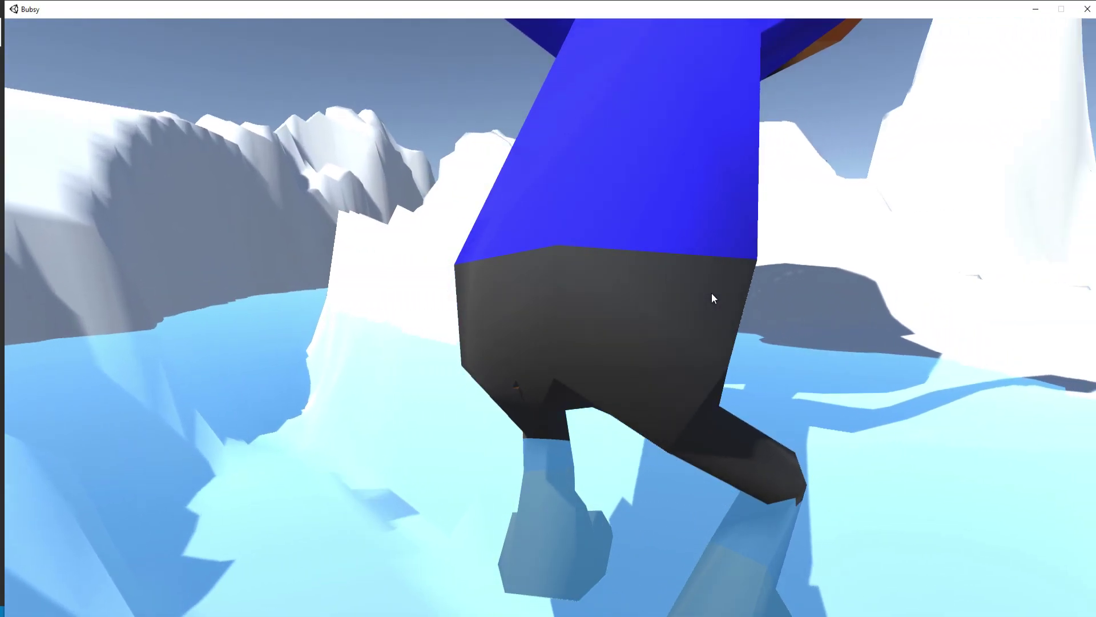
key("w")
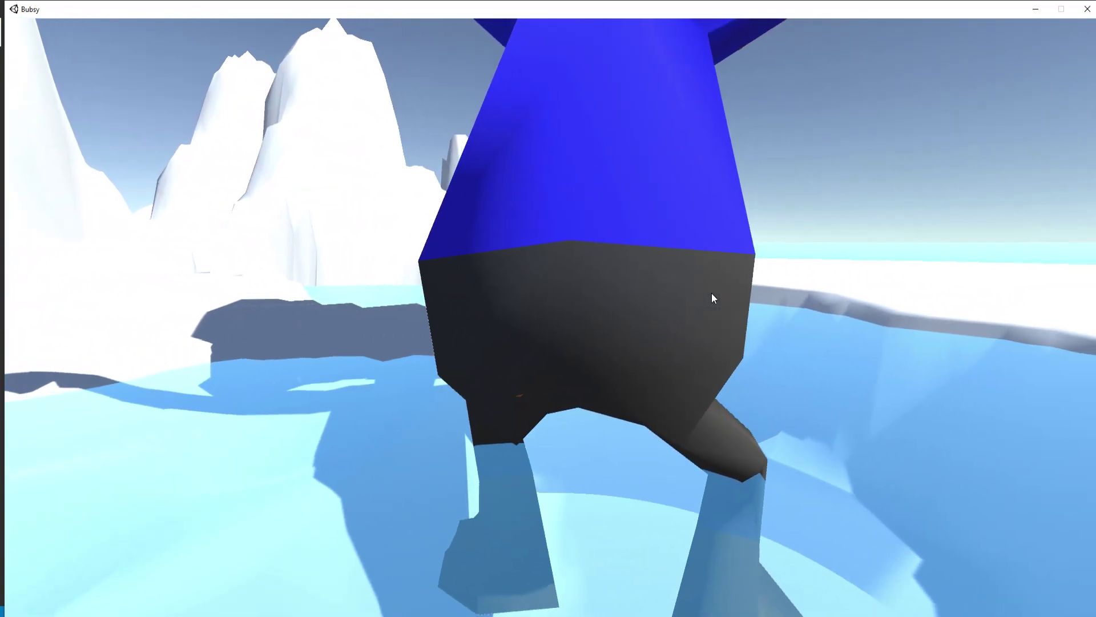
key("w")
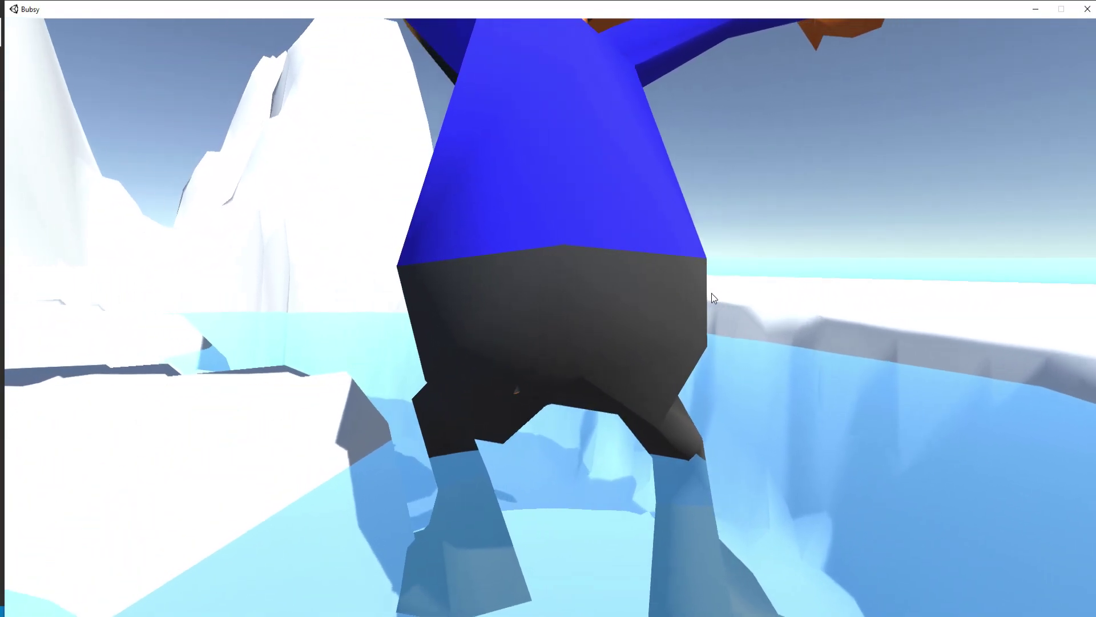
key("w")
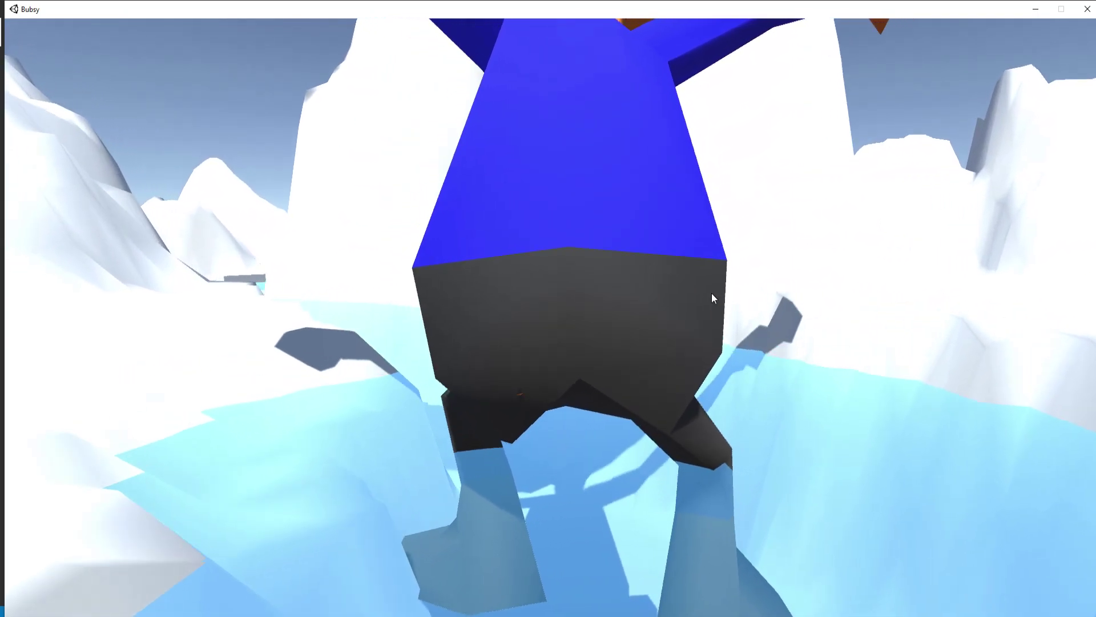
key("w")
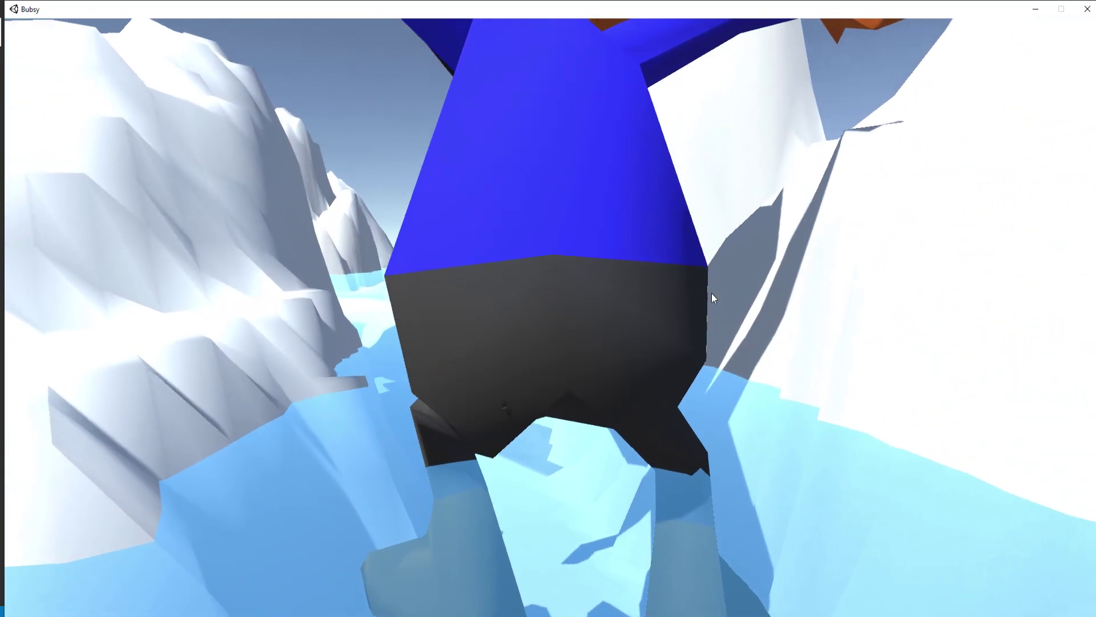
key("w")
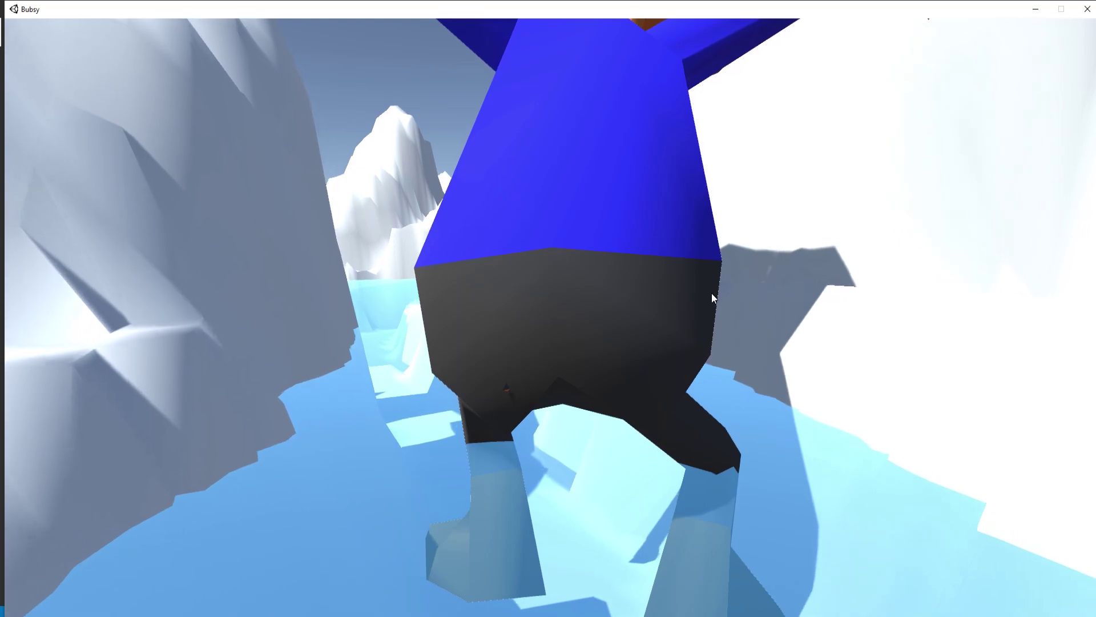
key("w")
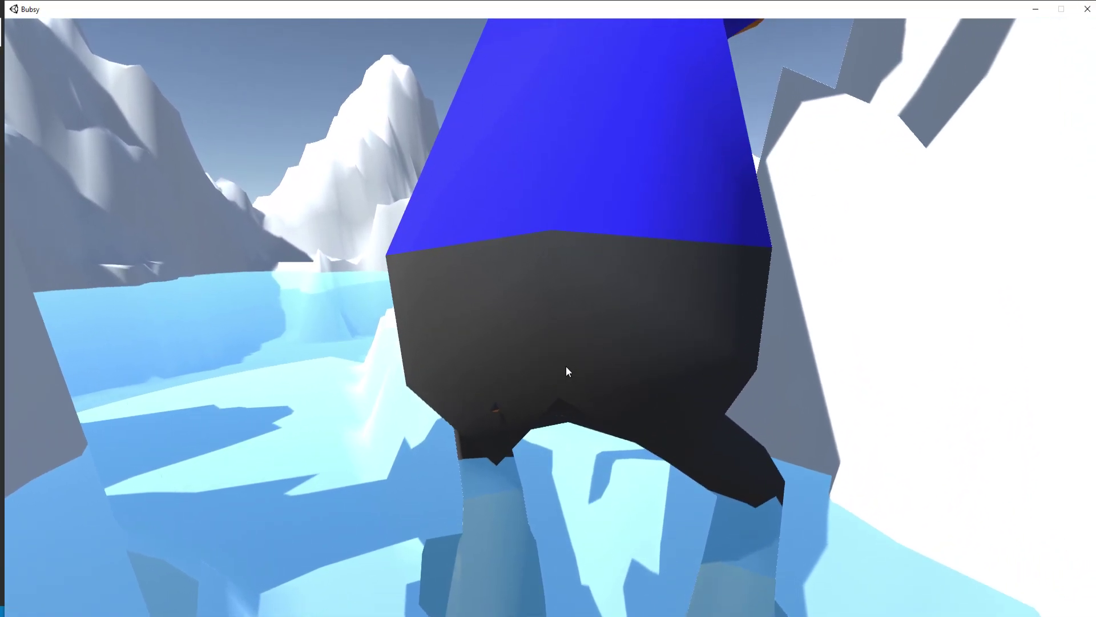
key("alt+F4")
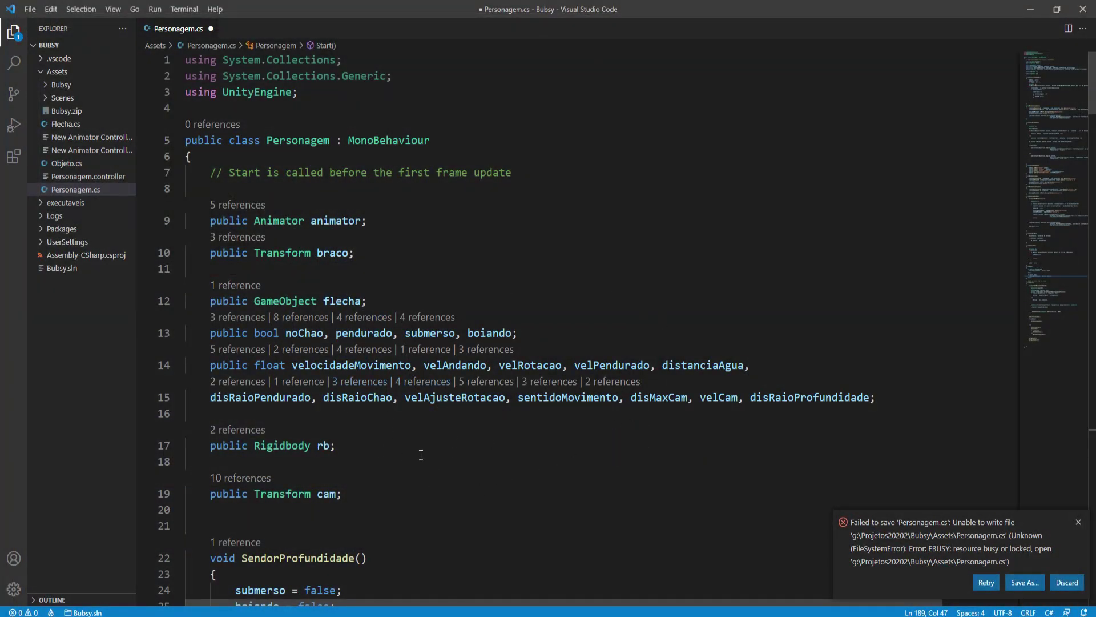
Step: Review Start()'s #if UNITY_STANDALONE_WIN and UNITY_WEBGL scaling blocks, then return to Unity's Build Settings
scroll(421, 454, "down", 5)
scroll(429, 445, "down", 3)
scroll(437, 437, "up", 4)
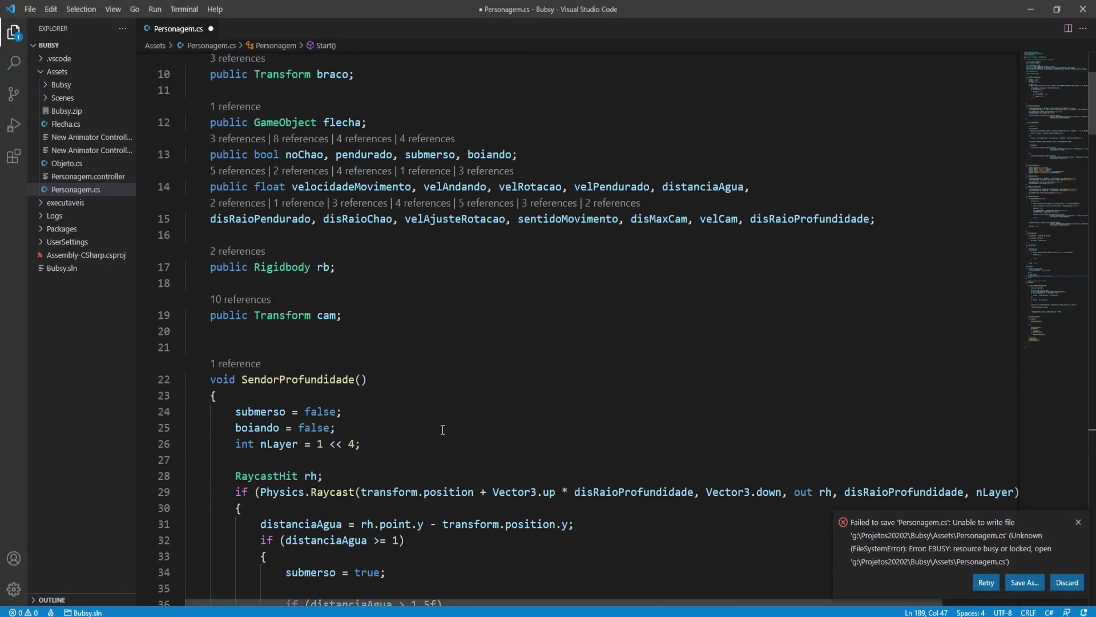
scroll(443, 429, "down", 1)
scroll(443, 429, "down", 7)
scroll(443, 430, "down", 9)
scroll(443, 429, "down", 8)
scroll(442, 429, "down", 7)
scroll(443, 429, "down", 8)
scroll(457, 431, "down", 1)
scroll(502, 437, "down", 7)
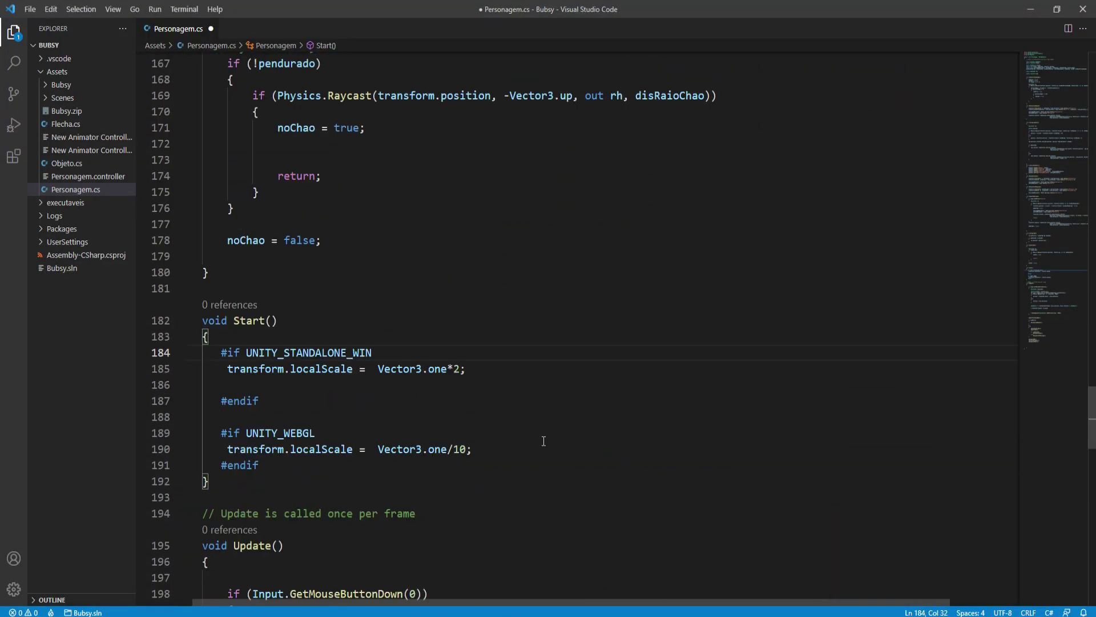
scroll(543, 441, "up", 2)
scroll(544, 441, "down", 2)
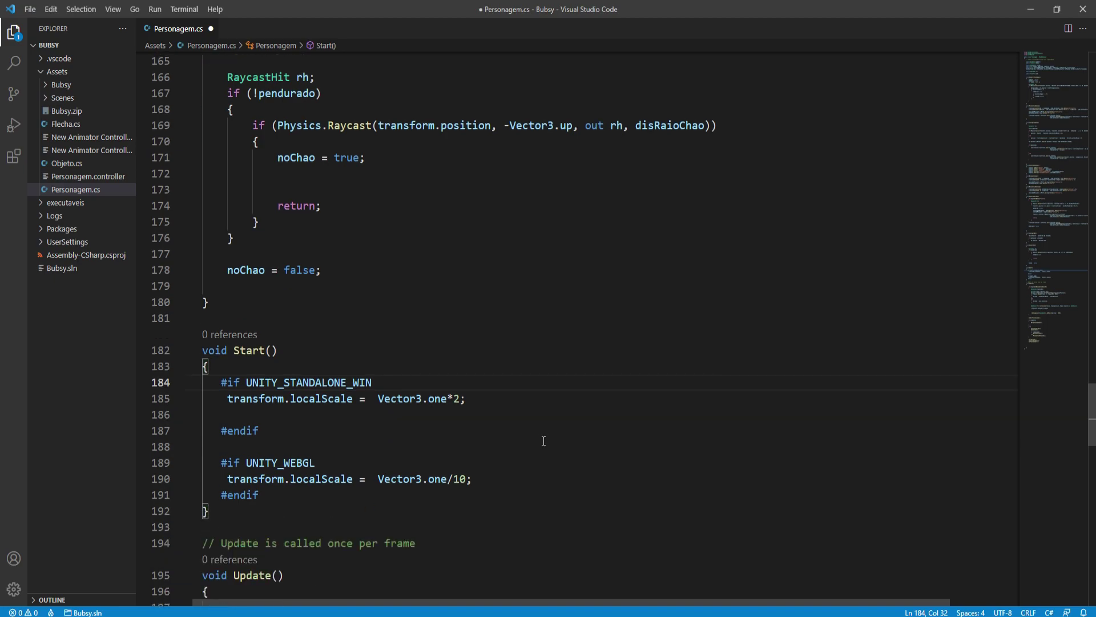
scroll(341, 394, "down", 2)
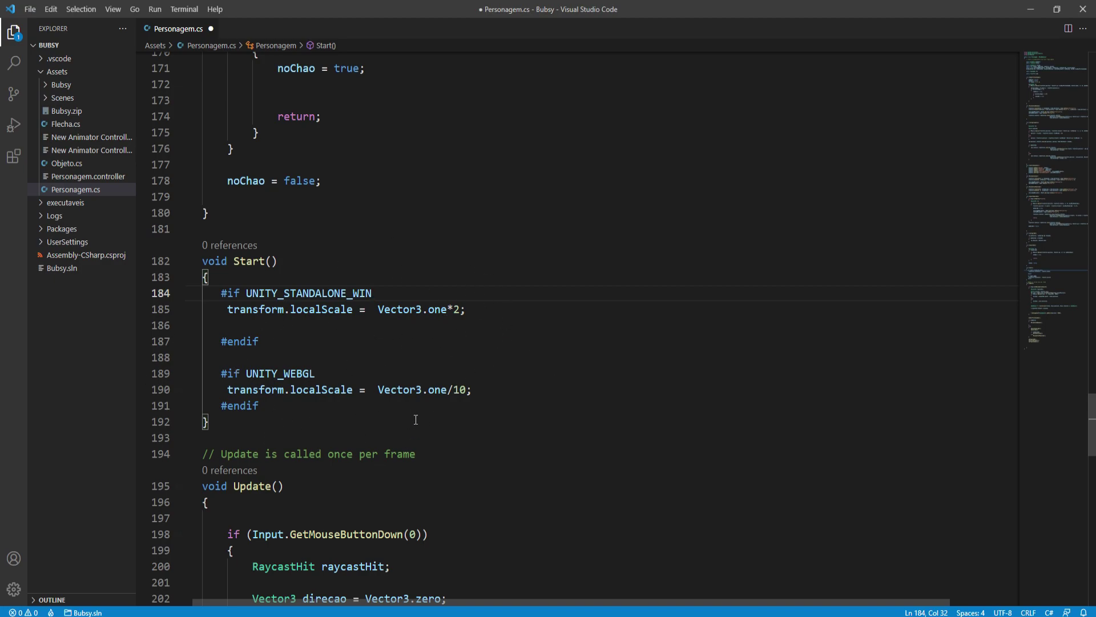
scroll(408, 420, "up", 2)
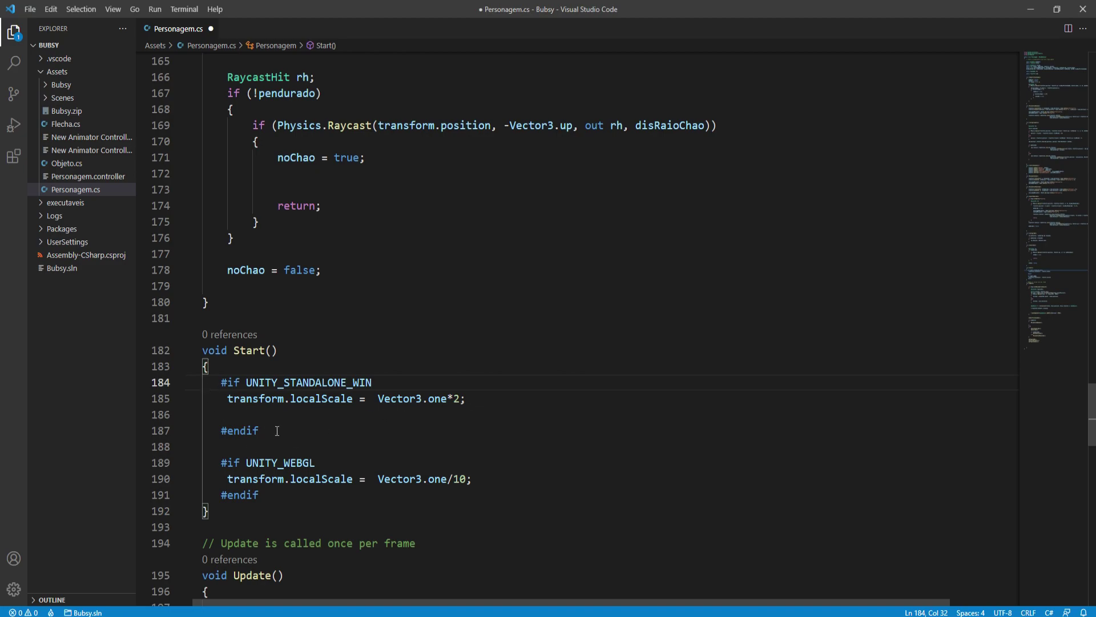
scroll(268, 450, "down", 3)
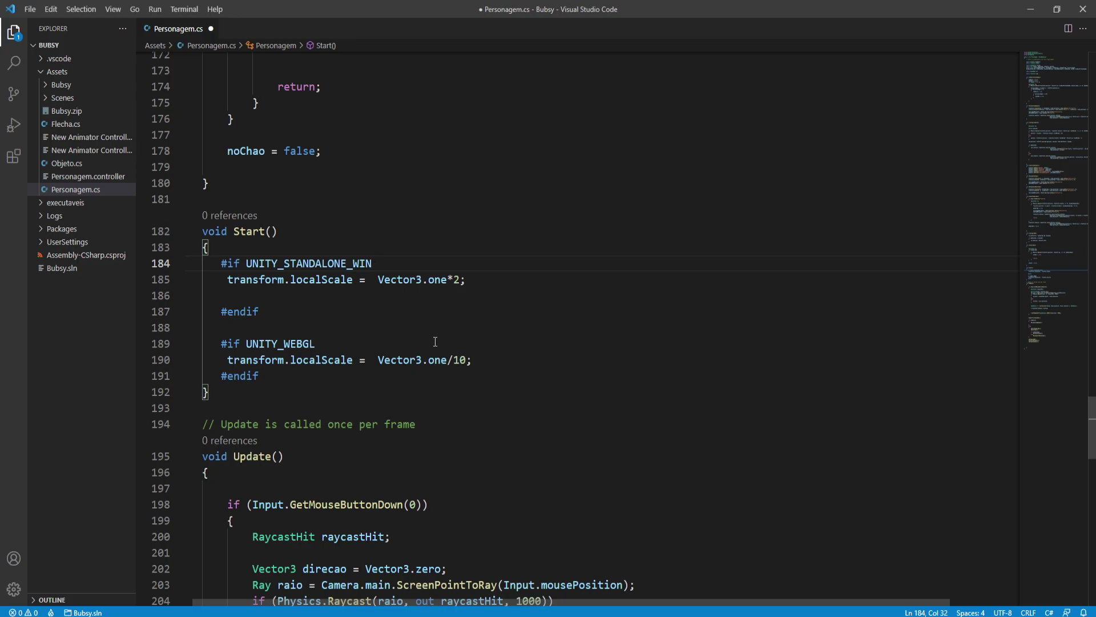
key("alt+Tab")
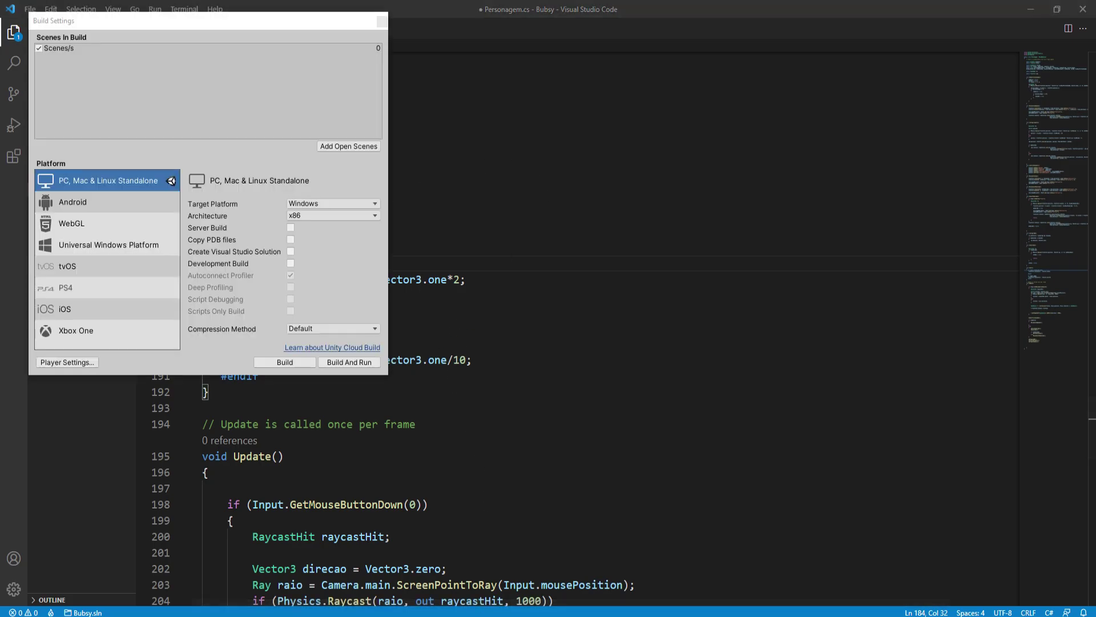
Step: Close Build Settings and run the Bubsy scene in Play mode
left_click(386, 24)
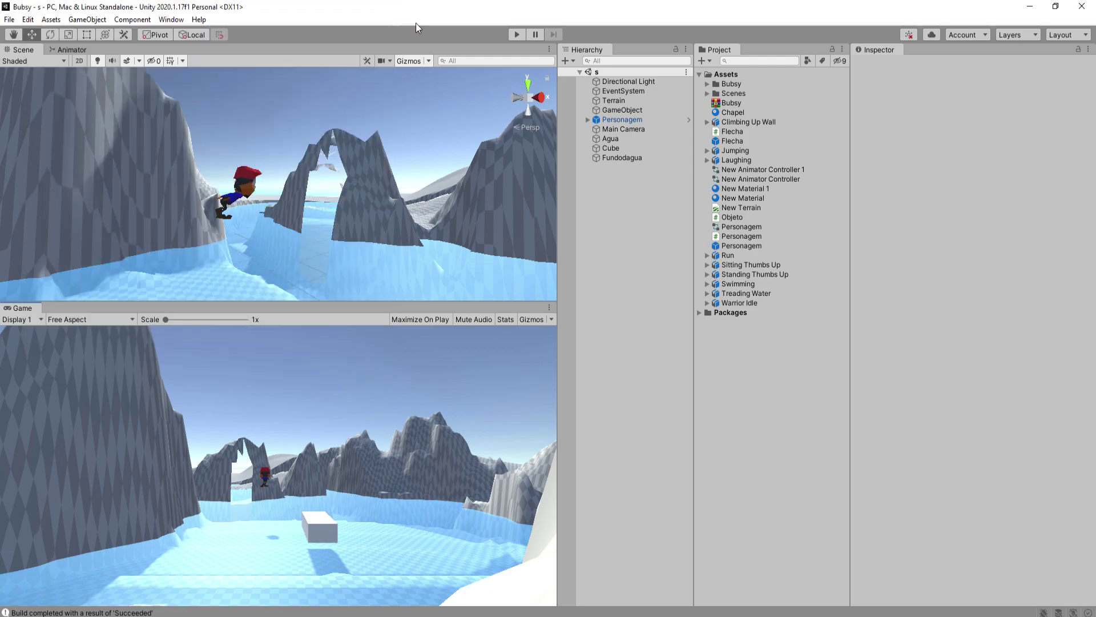
left_click(518, 34)
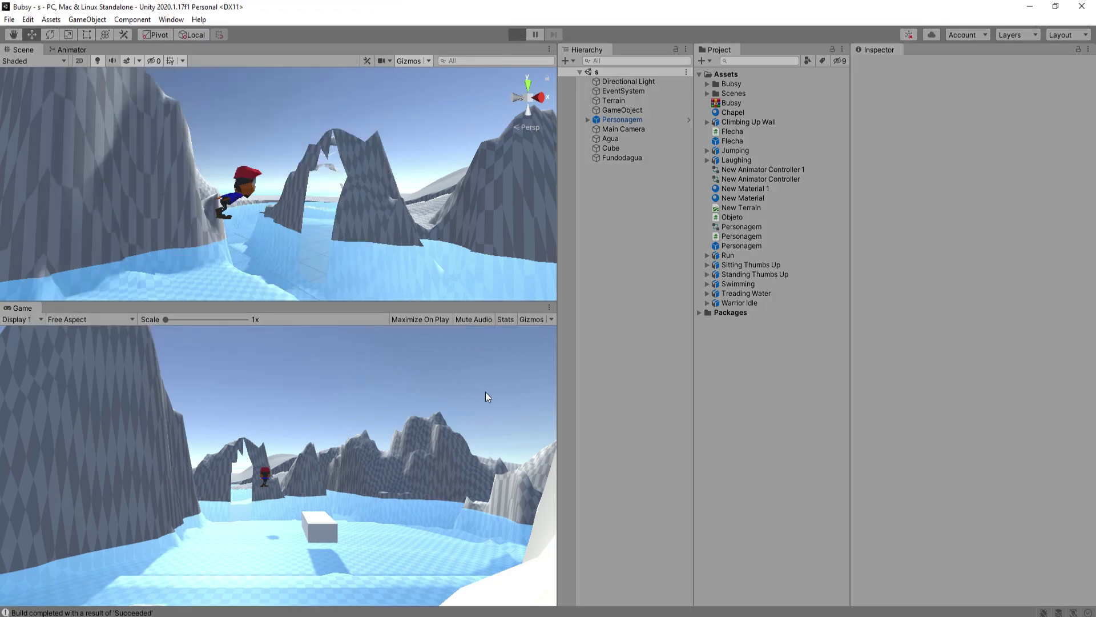